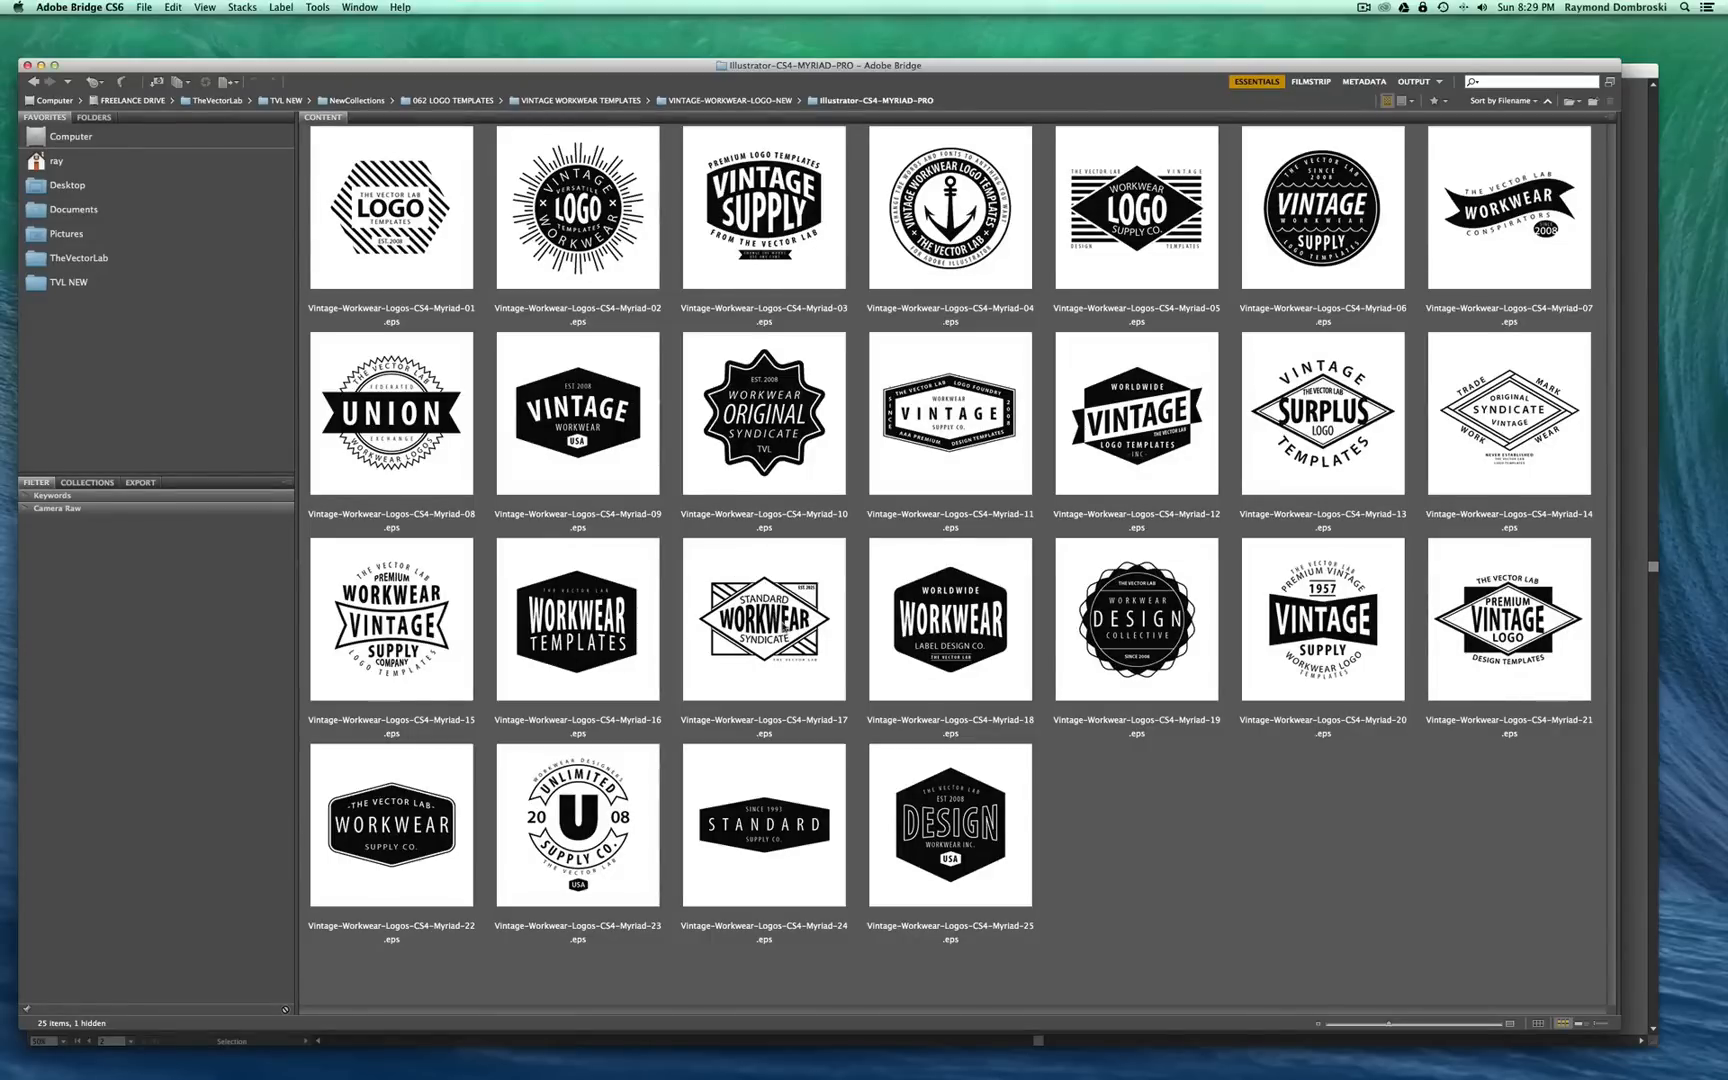
# Open the logo template Vintage-Workwear-Logos-CS4-Myriad-17.eps and replace the word WORKWEAR with BORDER on Layer 1
pyautogui.doubleClick(783, 625)
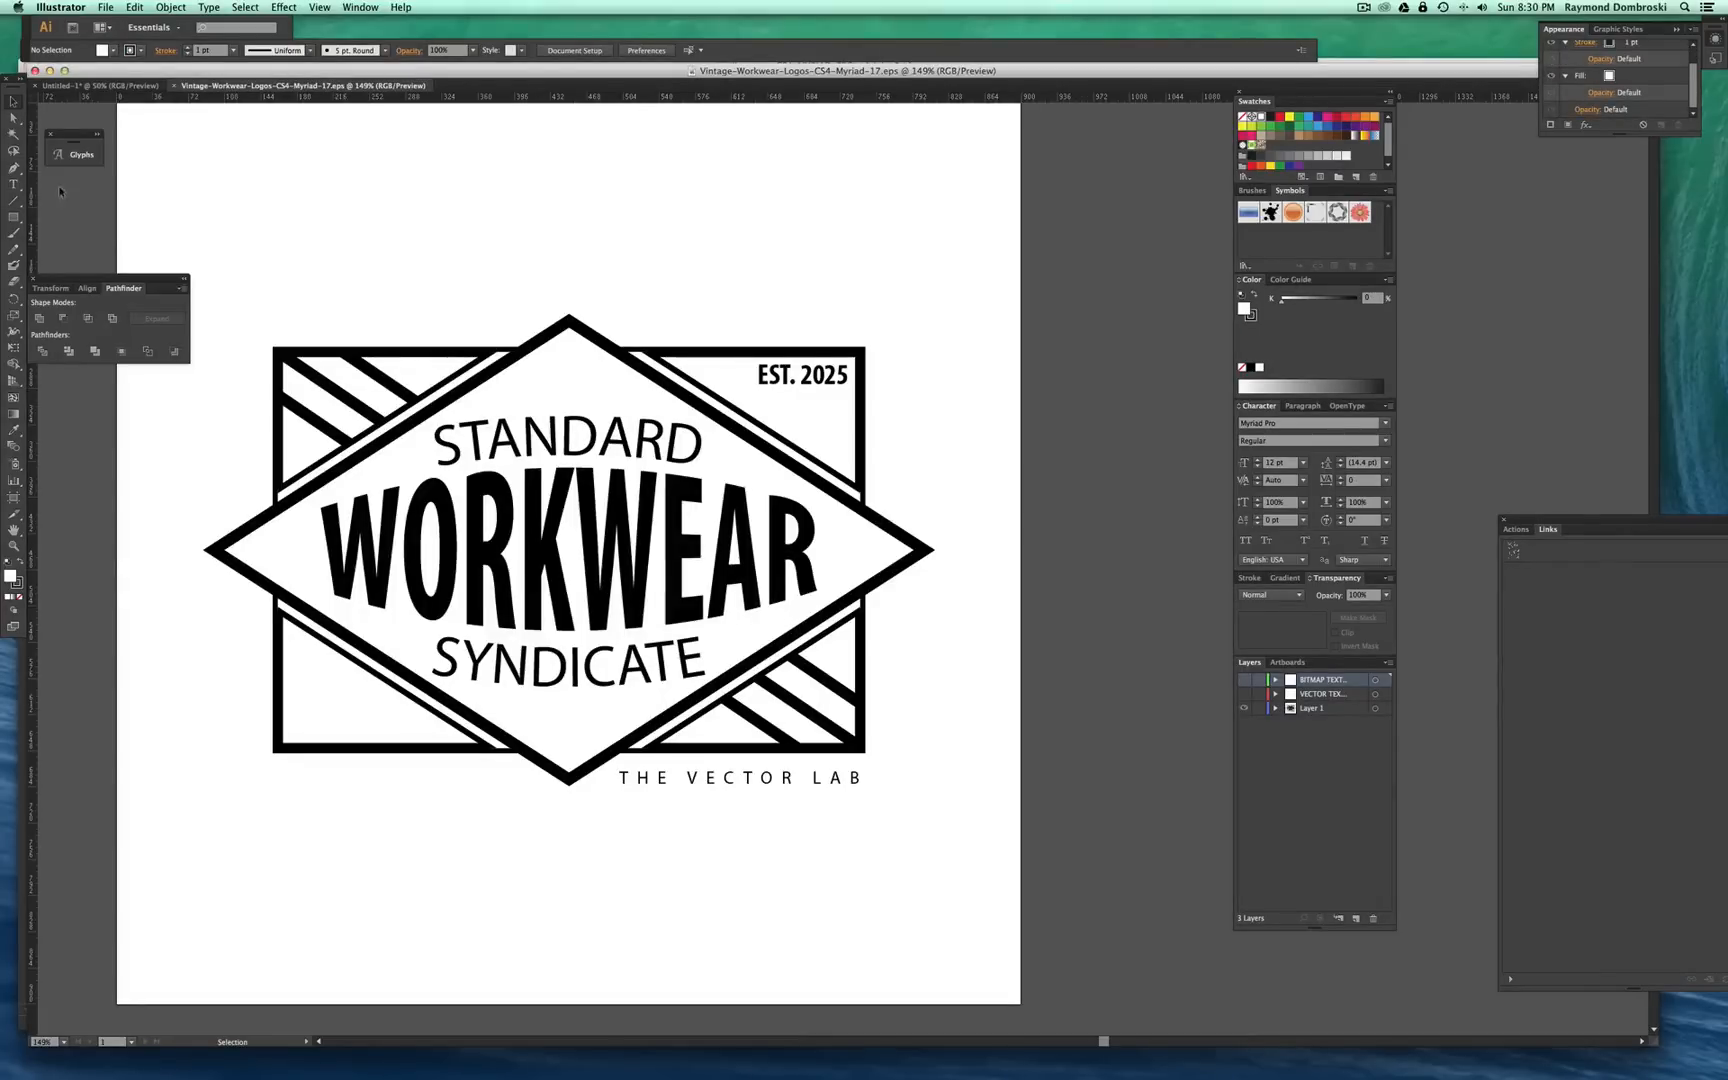
pyautogui.click(14, 185)
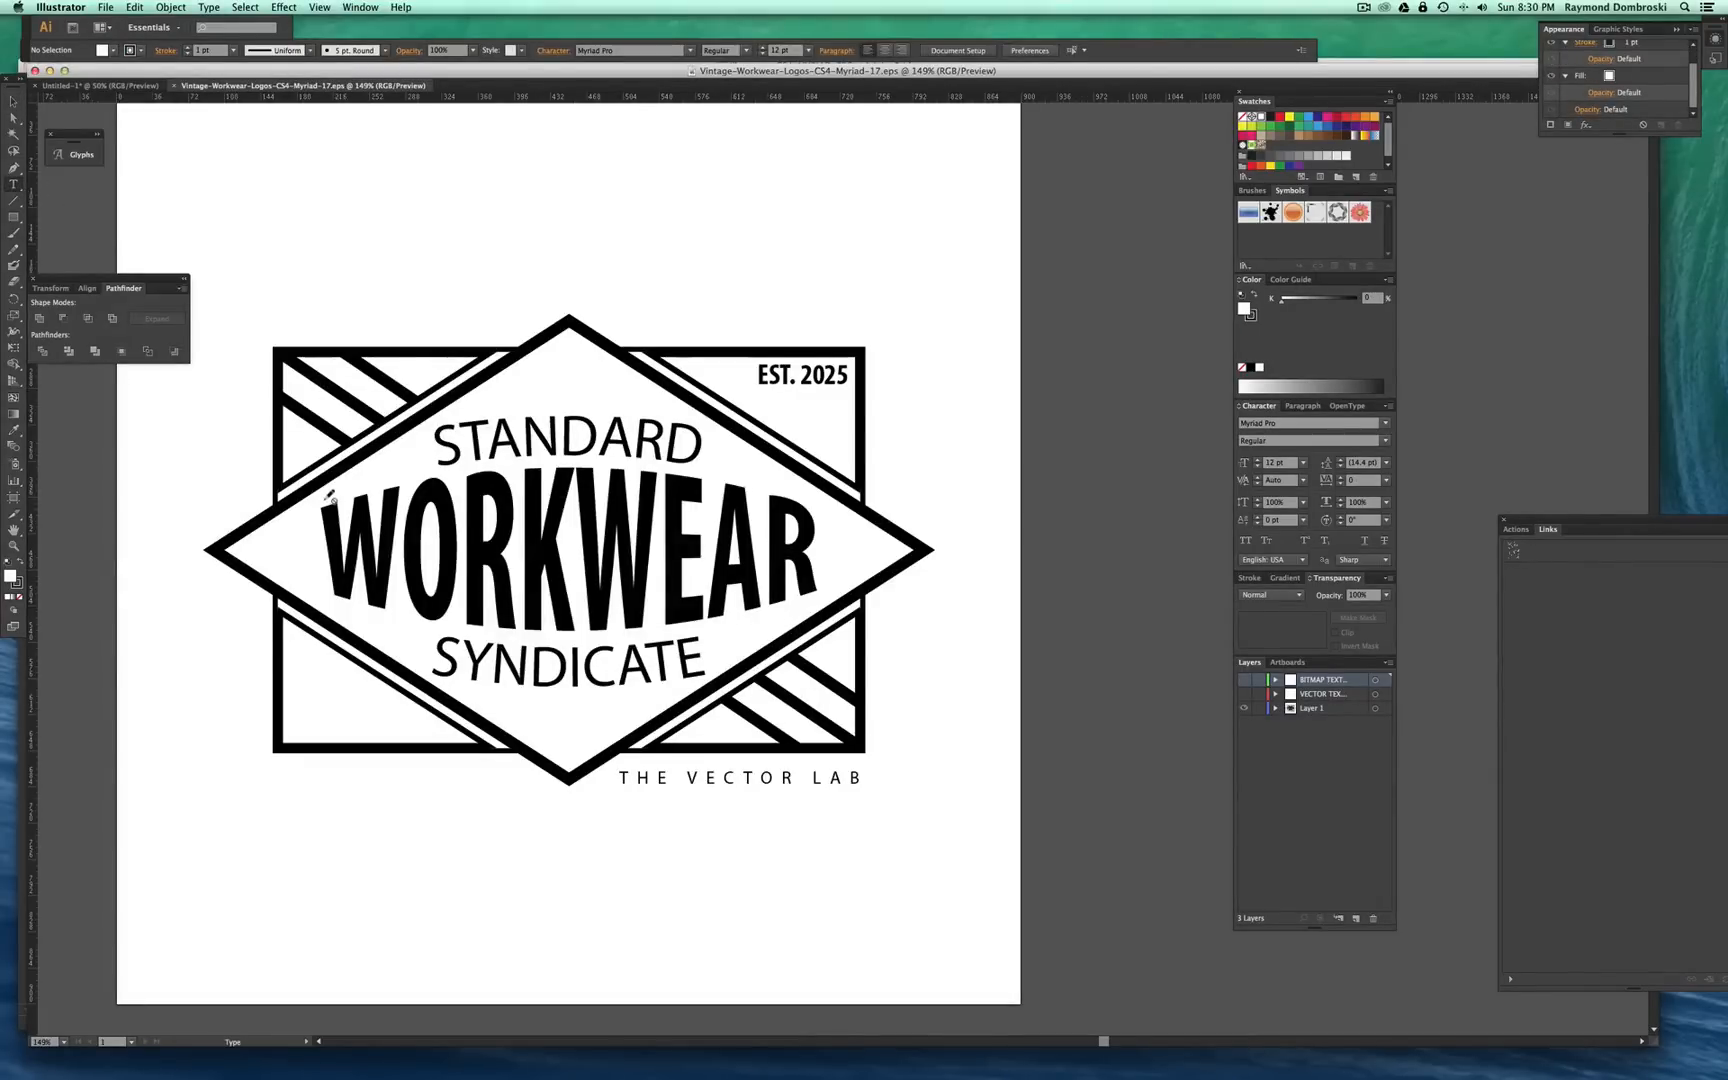
pyautogui.click(1290, 708)
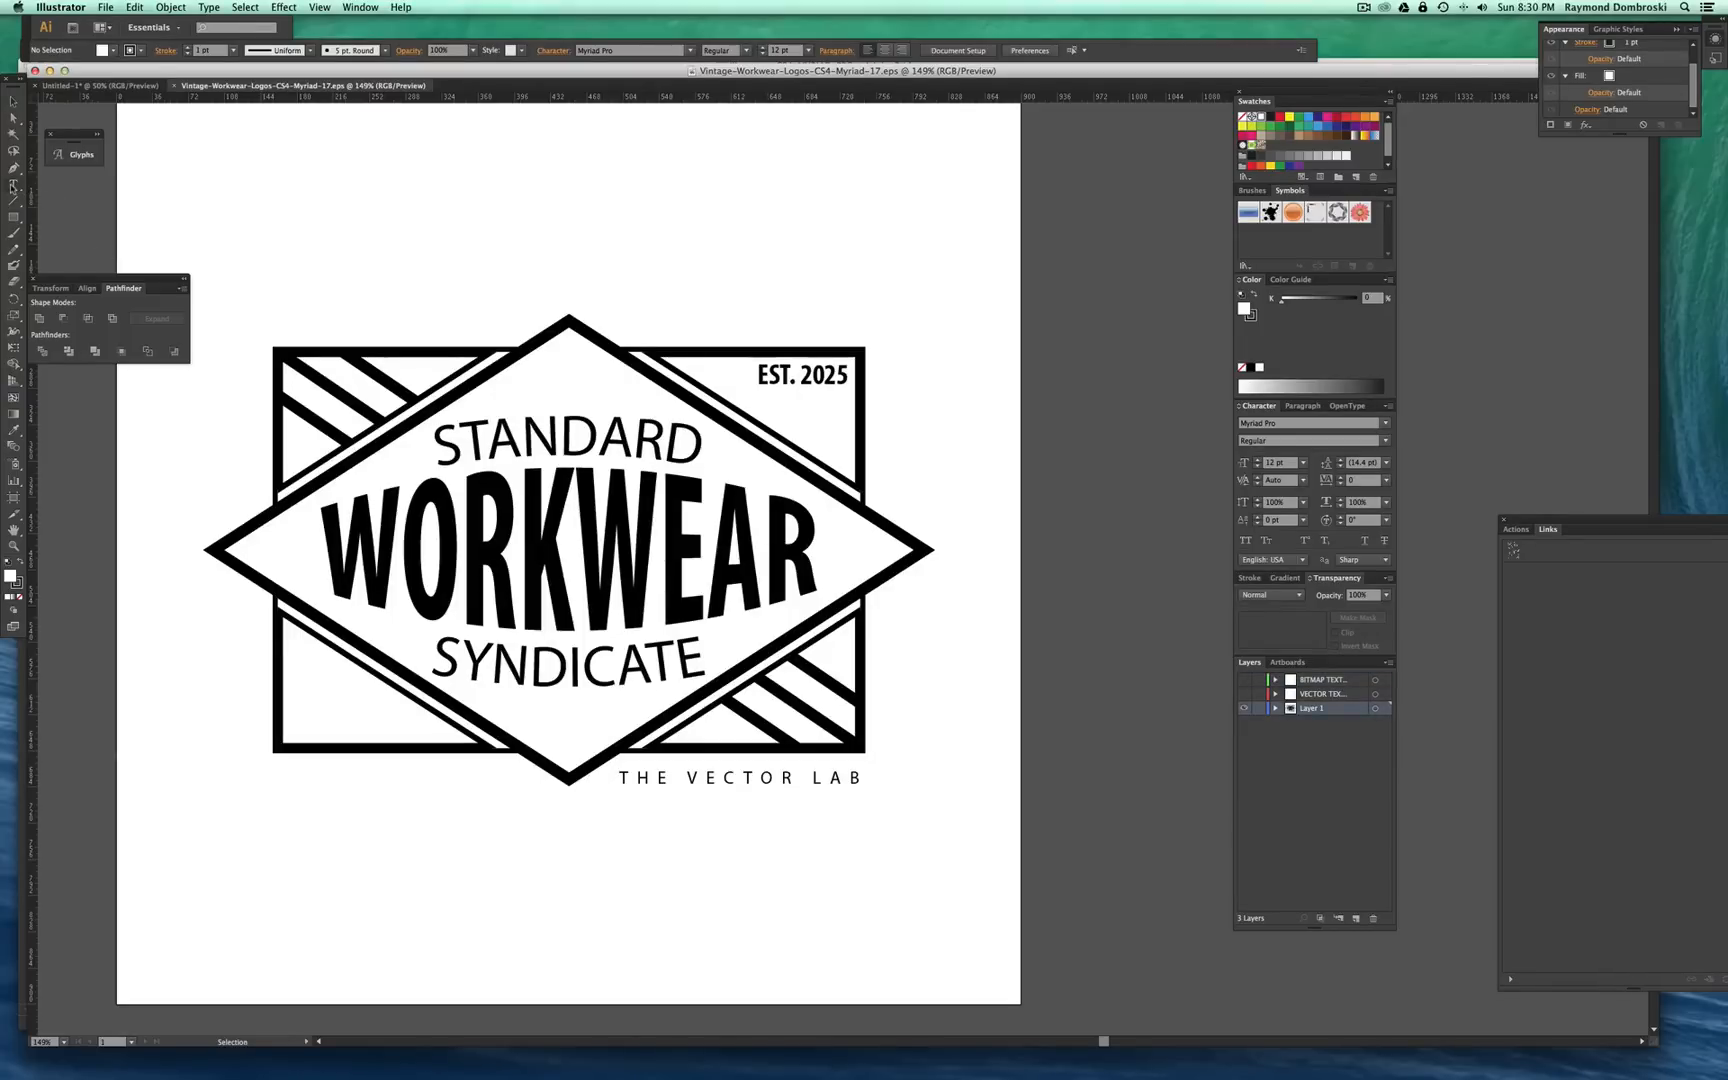
pyautogui.moveTo(328, 548); pyautogui.dragTo(855, 567)
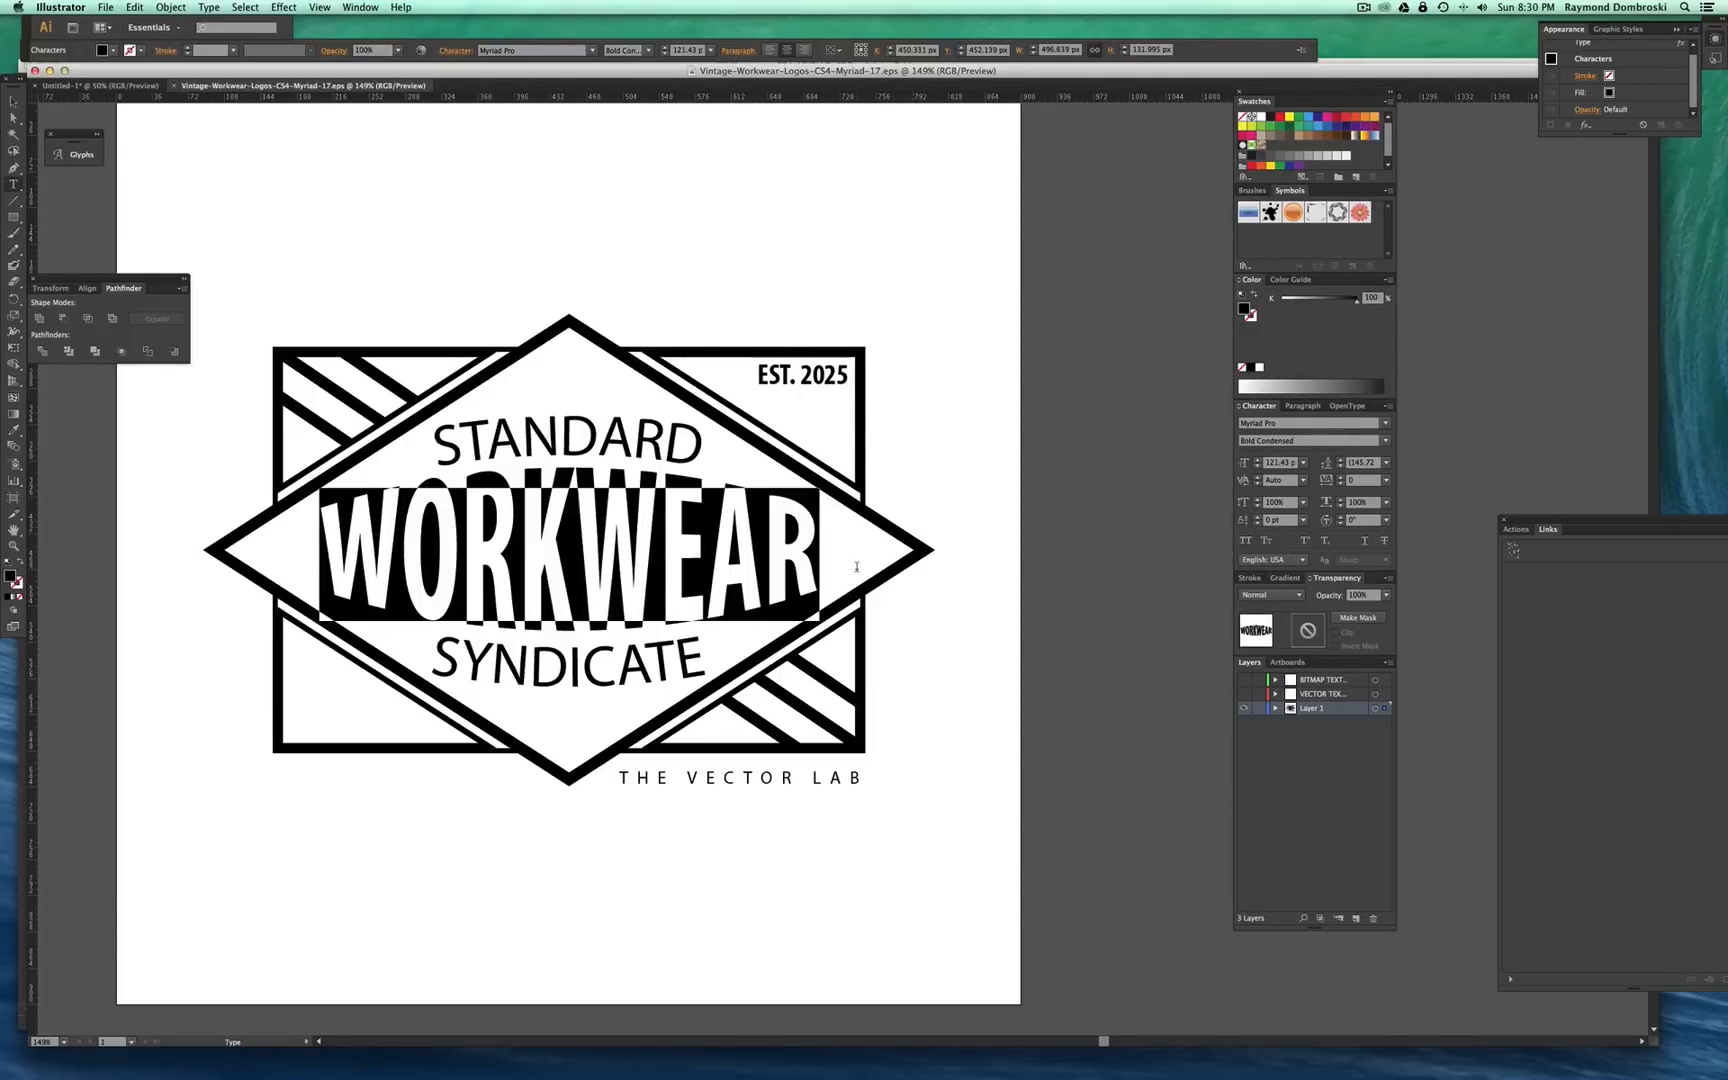
pyautogui.write('BO')
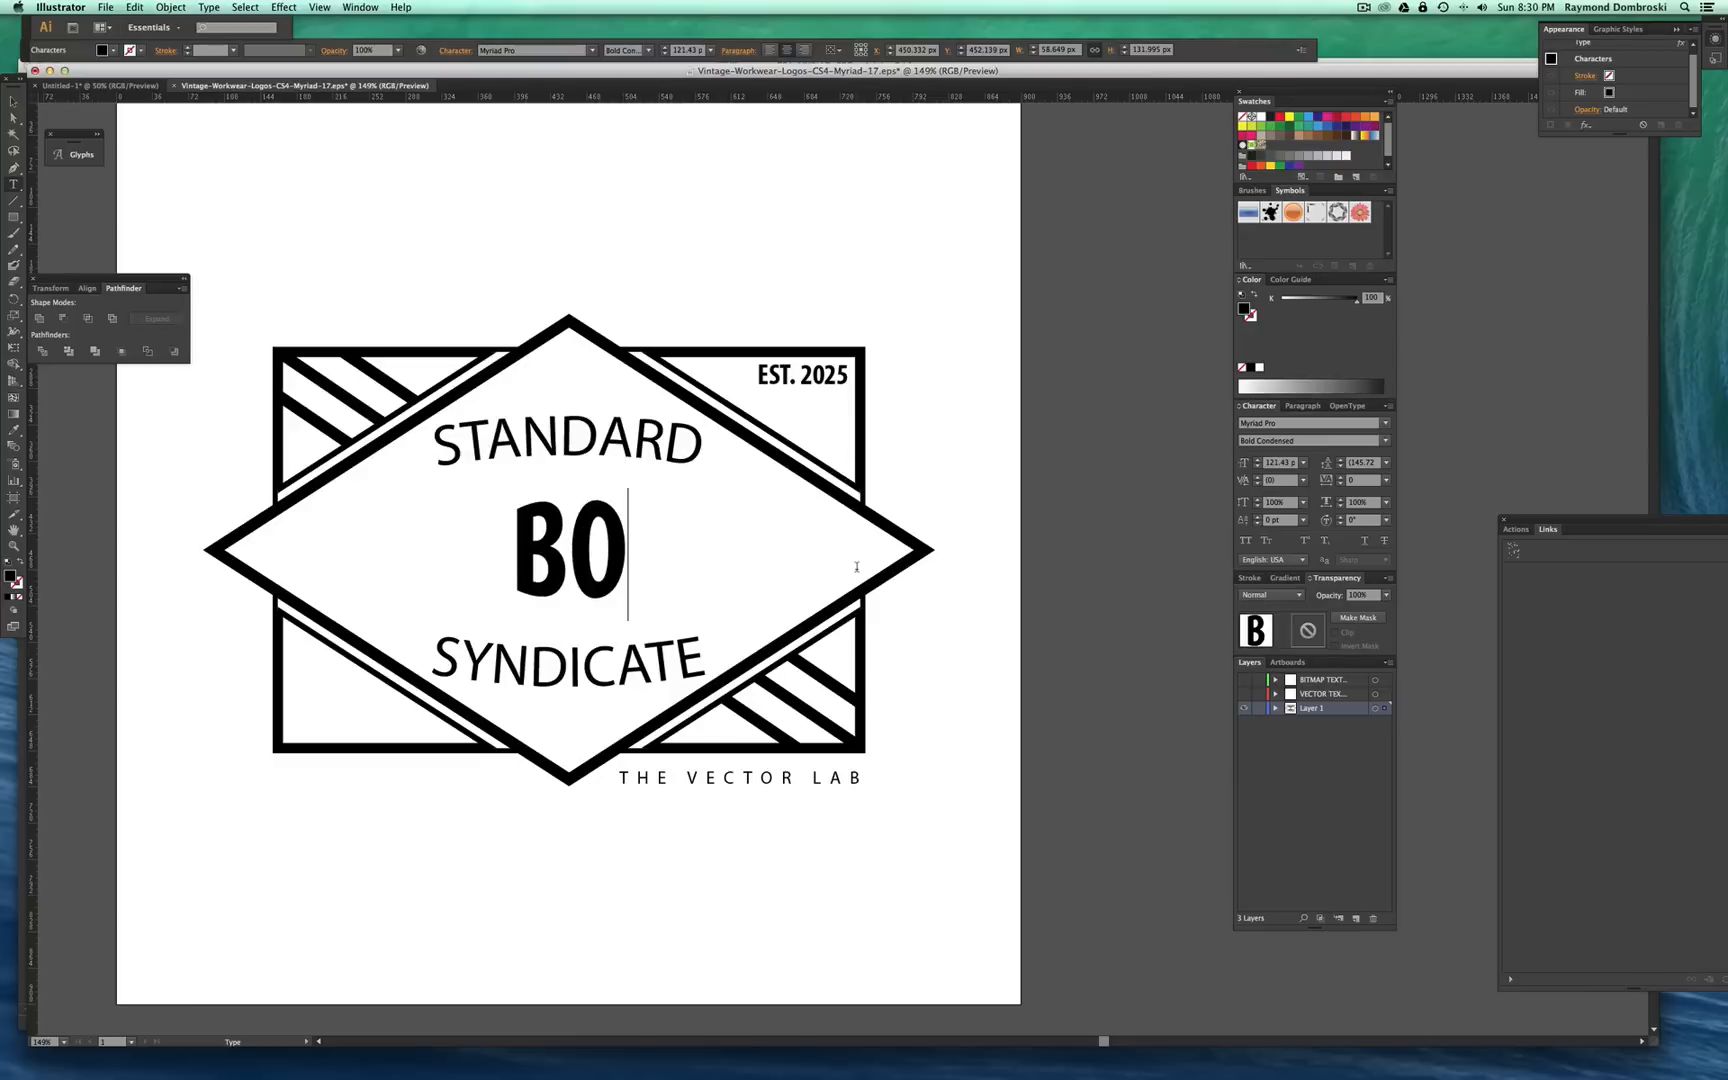
pyautogui.write('RDER')
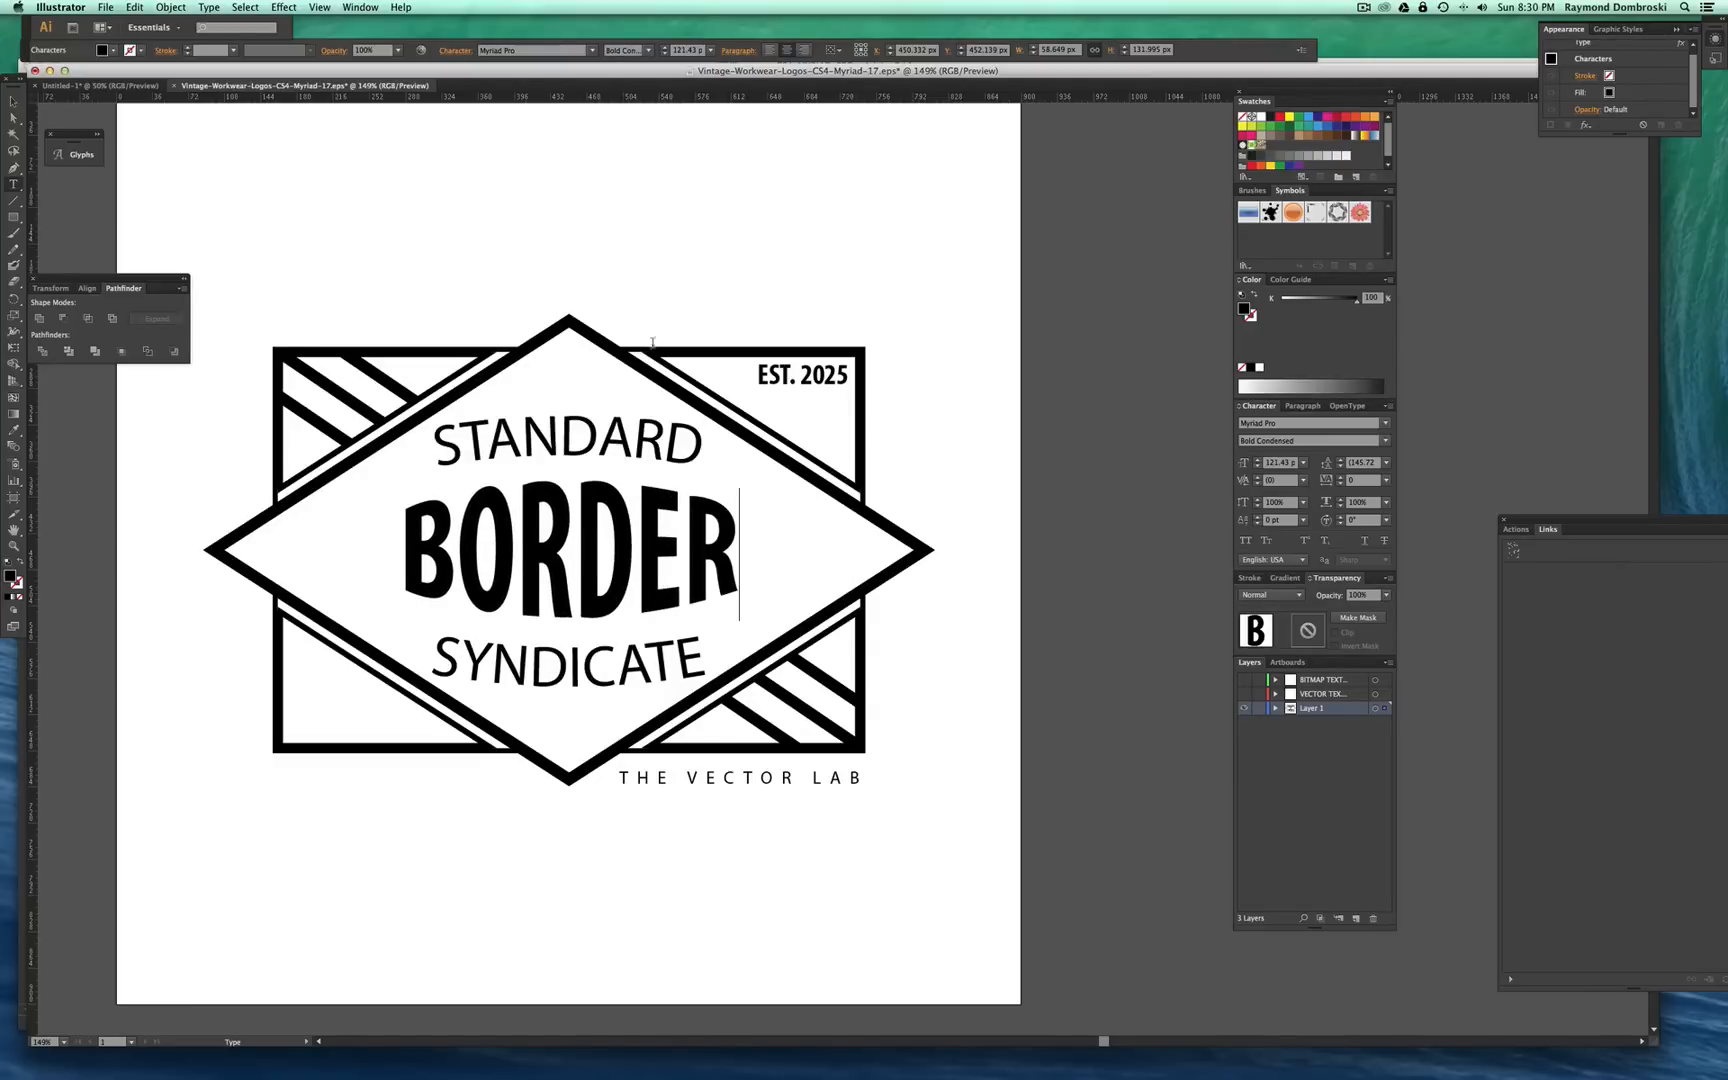
# Replace the curved word STANDARD with DISTRESSED and the curved word SYNDICATE with PIECES
pyautogui.moveTo(700, 444); pyautogui.dragTo(397, 447)
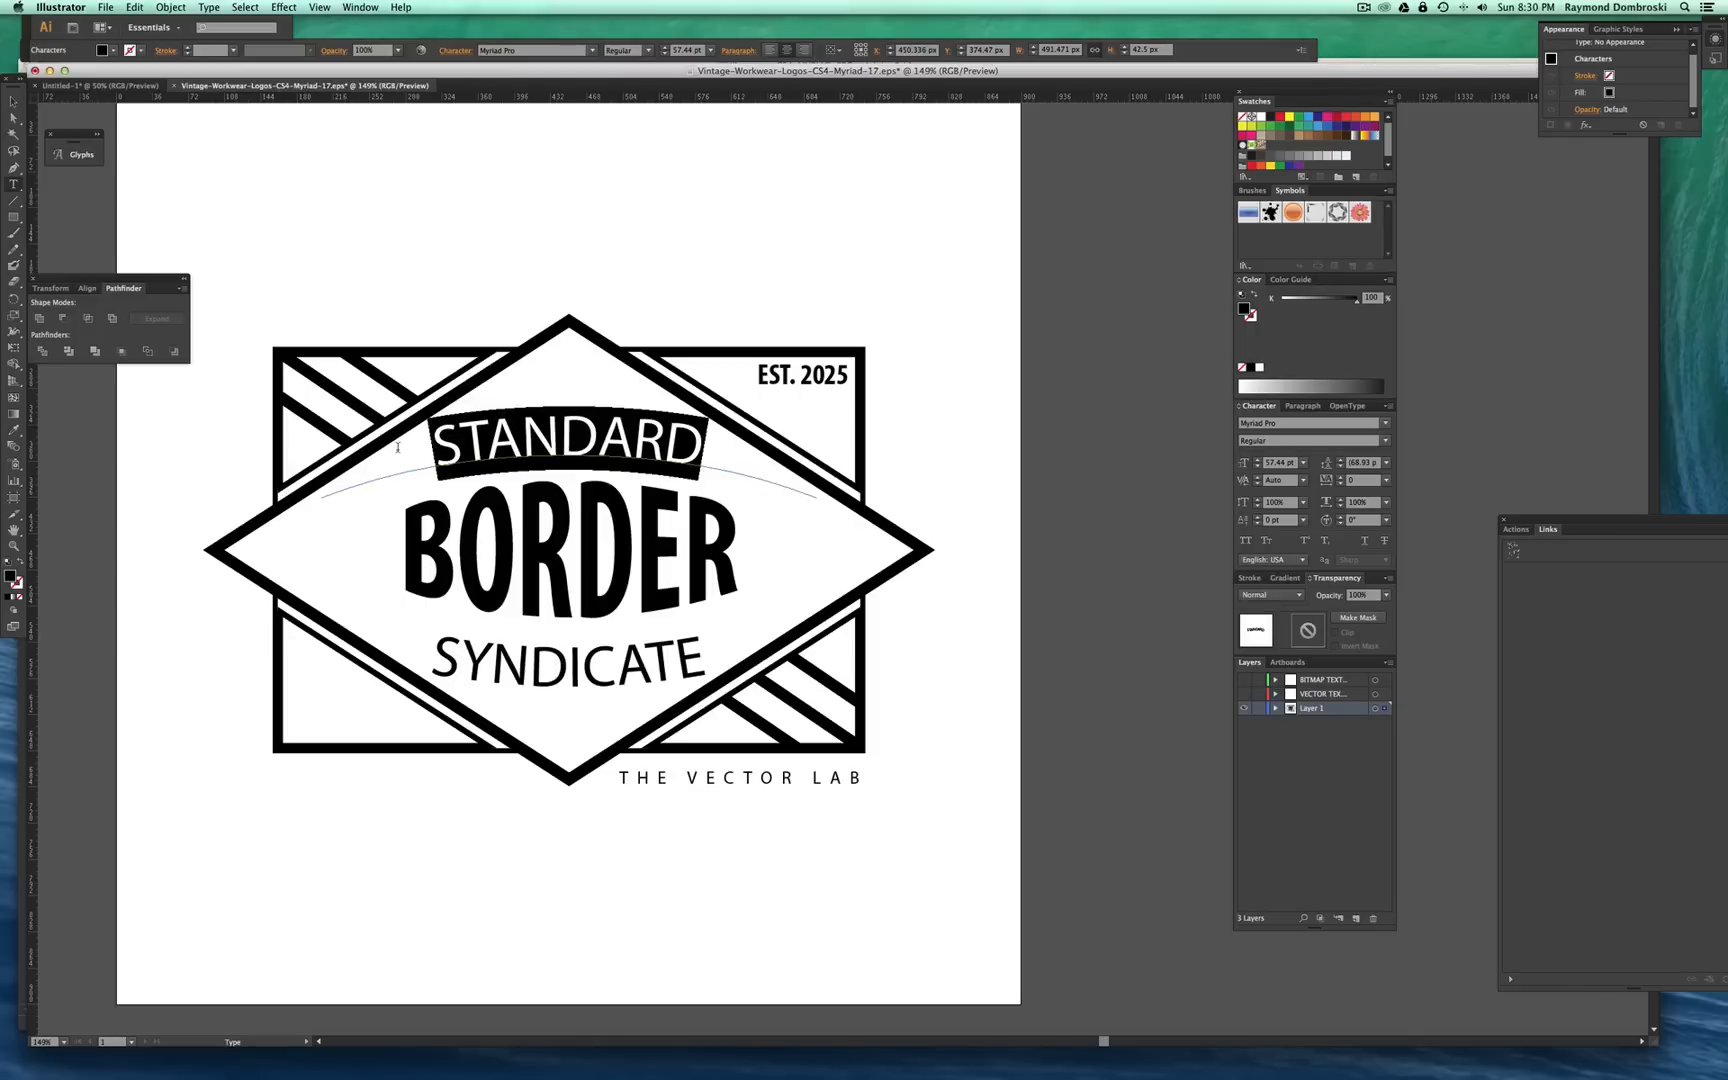
pyautogui.write('DI')
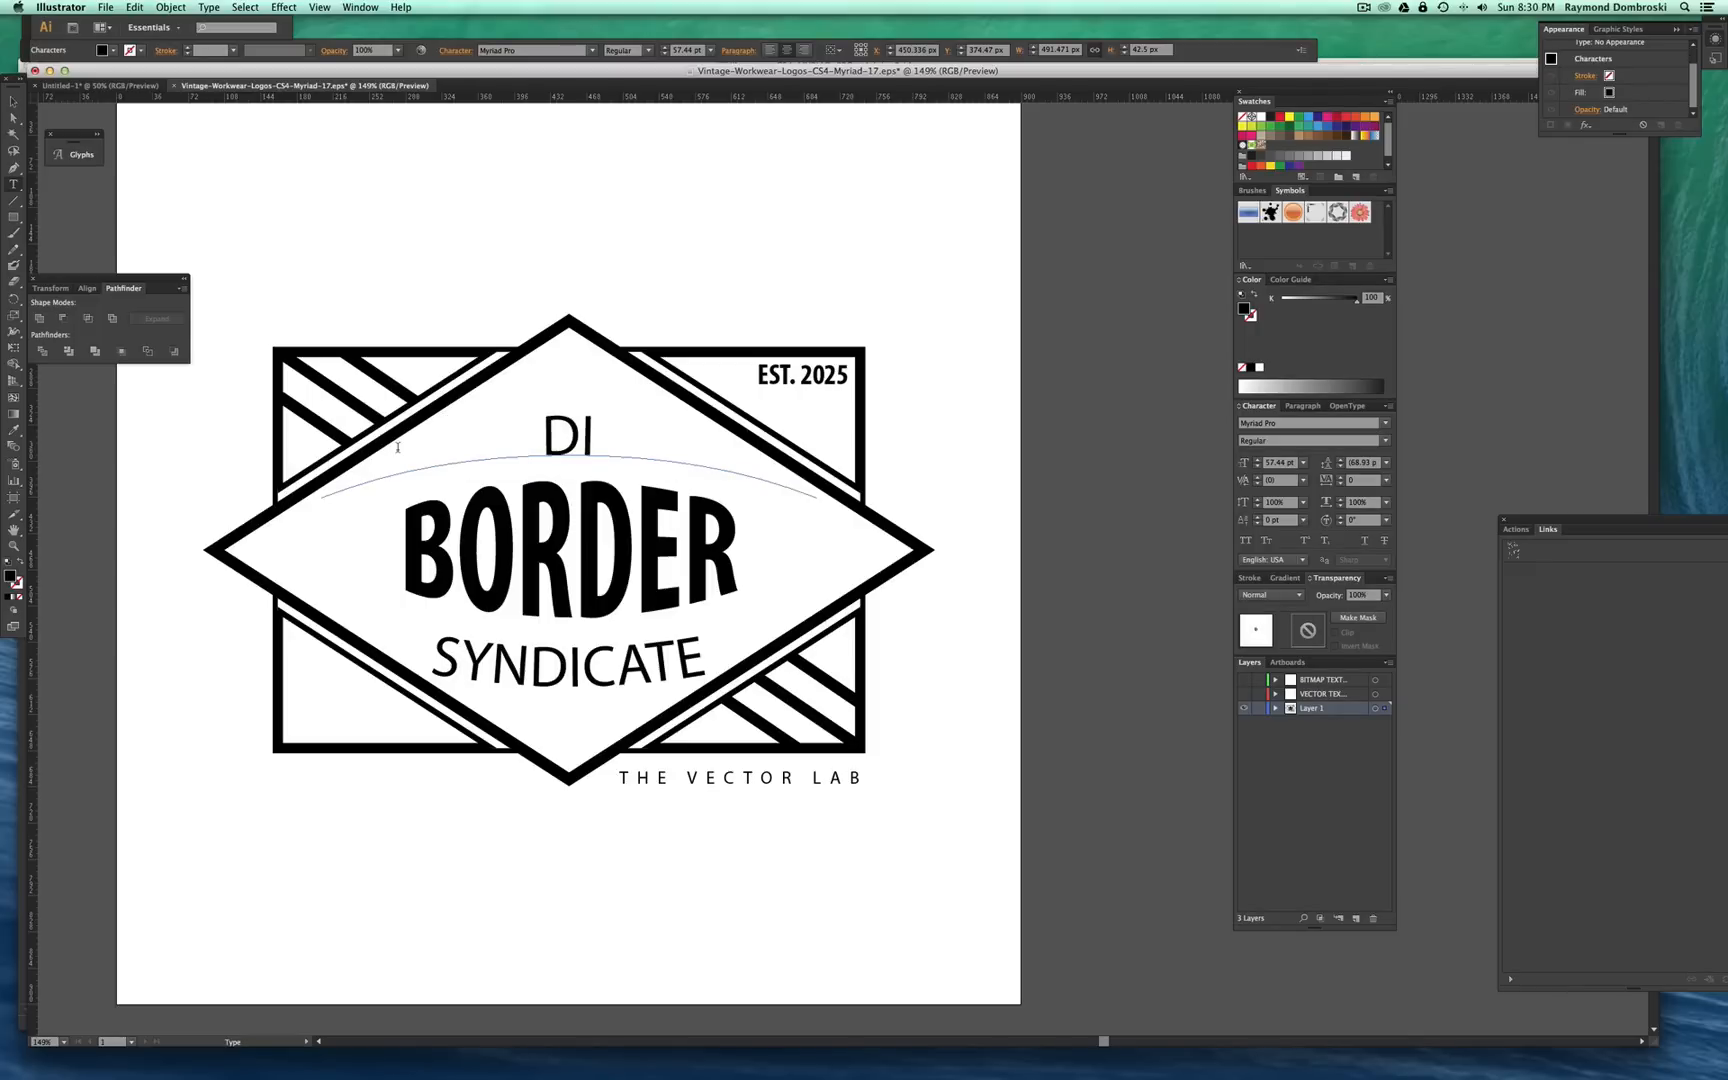
pyautogui.write('STRESSED')
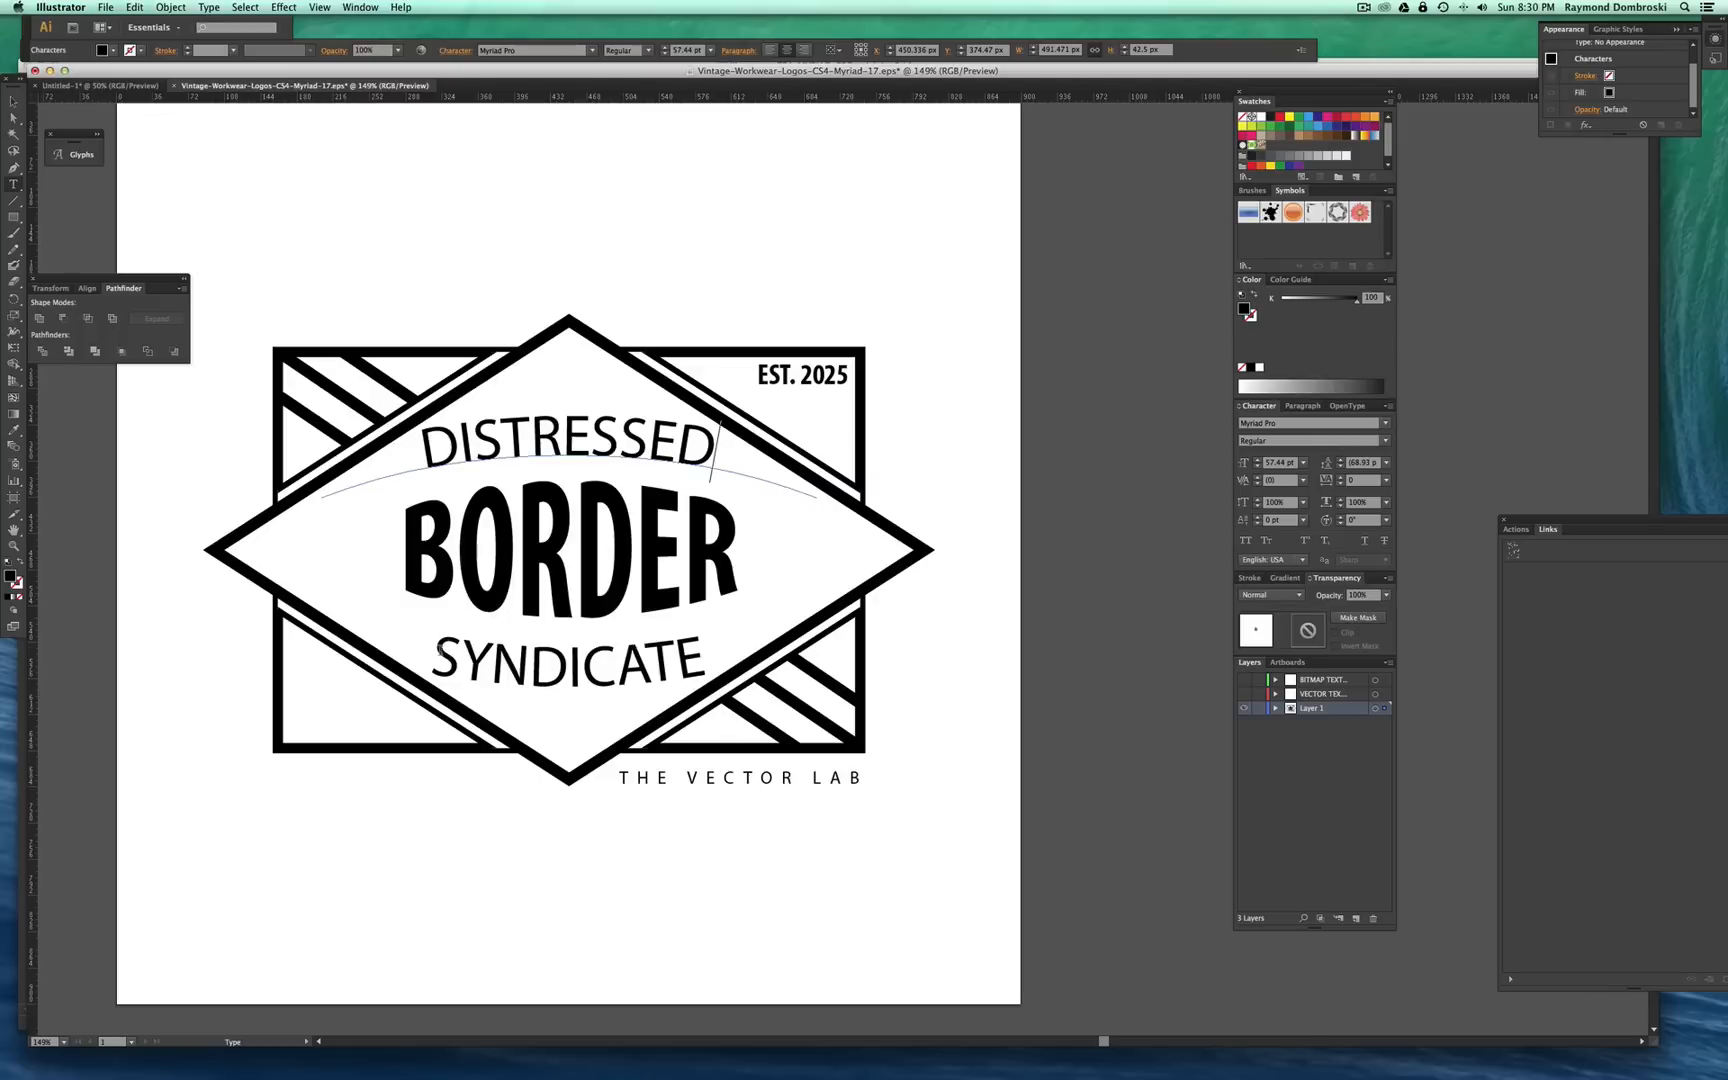
pyautogui.moveTo(437, 650); pyautogui.dragTo(744, 690)
pyautogui.write('PIECES')
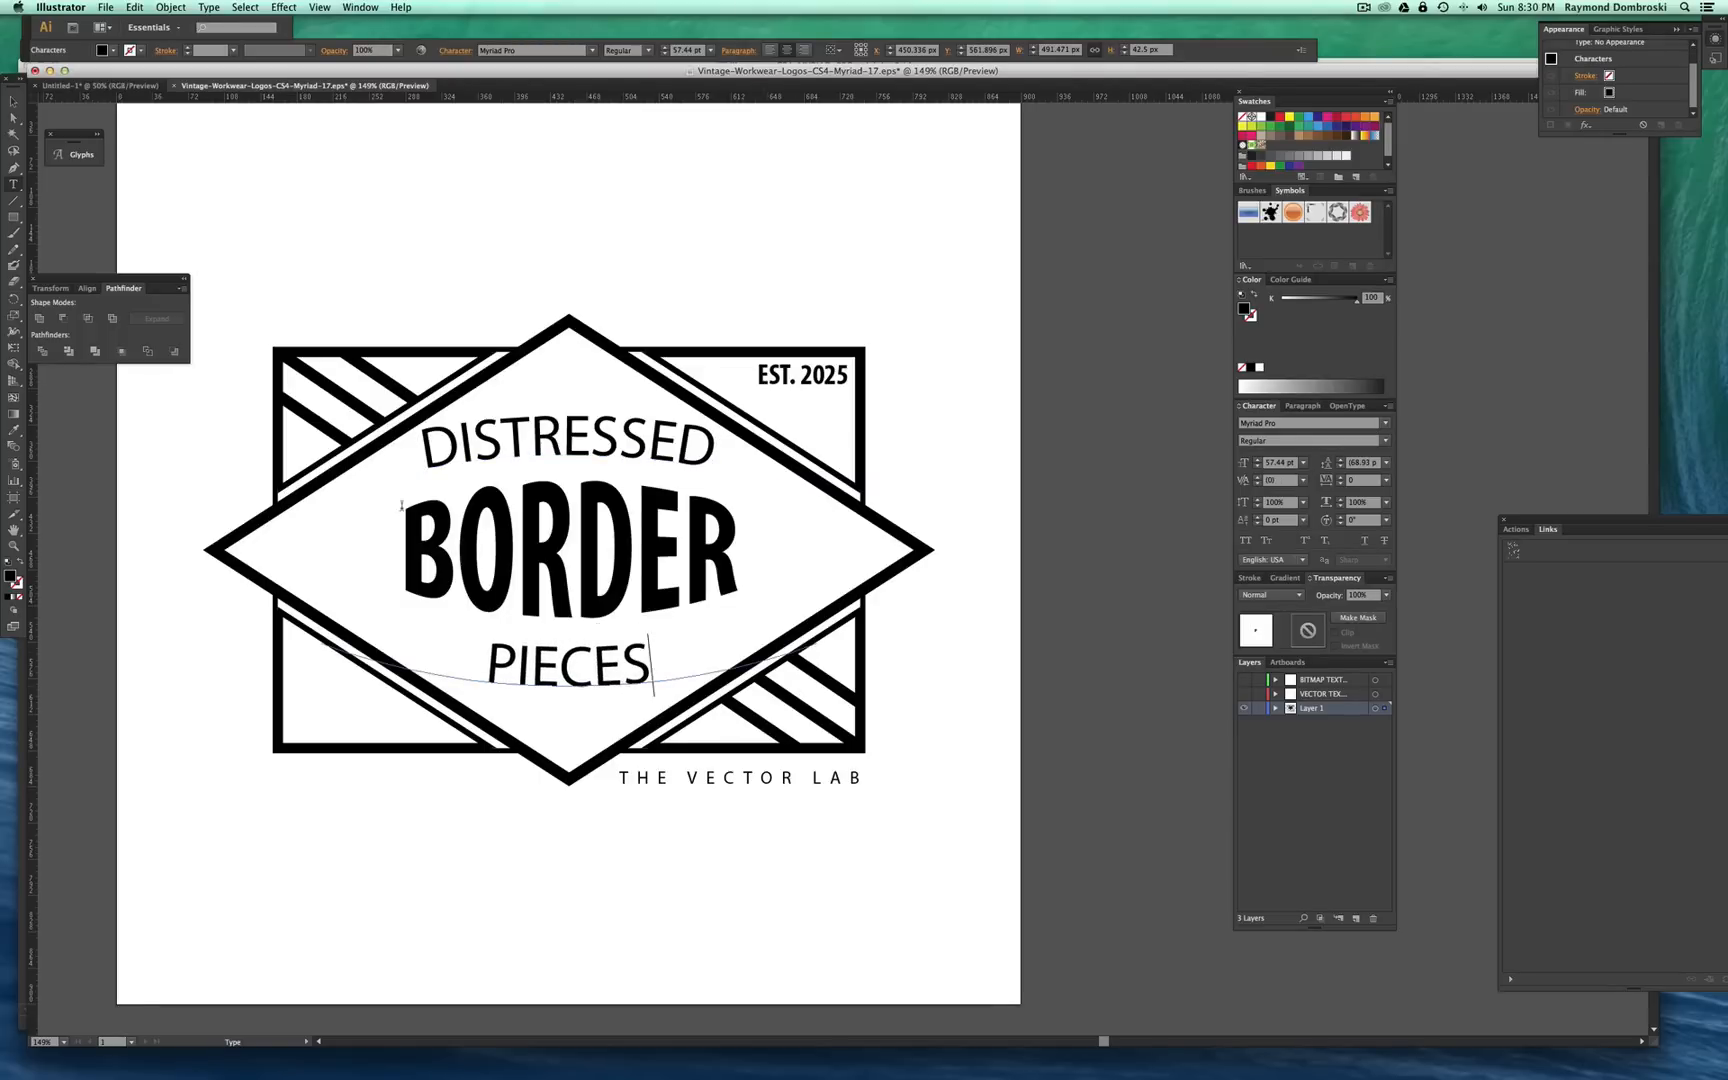
# Set the word BORDER in the Vincent font at 200 pt
pyautogui.moveTo(402, 518); pyautogui.dragTo(825, 515)
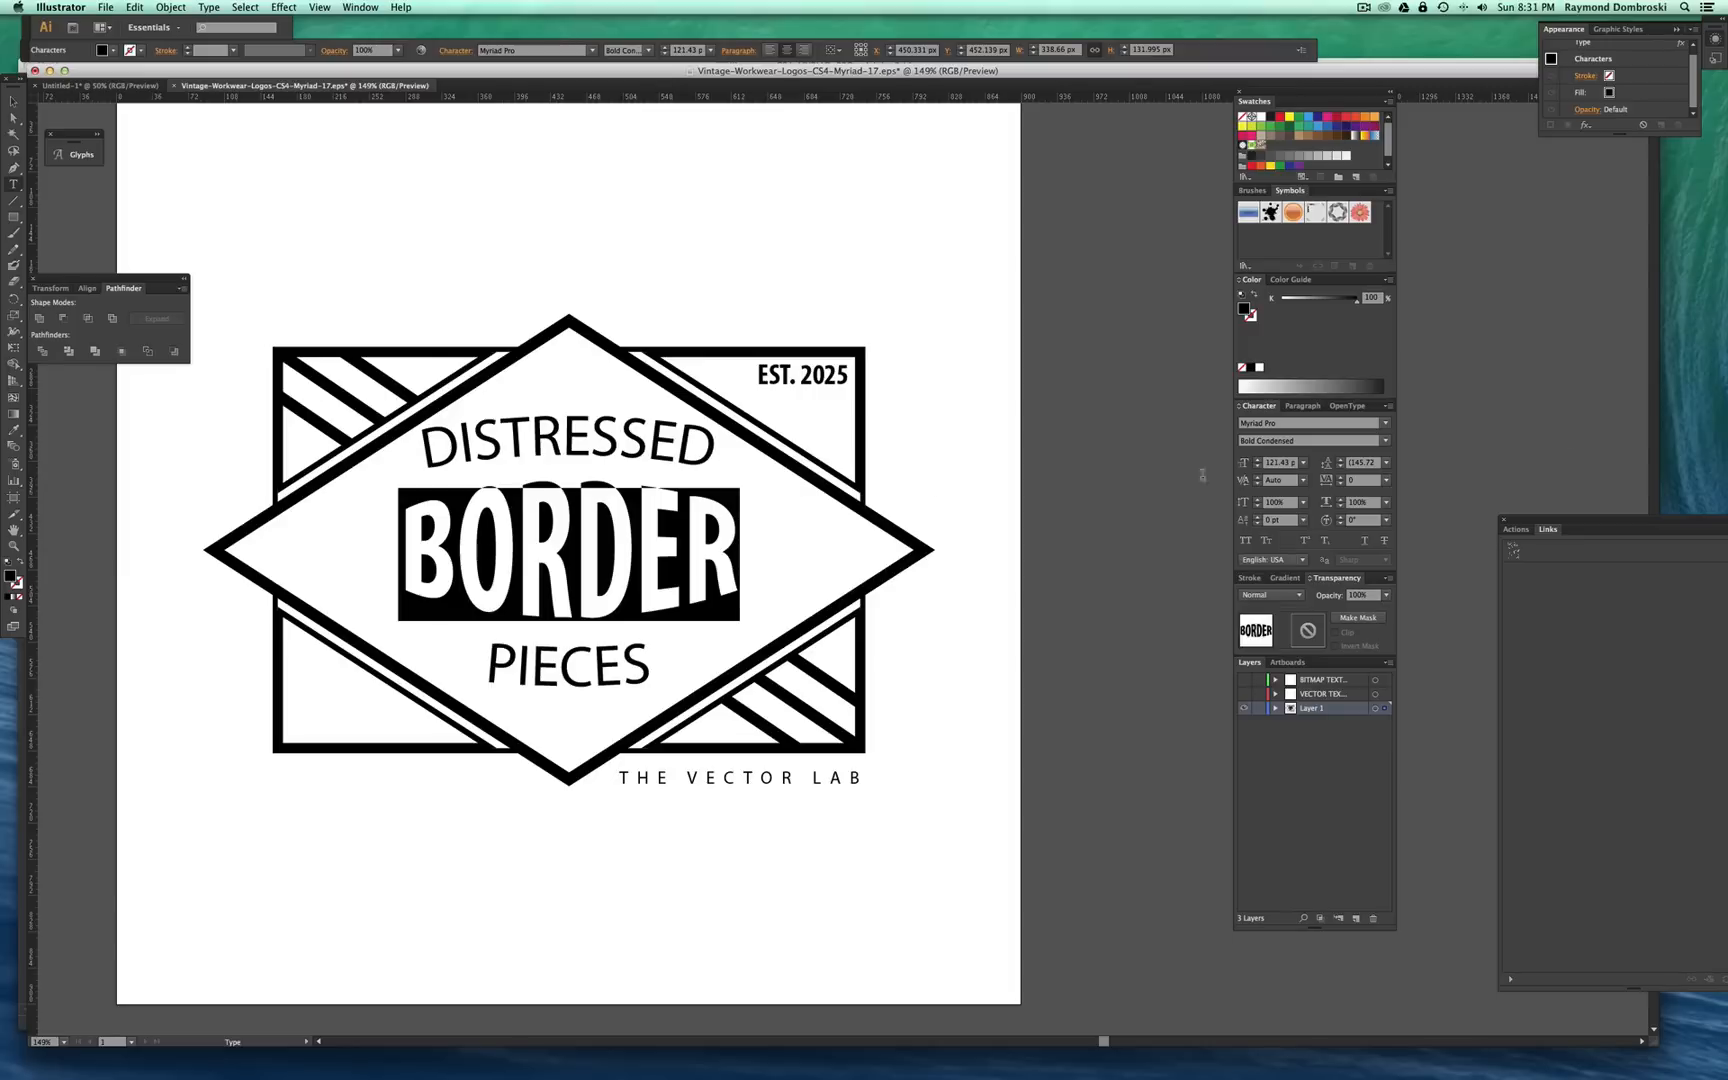
pyautogui.click(1359, 422)
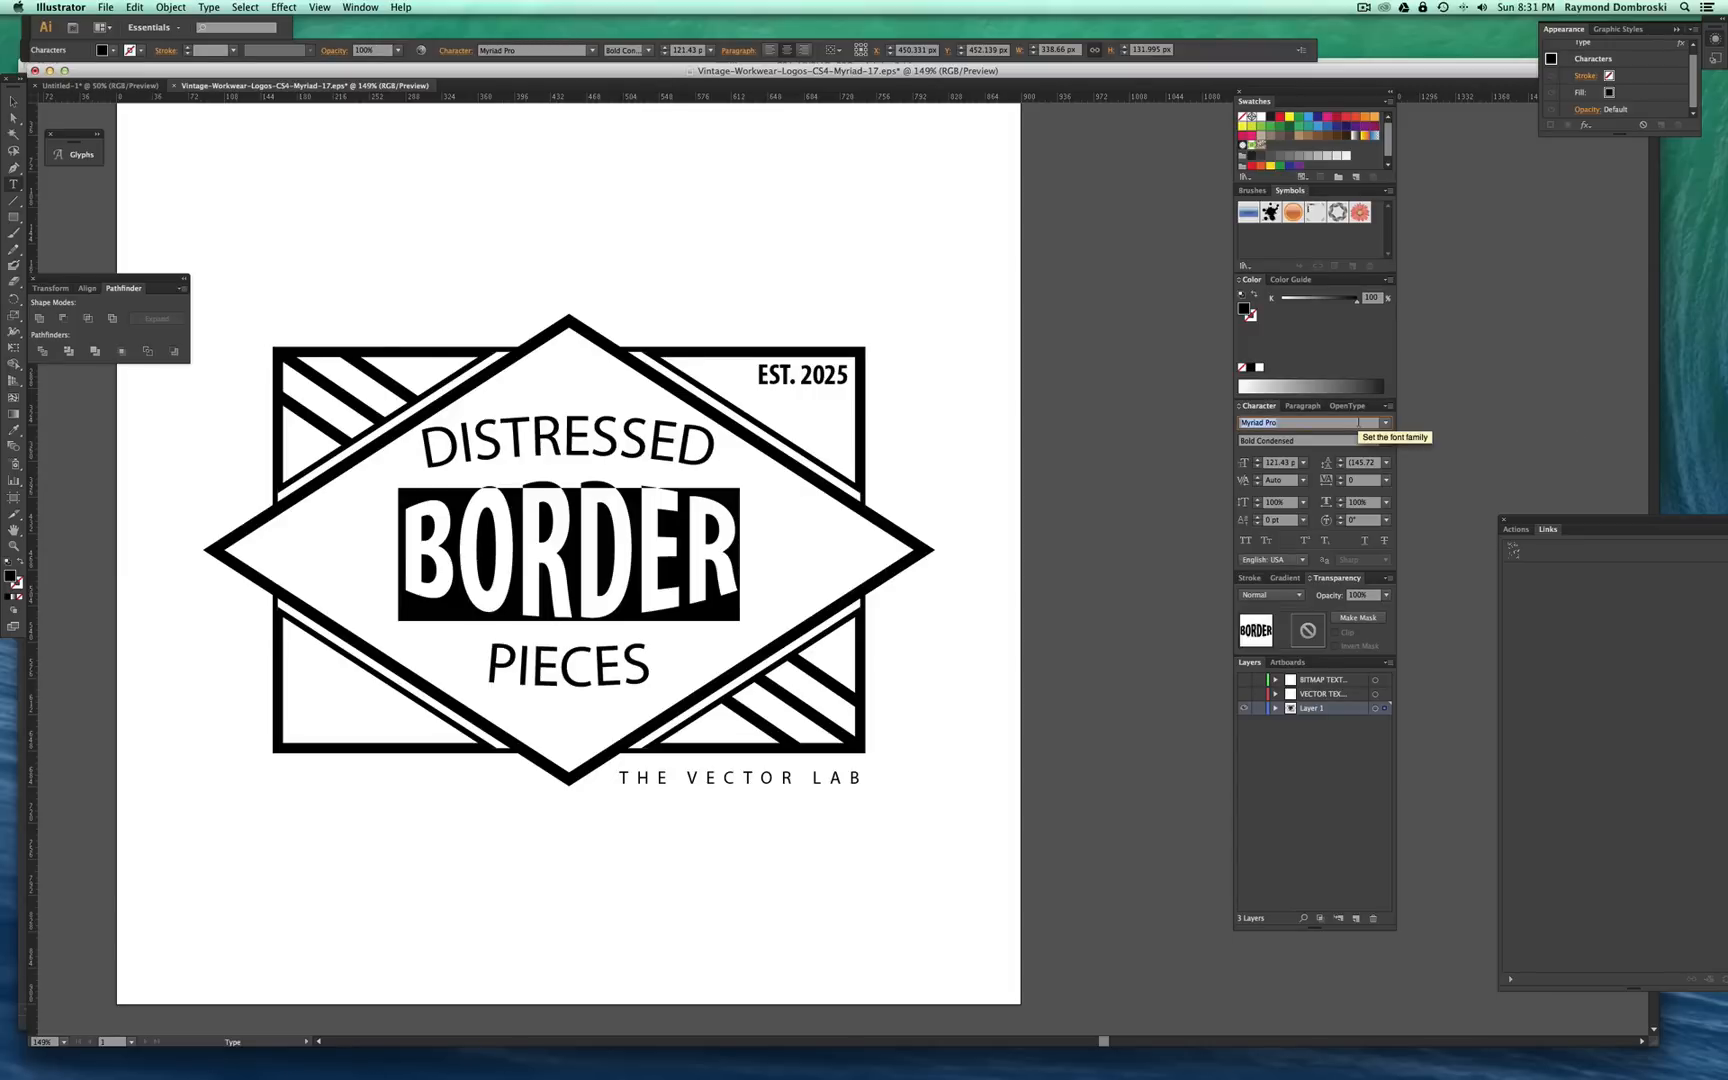
pyautogui.write('Vincent')
pyautogui.press('Return')
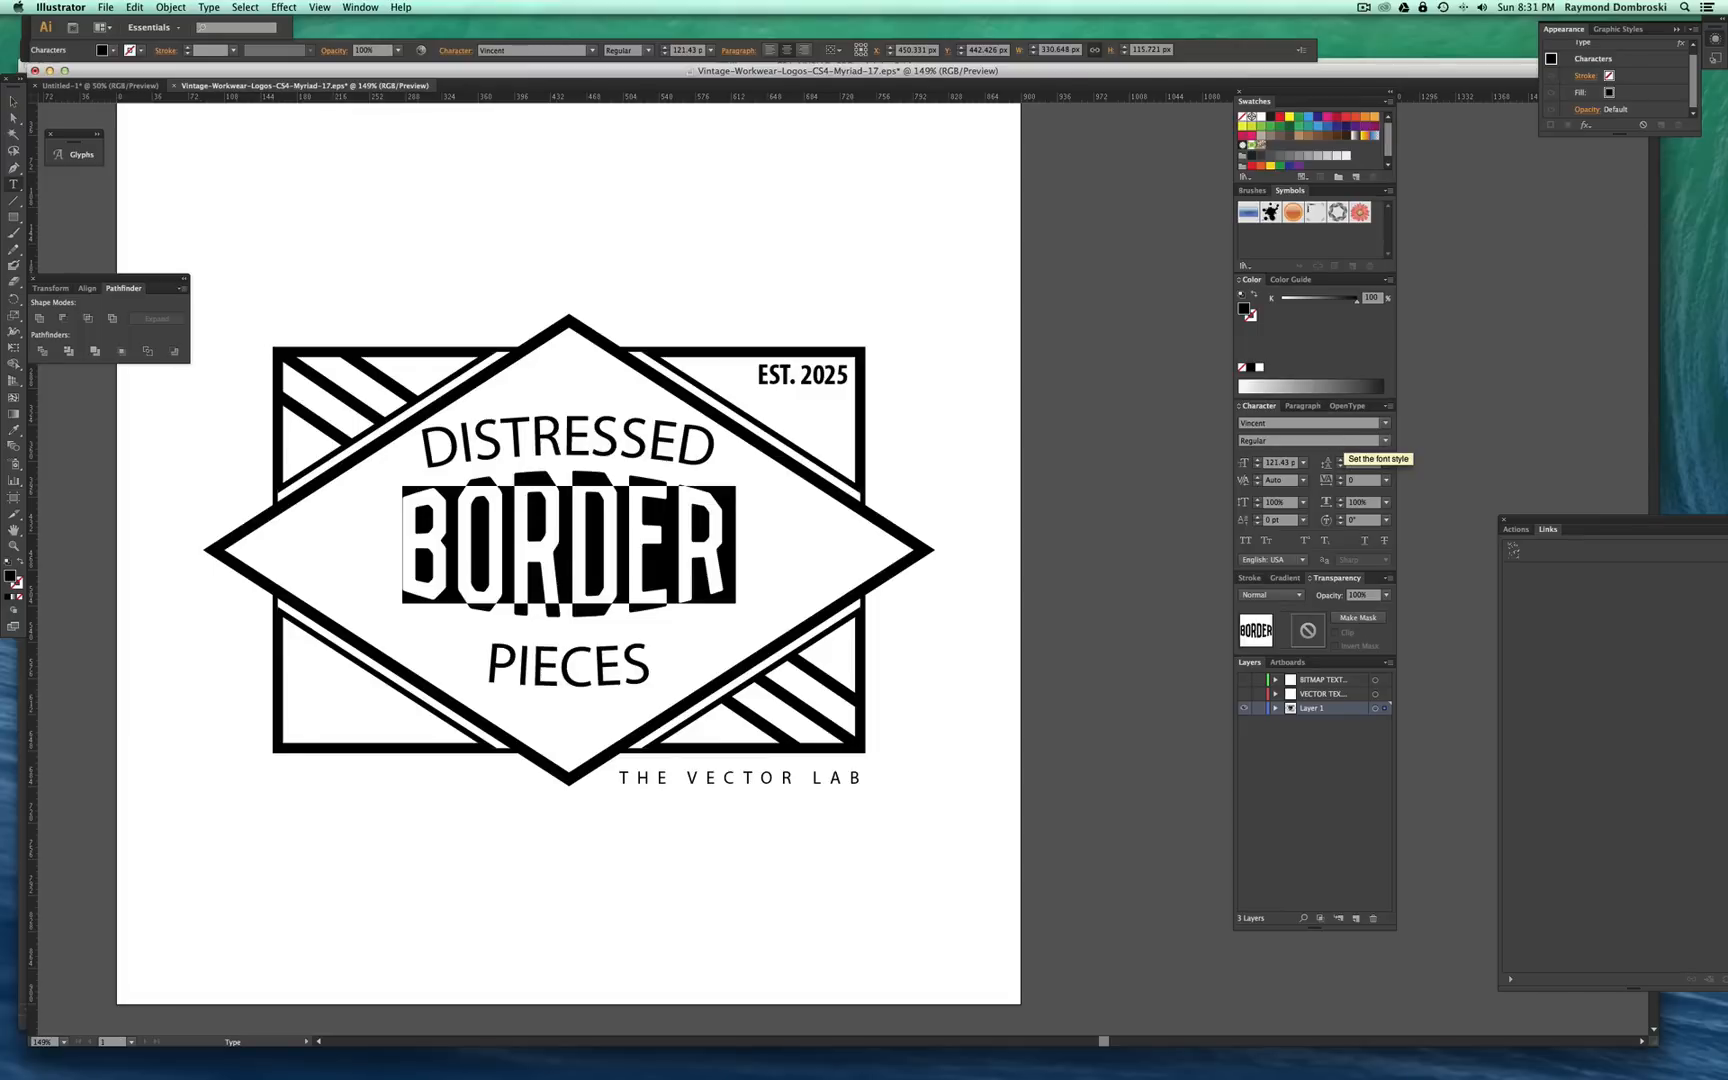
pyautogui.click(1258, 464)
pyautogui.click(1258, 464)
pyautogui.click(1258, 464)
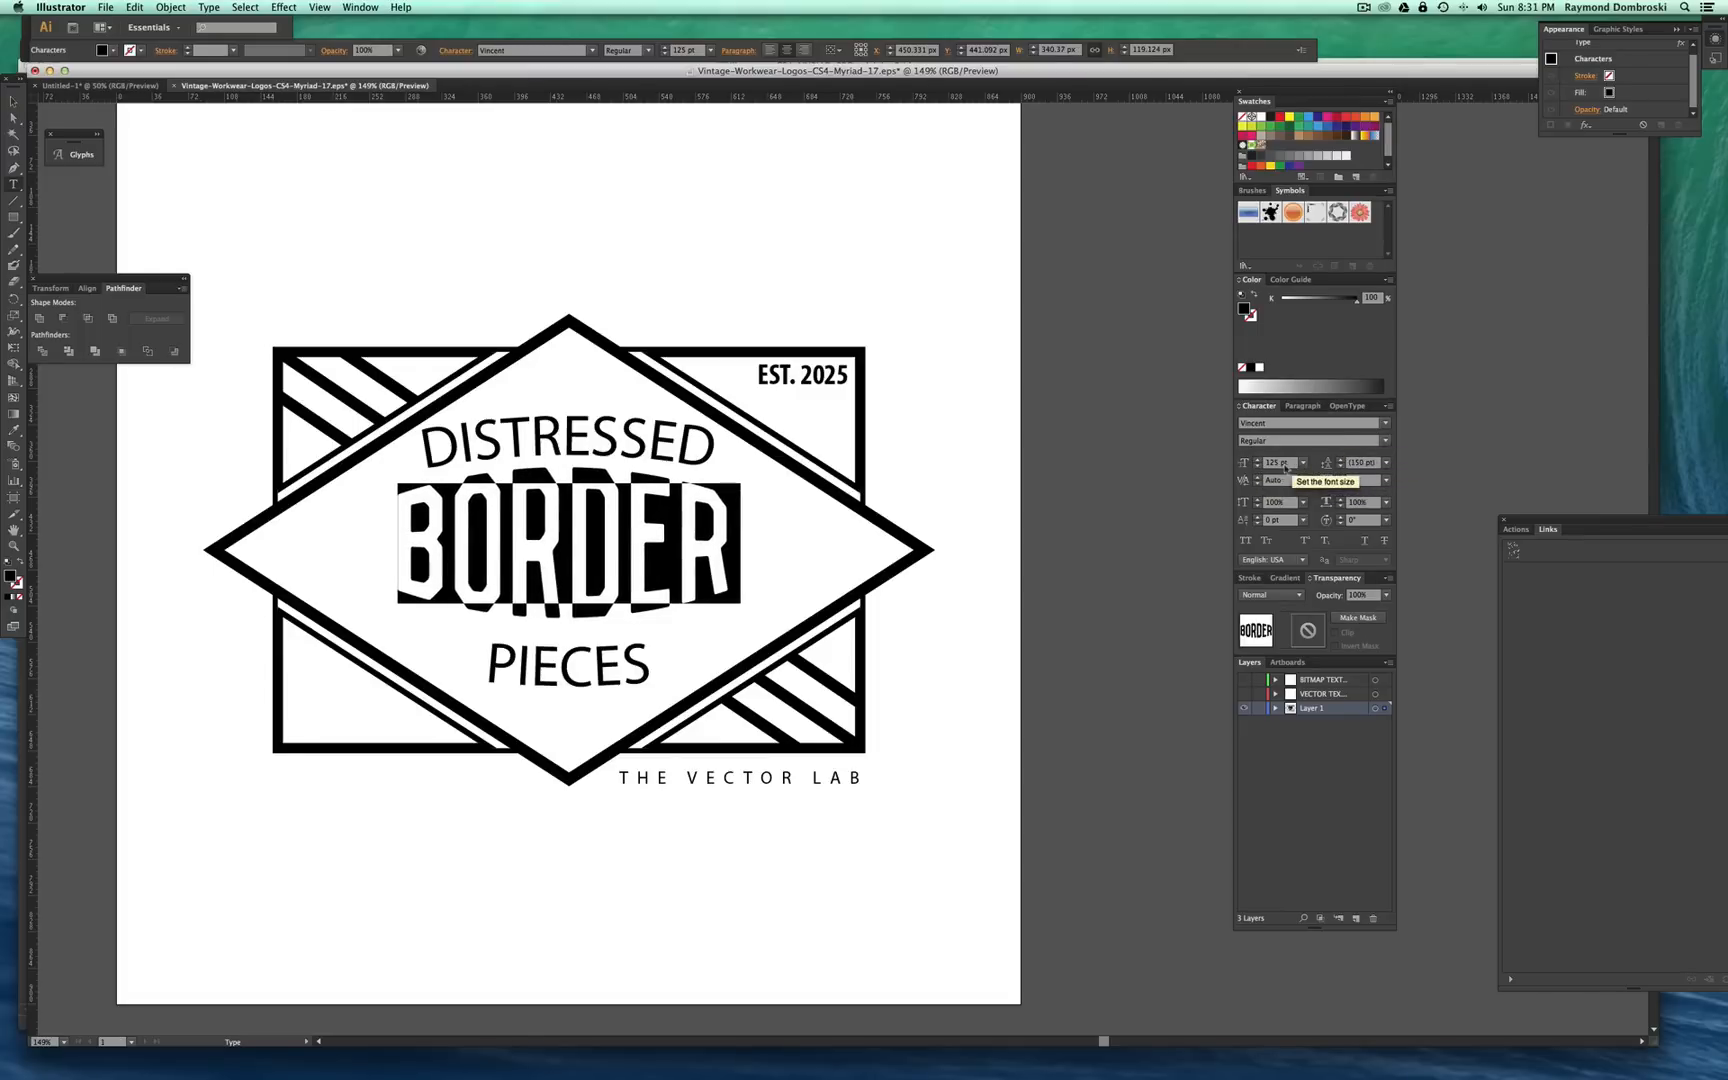
pyautogui.click(1289, 465)
pyautogui.write('200')
pyautogui.press('Return')
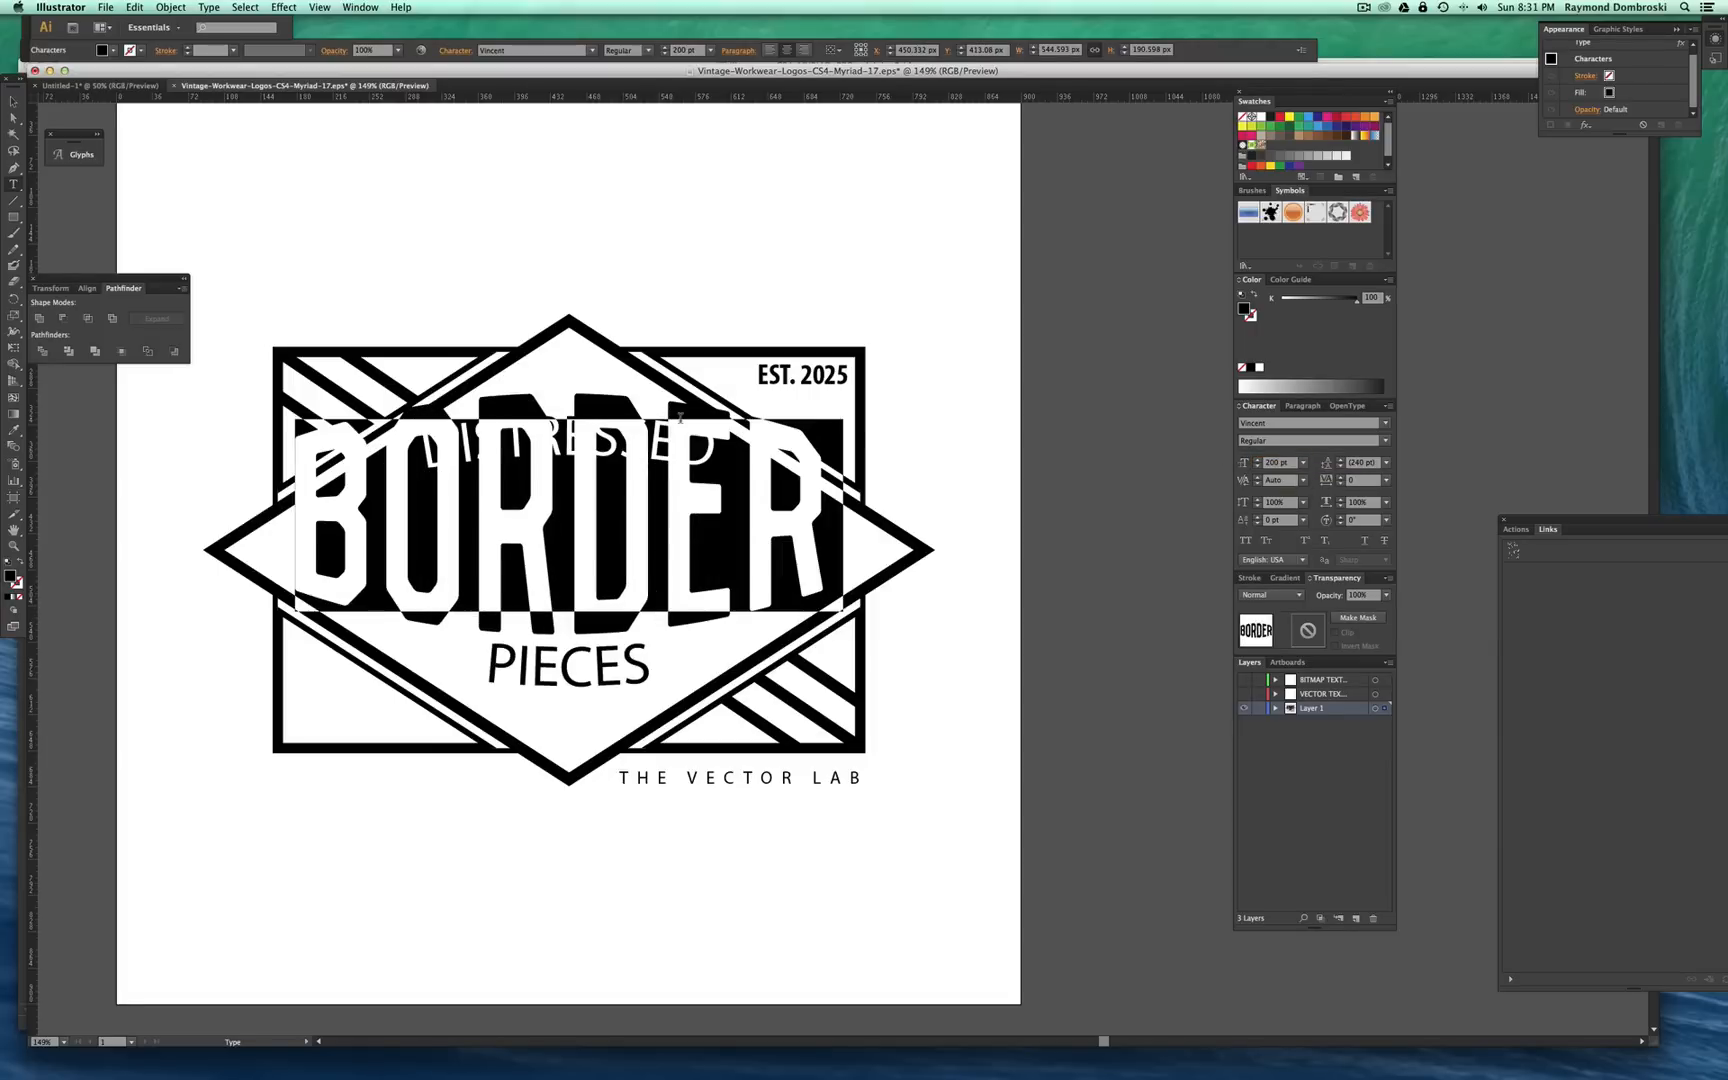
# Scale the word BORDER down proportionally to about 149 pt and nudge it down between the two curved text lines
pyautogui.click(13, 100)
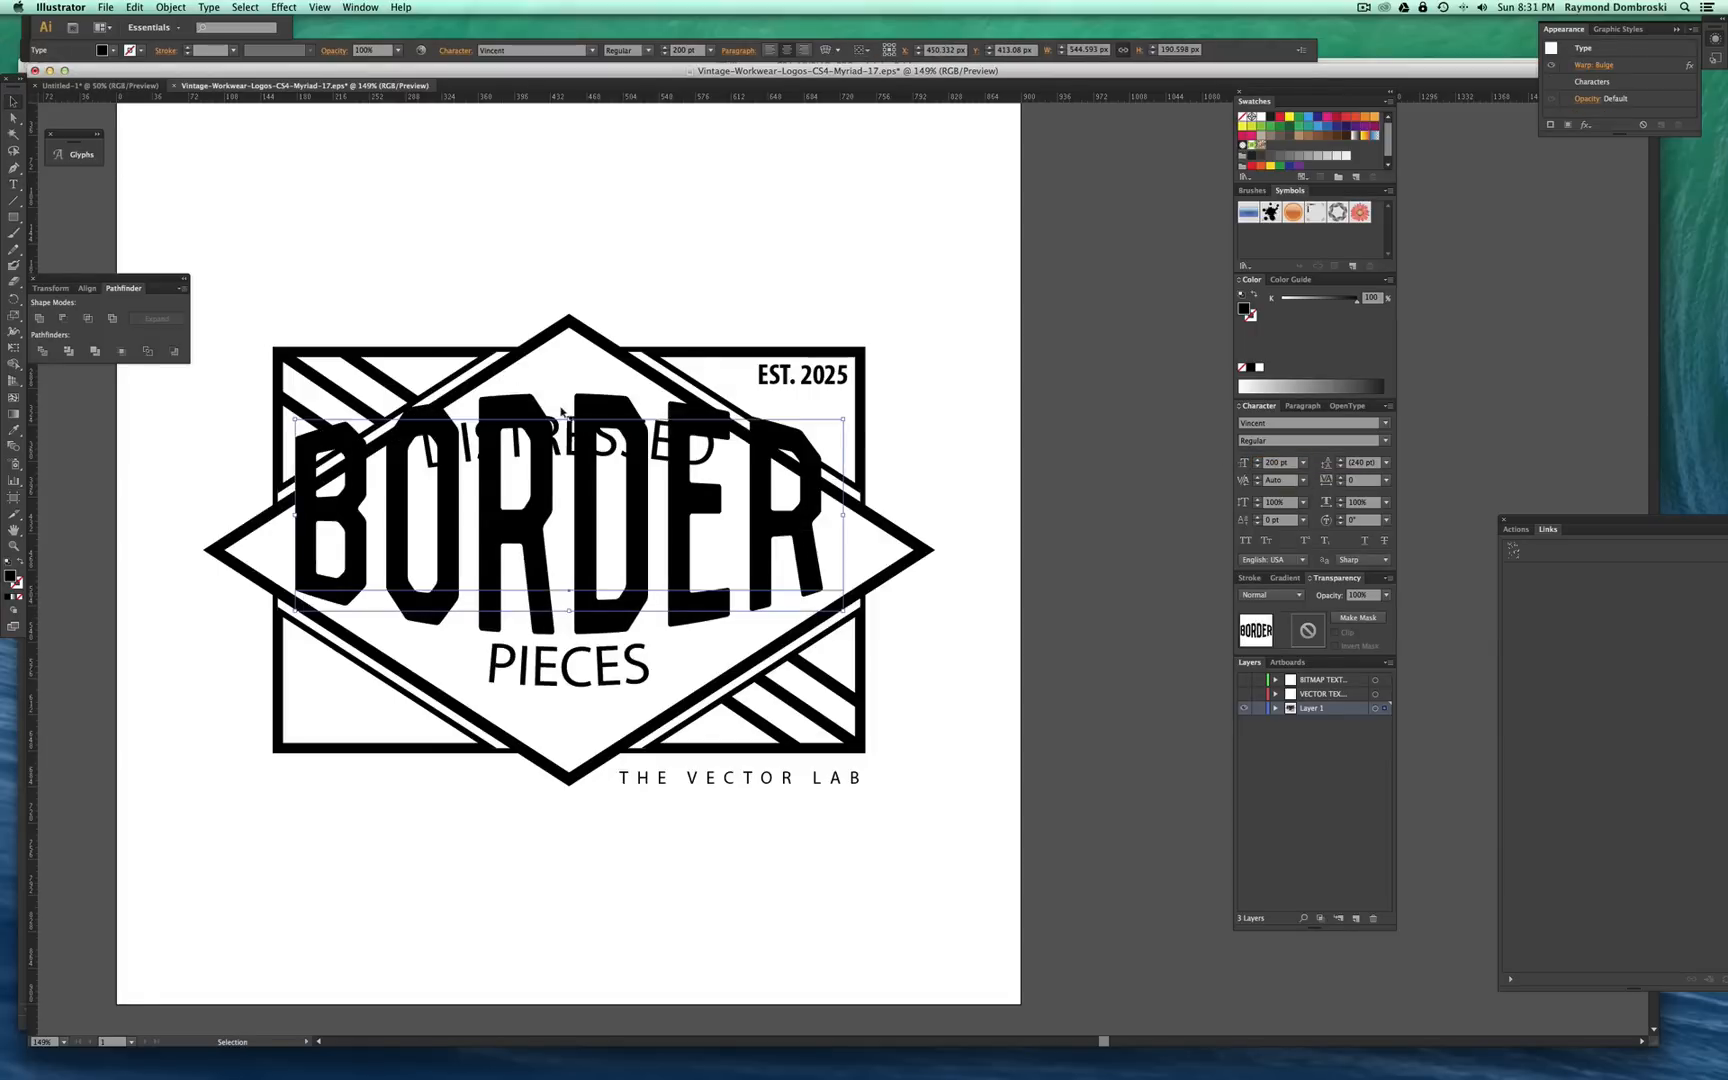
pyautogui.moveTo(569, 423); pyautogui.dragTo(568, 471)
pyautogui.press('Down')
pyautogui.press('Down')
pyautogui.press('Down')
pyautogui.press('Down')
pyautogui.press('Down')
pyautogui.press('Down')
pyautogui.press('Down')
pyautogui.press('Down')
pyautogui.press('Down')
pyautogui.press('Down')
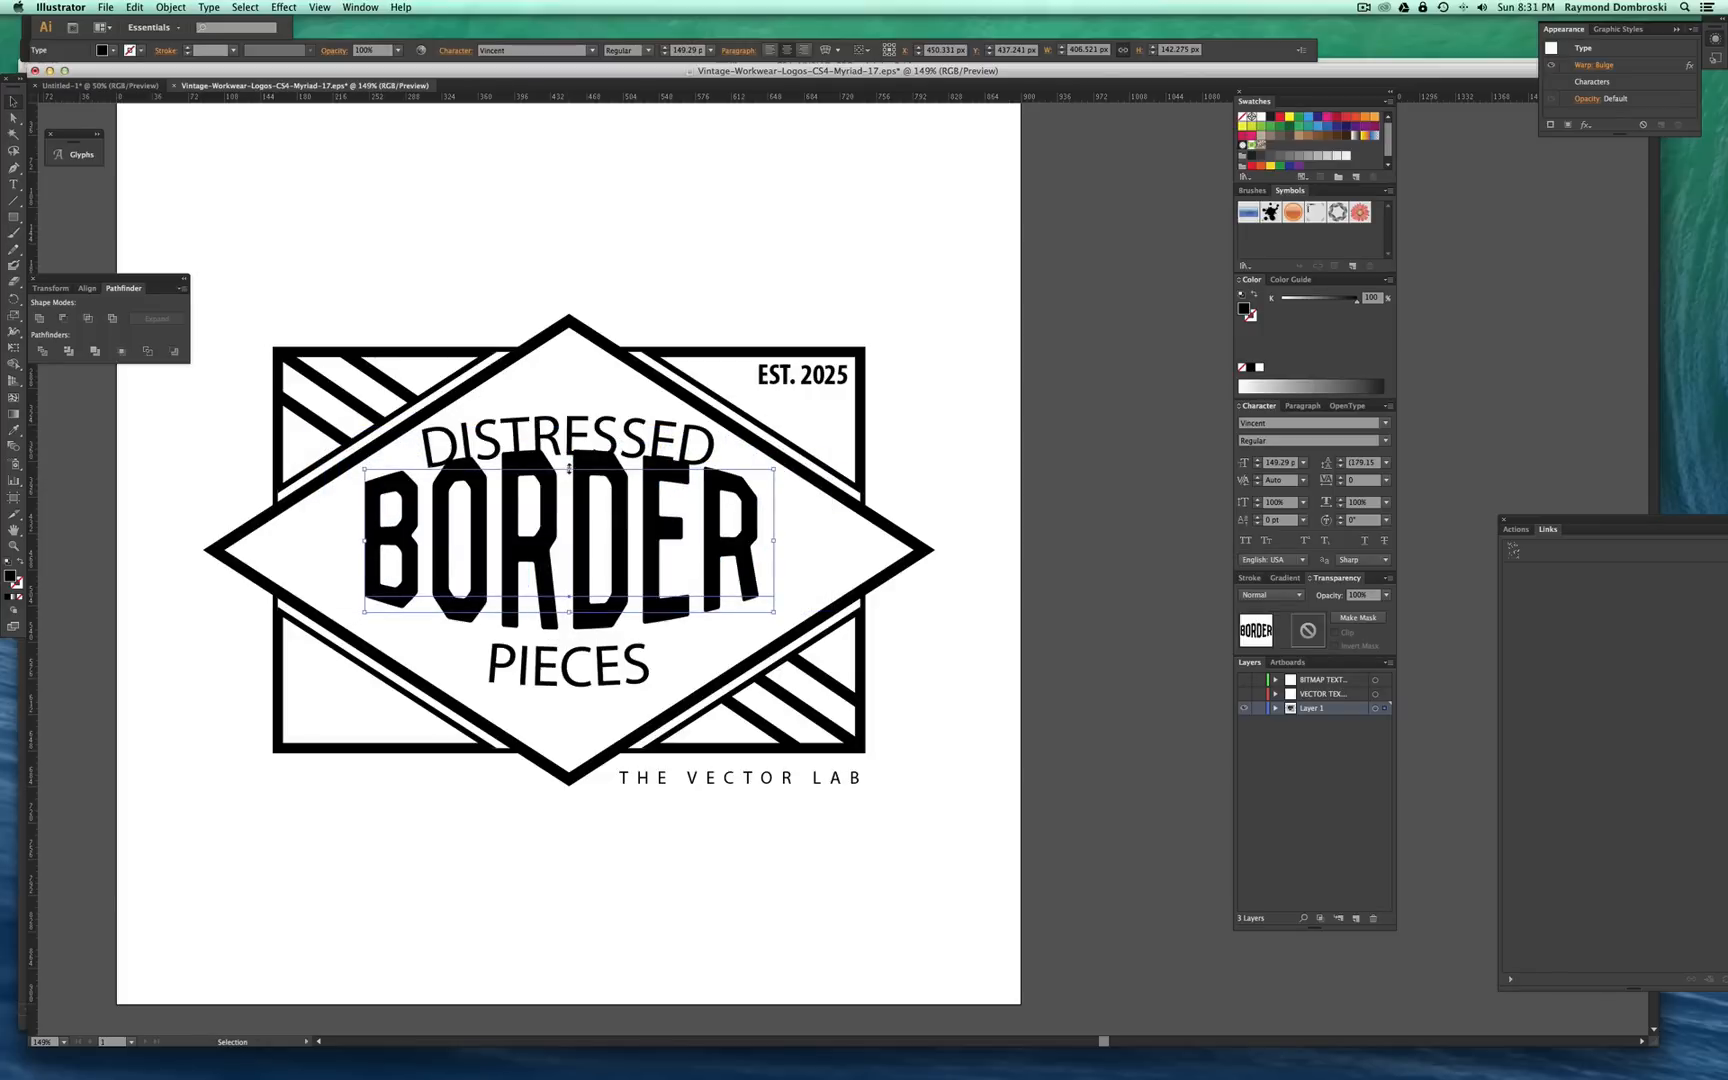
pyautogui.press('Down')
pyautogui.press('Down')
pyautogui.press('Down')
pyautogui.press('Down')
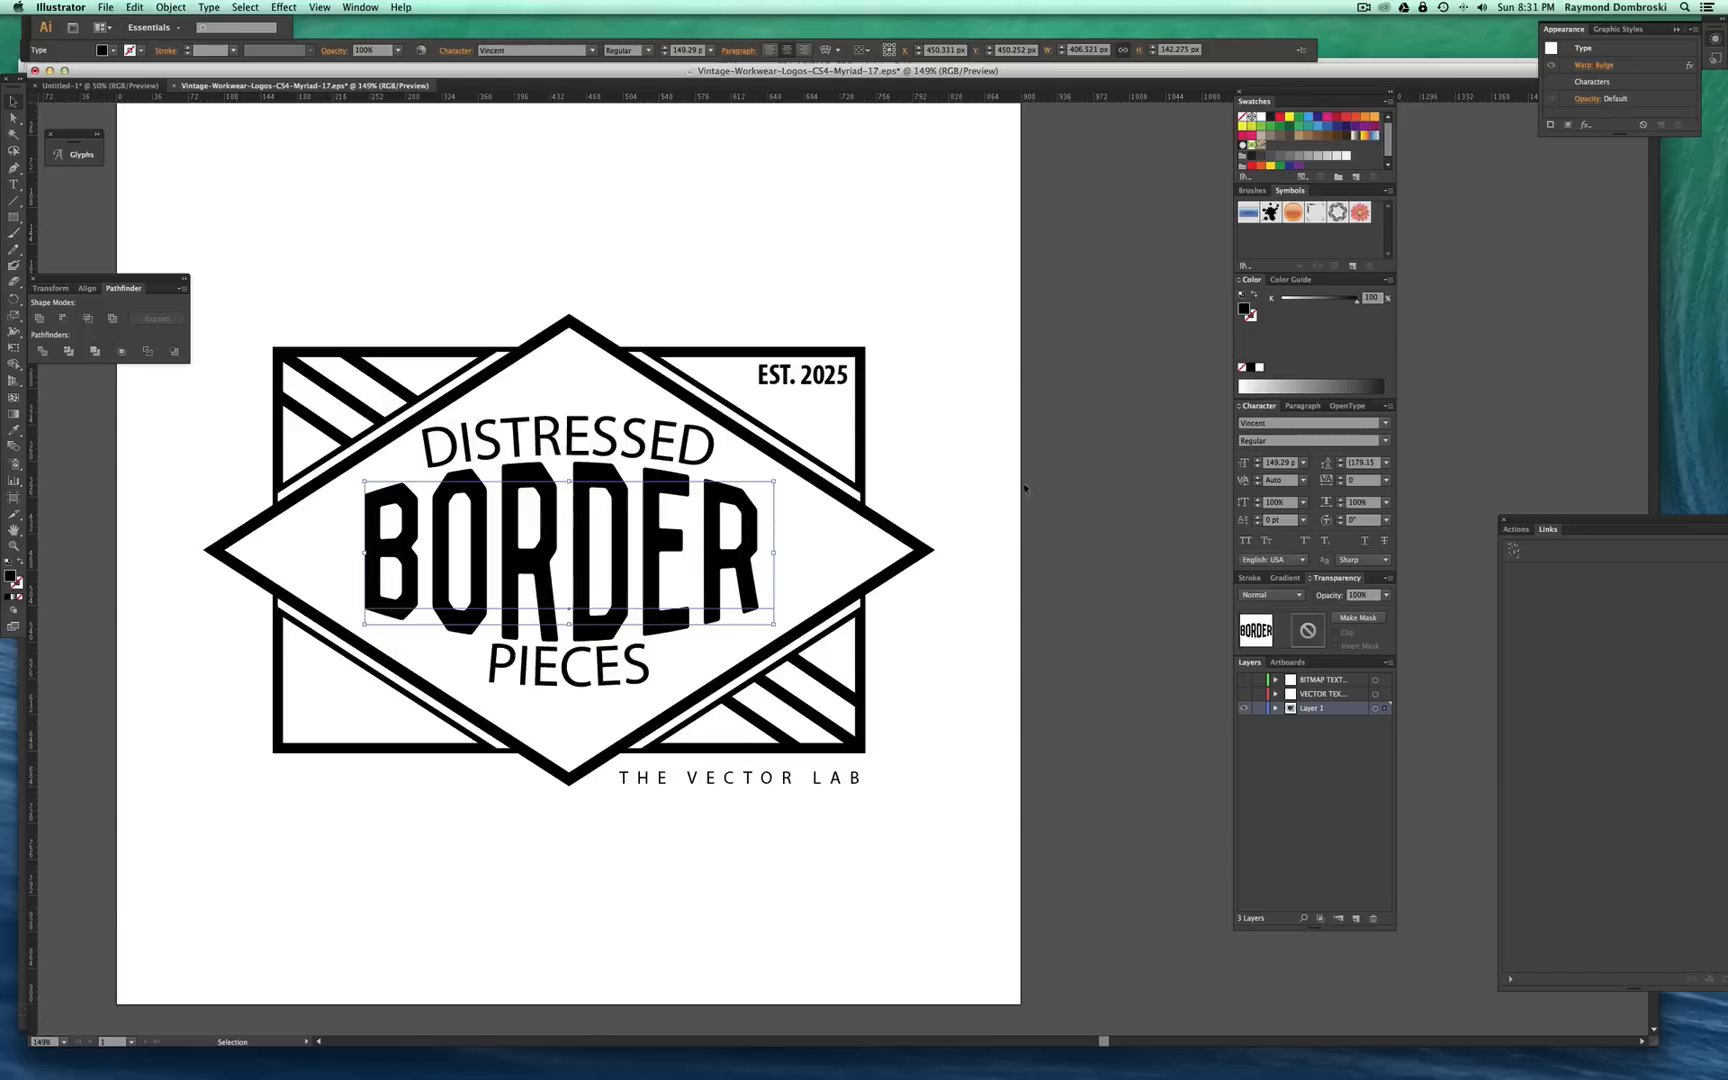
# Change the font of the curved words DISTRESSED and PIECES to Vincent
pyautogui.click(645, 447)
pyautogui.press('a')
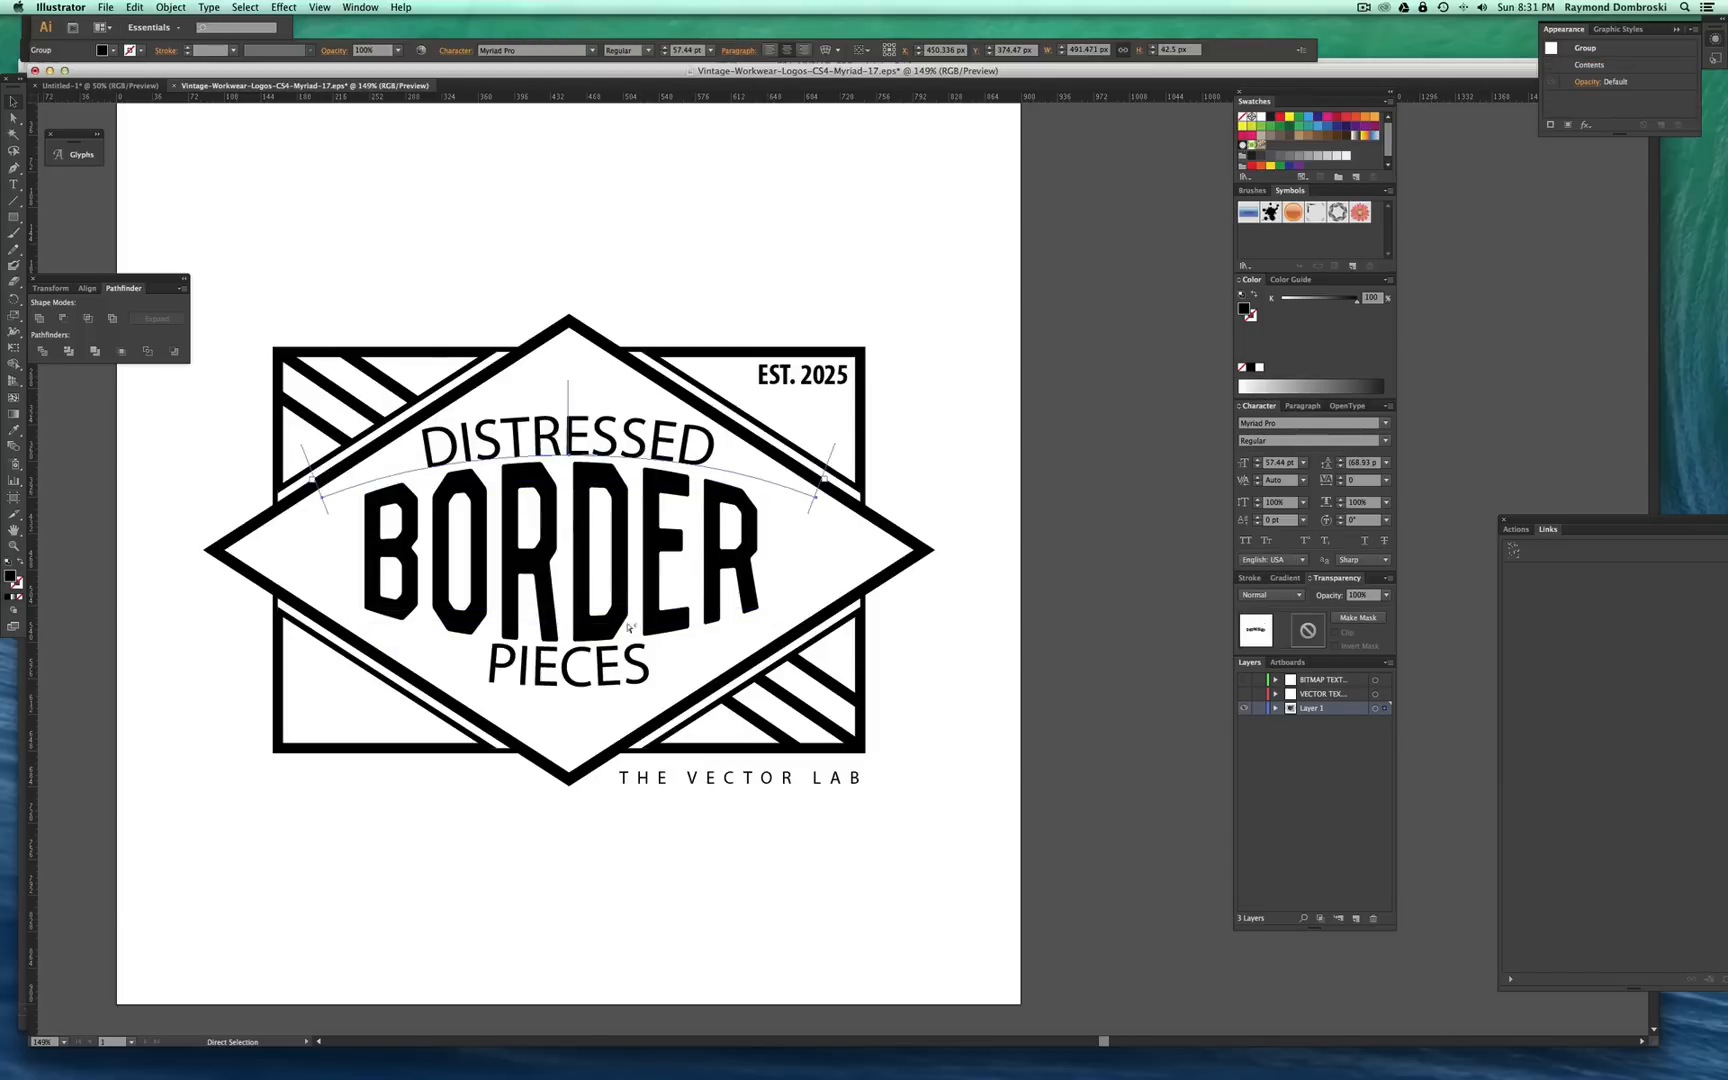
pyautogui.keyDown('shift'); pyautogui.keyDown('super'); pyautogui.click(611, 668); pyautogui.keyUp('super'); pyautogui.keyUp('shift')
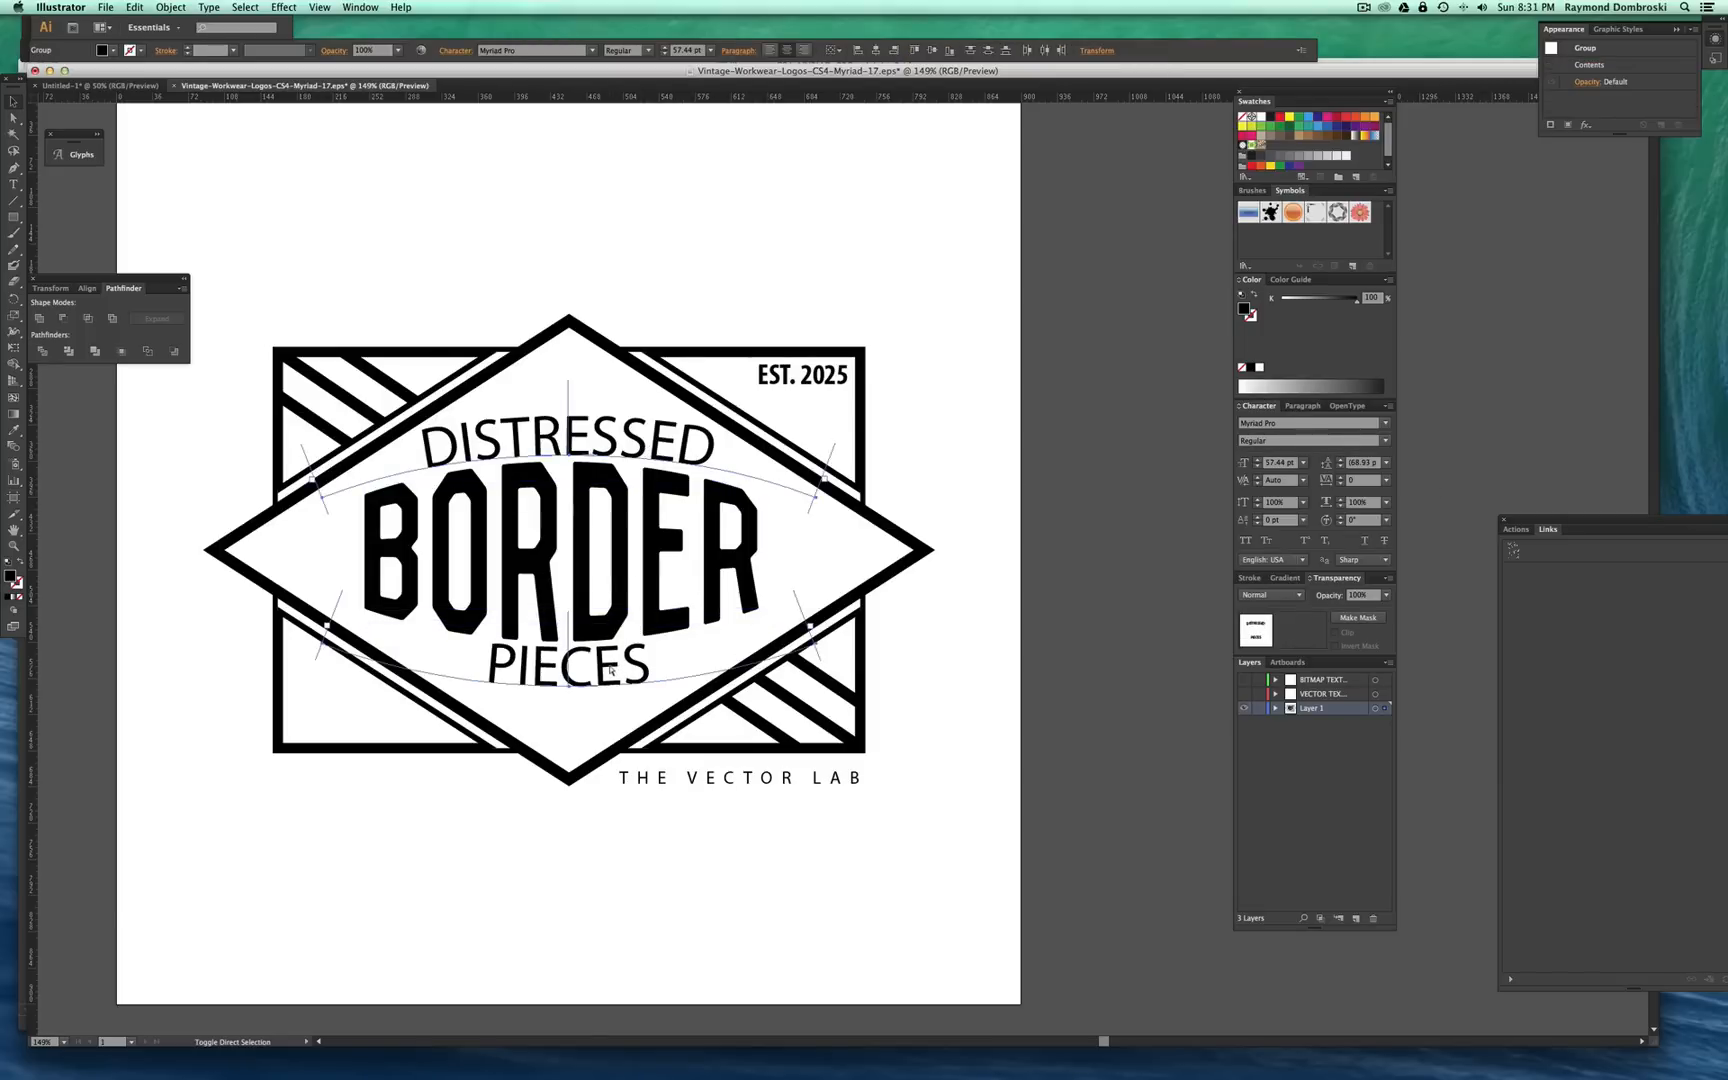
pyautogui.click(1299, 423)
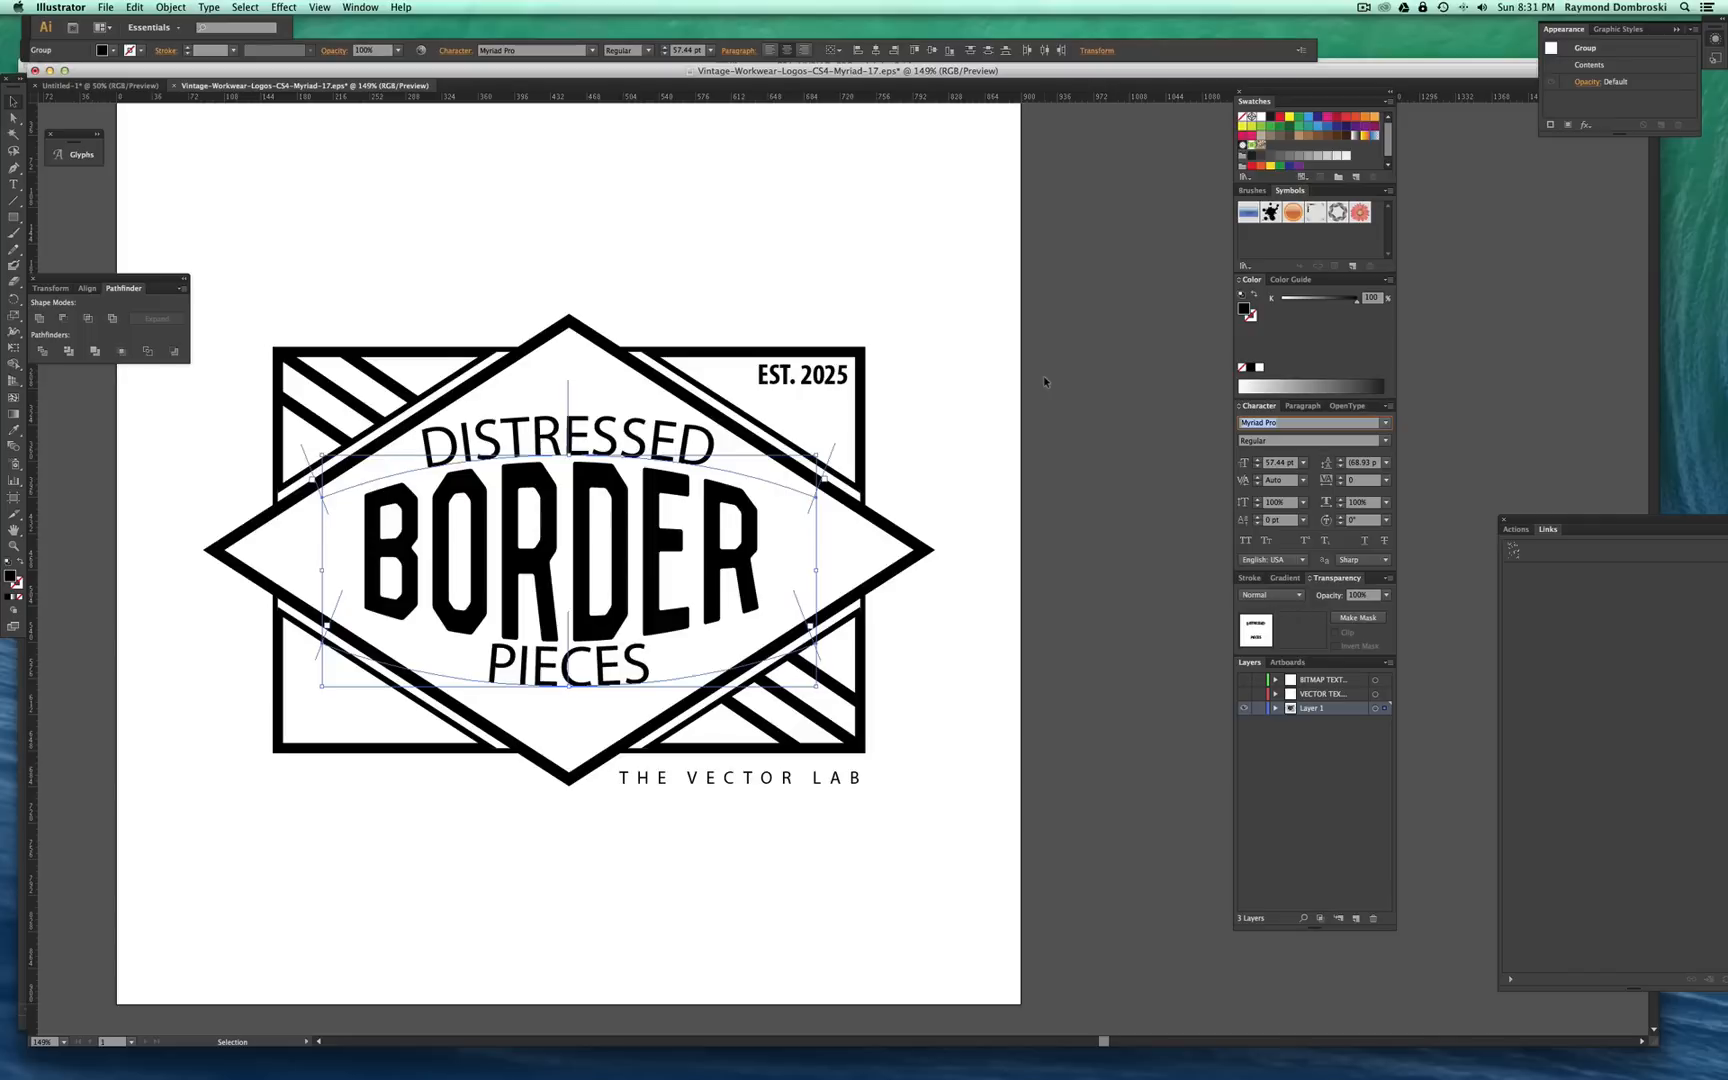
pyautogui.write('Vincent')
pyautogui.press('Return')
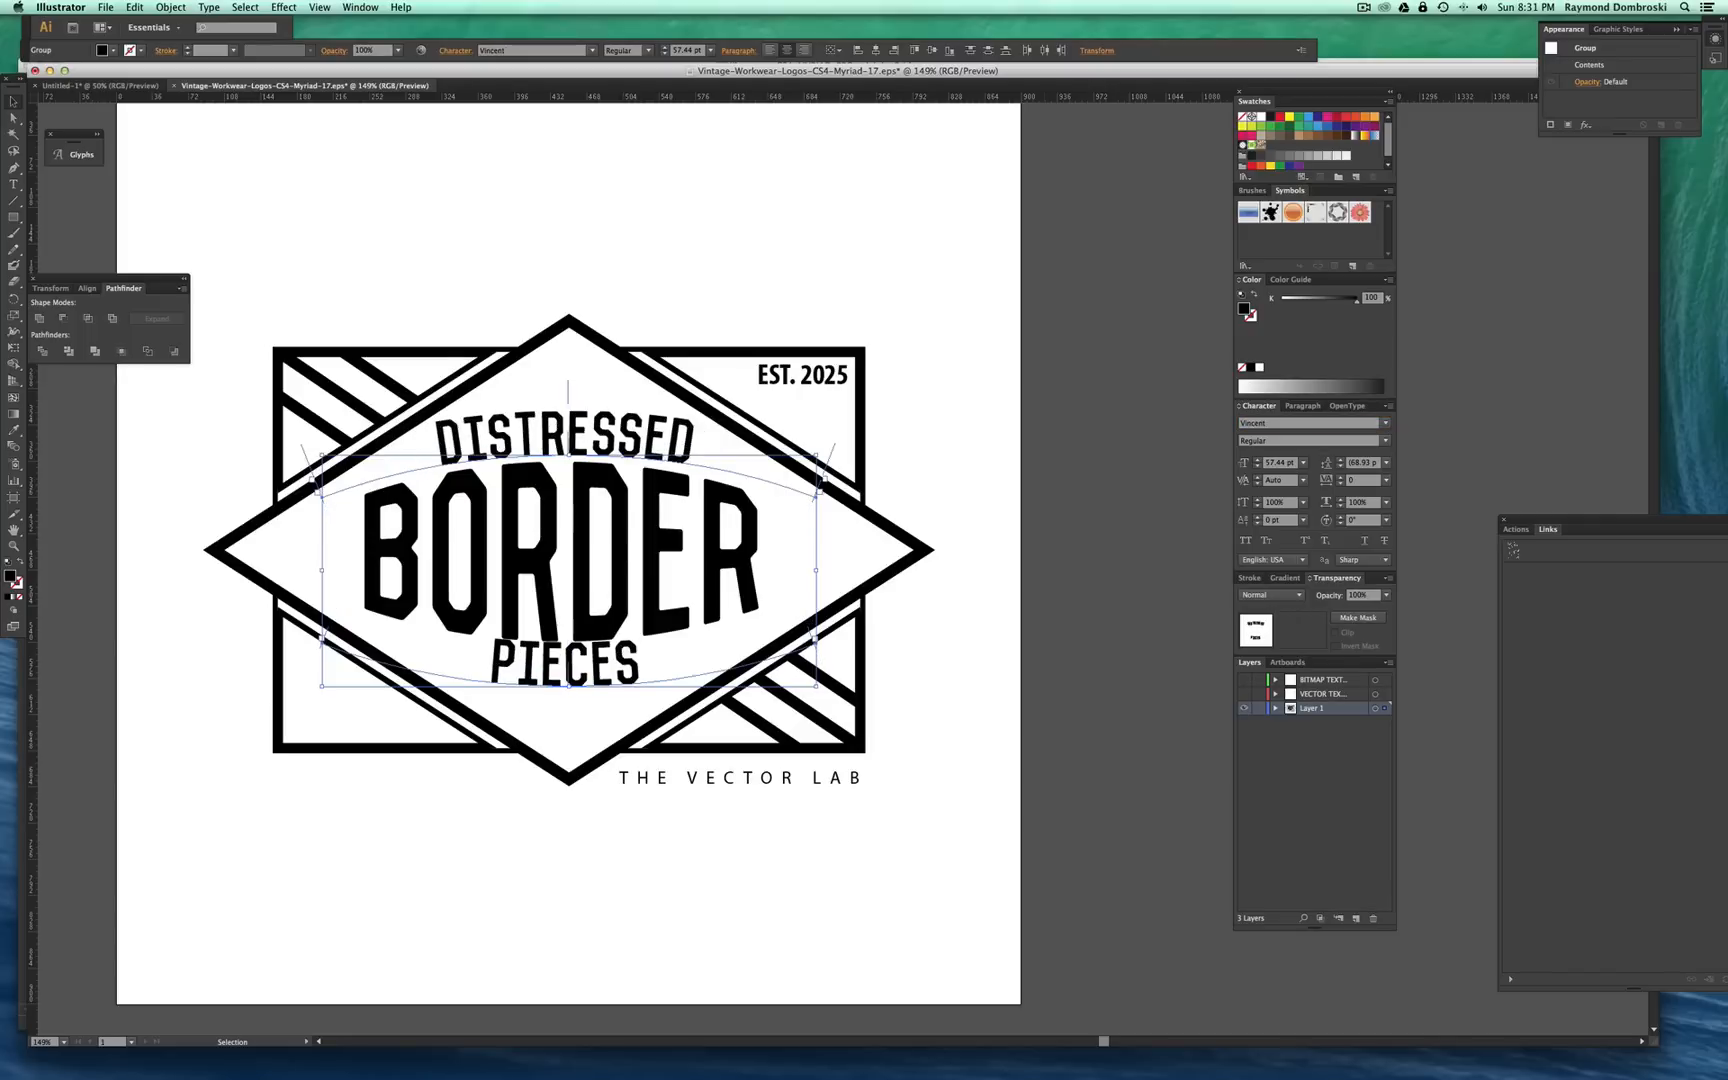
# Nudge the curved word PIECES down slightly to open a gap below BORDER
pyautogui.click(14, 117)
pyautogui.click(135, 154)
pyautogui.click(570, 449)
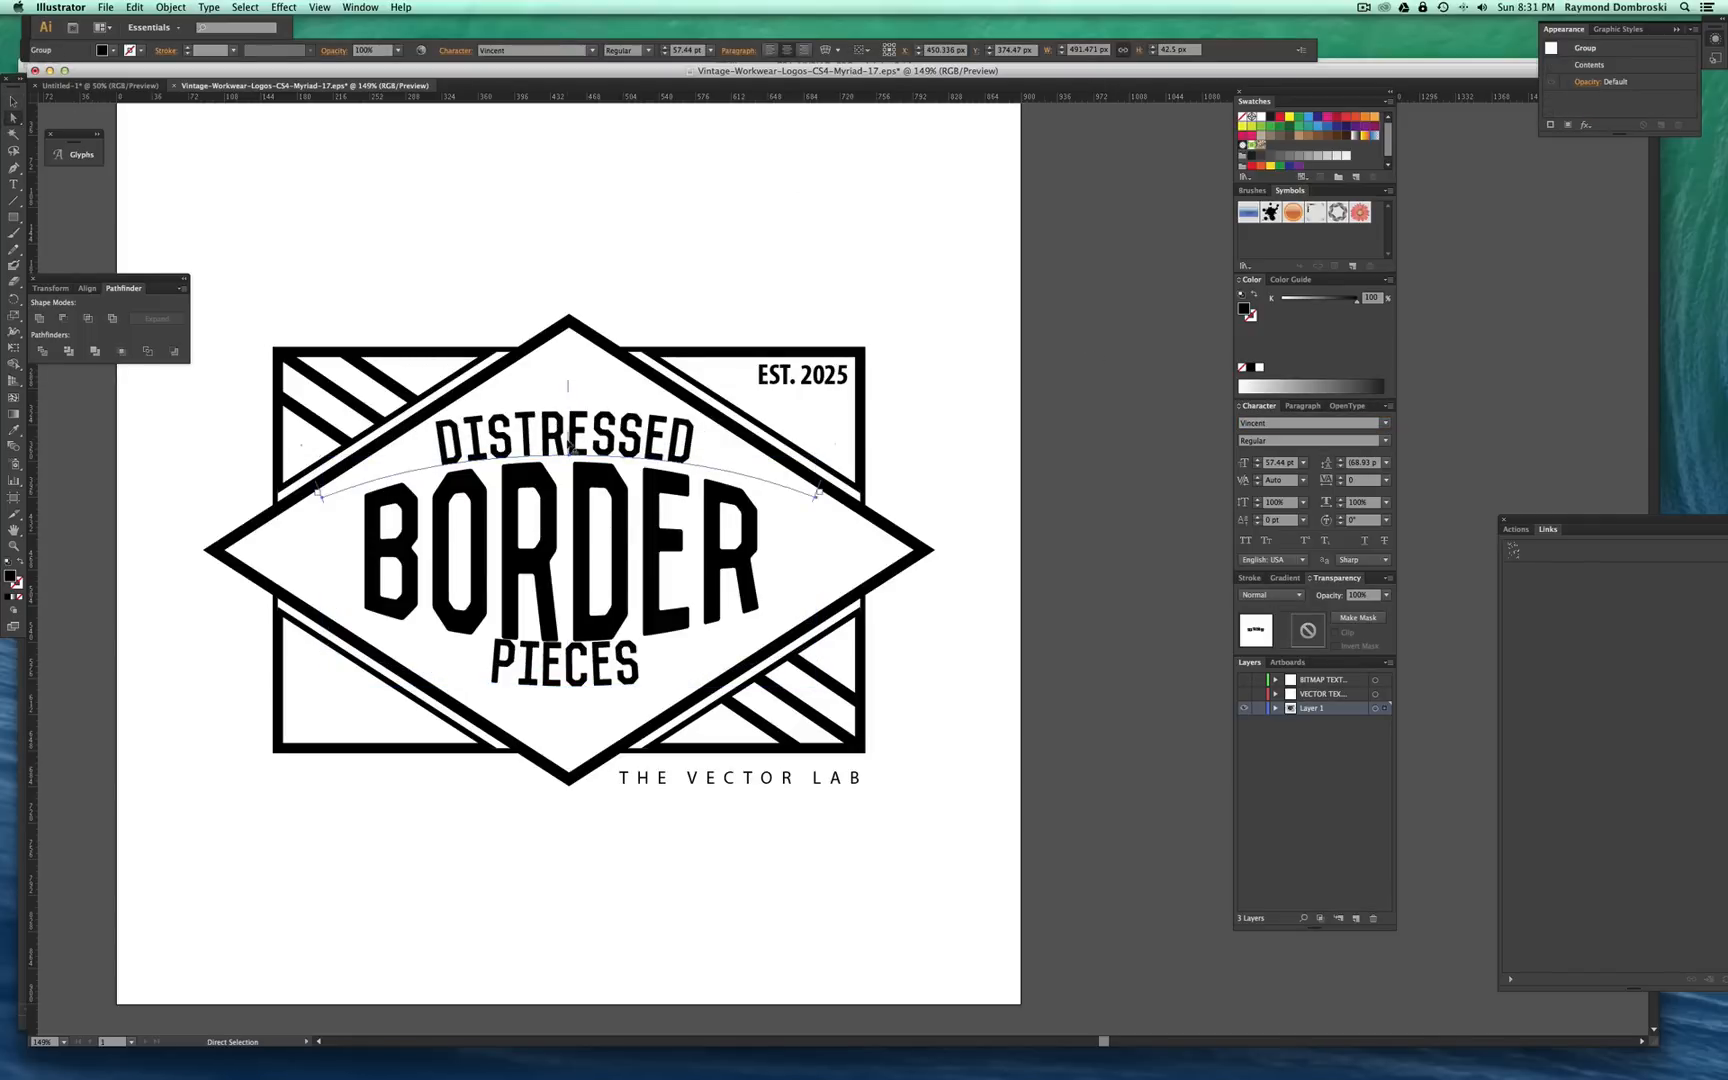
pyautogui.click(577, 662)
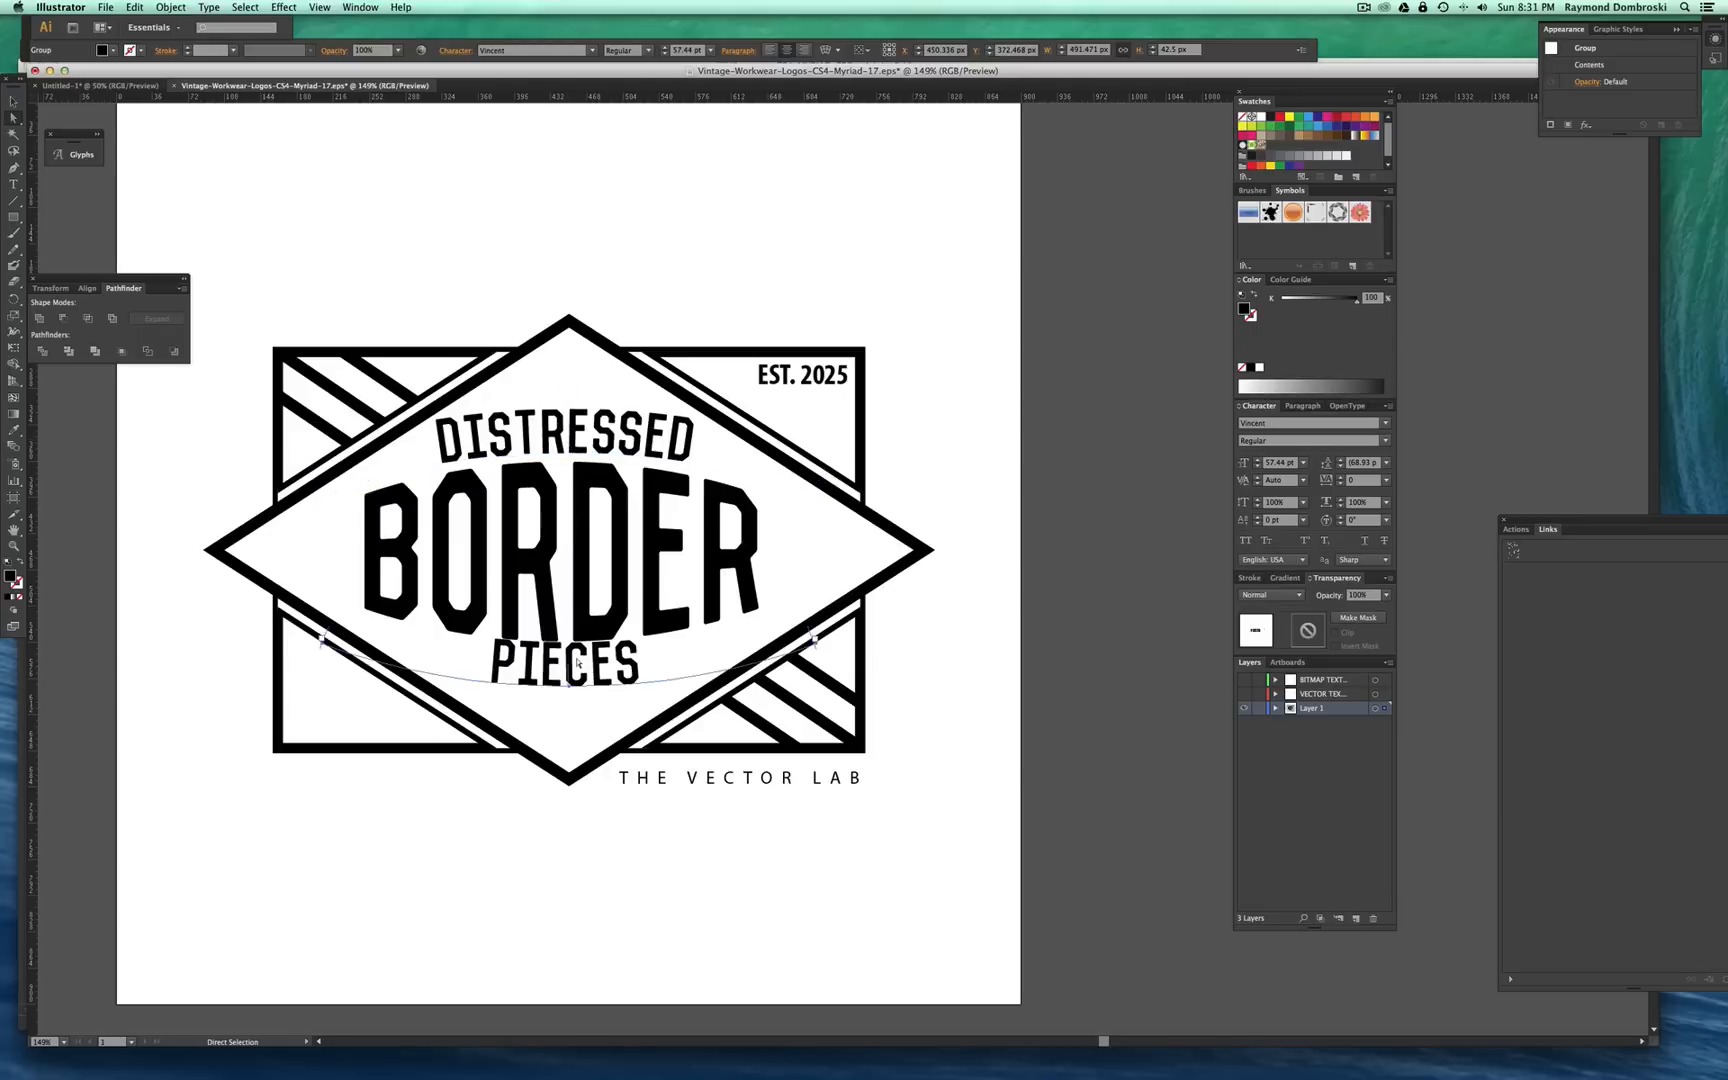
pyautogui.press('Down')
pyautogui.press('Down')
pyautogui.press('Down')
pyautogui.press('Down')
pyautogui.press('Down')
pyautogui.press('Down')
pyautogui.press('Down')
pyautogui.press('Down')
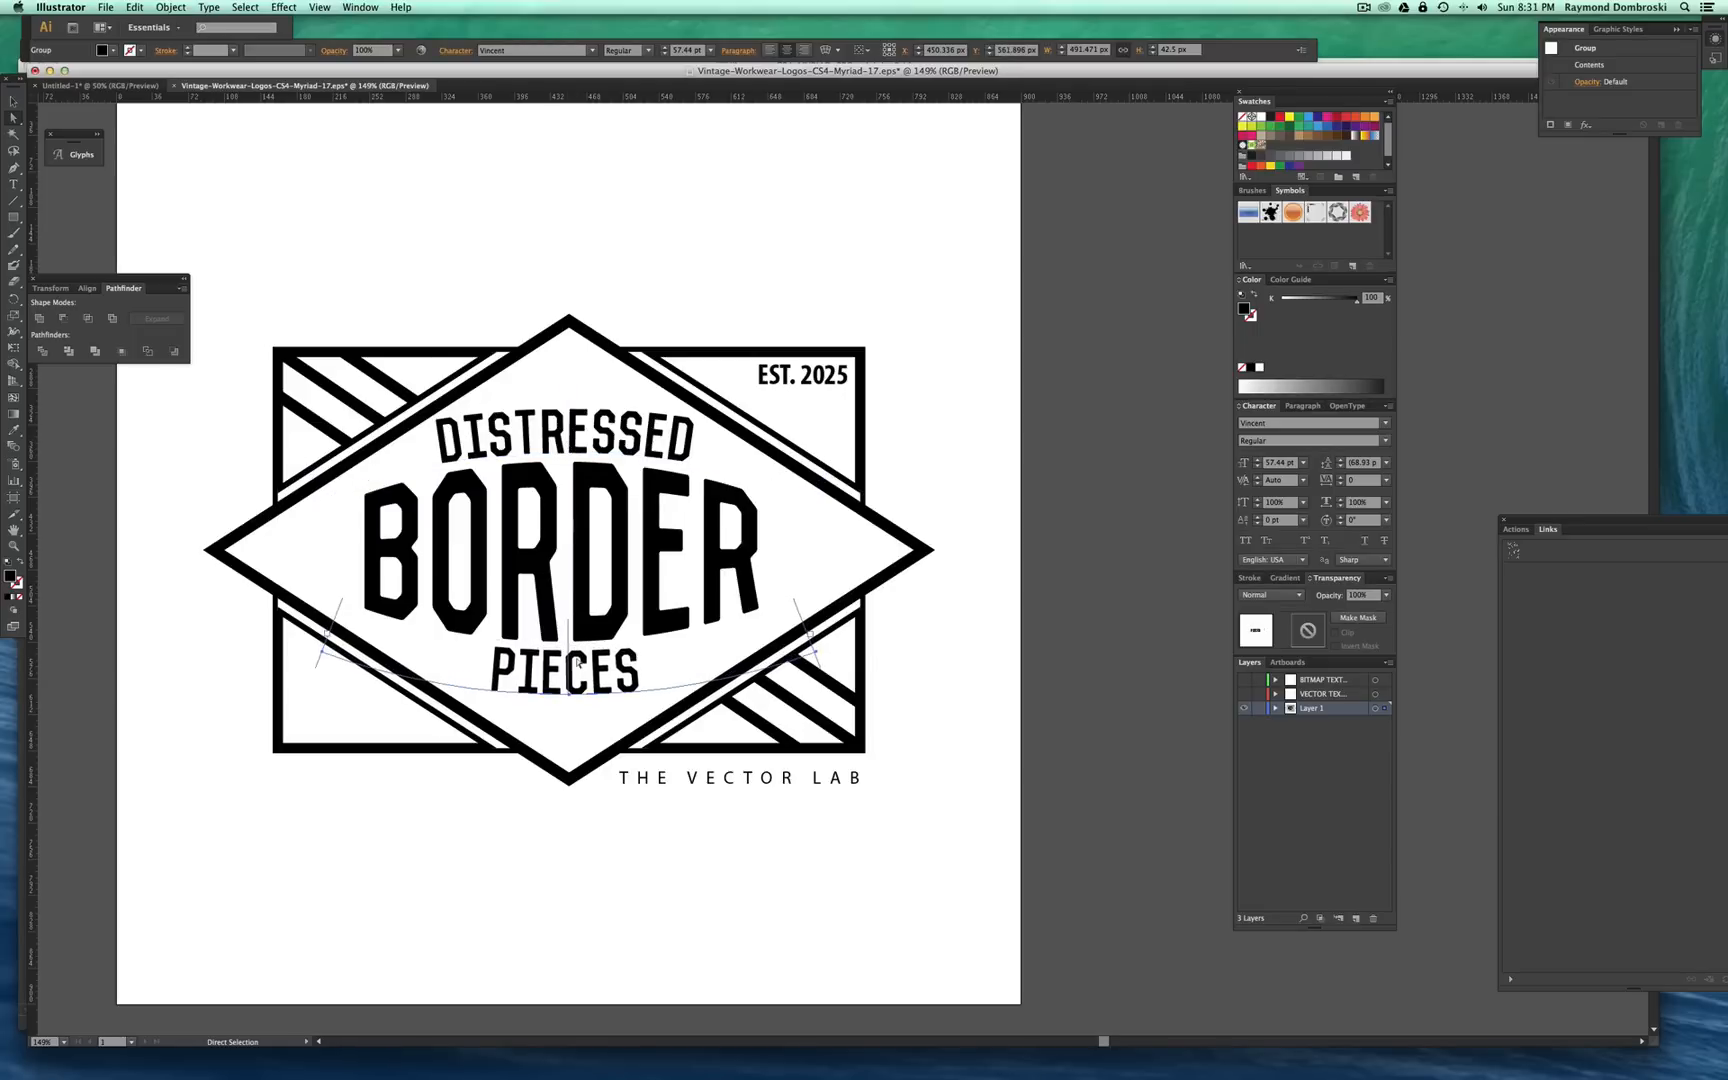
pyautogui.click(708, 830)
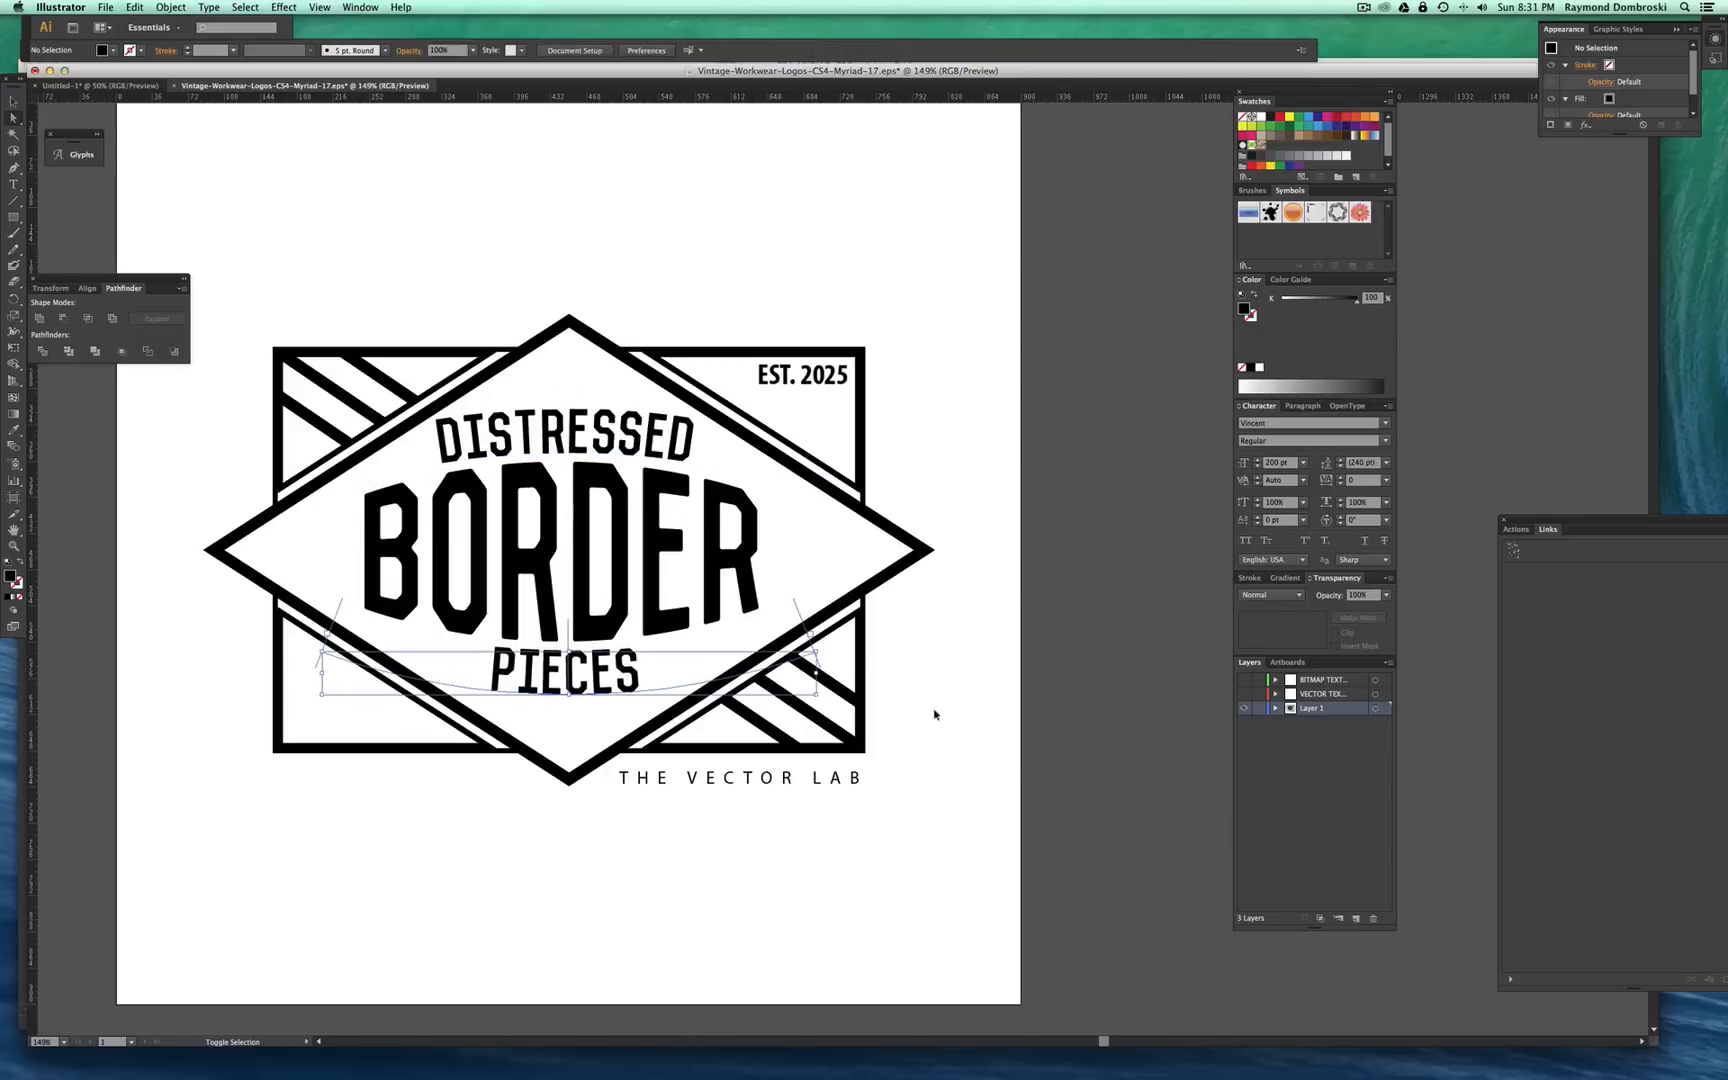
# Replace the text EST. 2025 in the corner of the frame with FREE
pyautogui.click(790, 383)
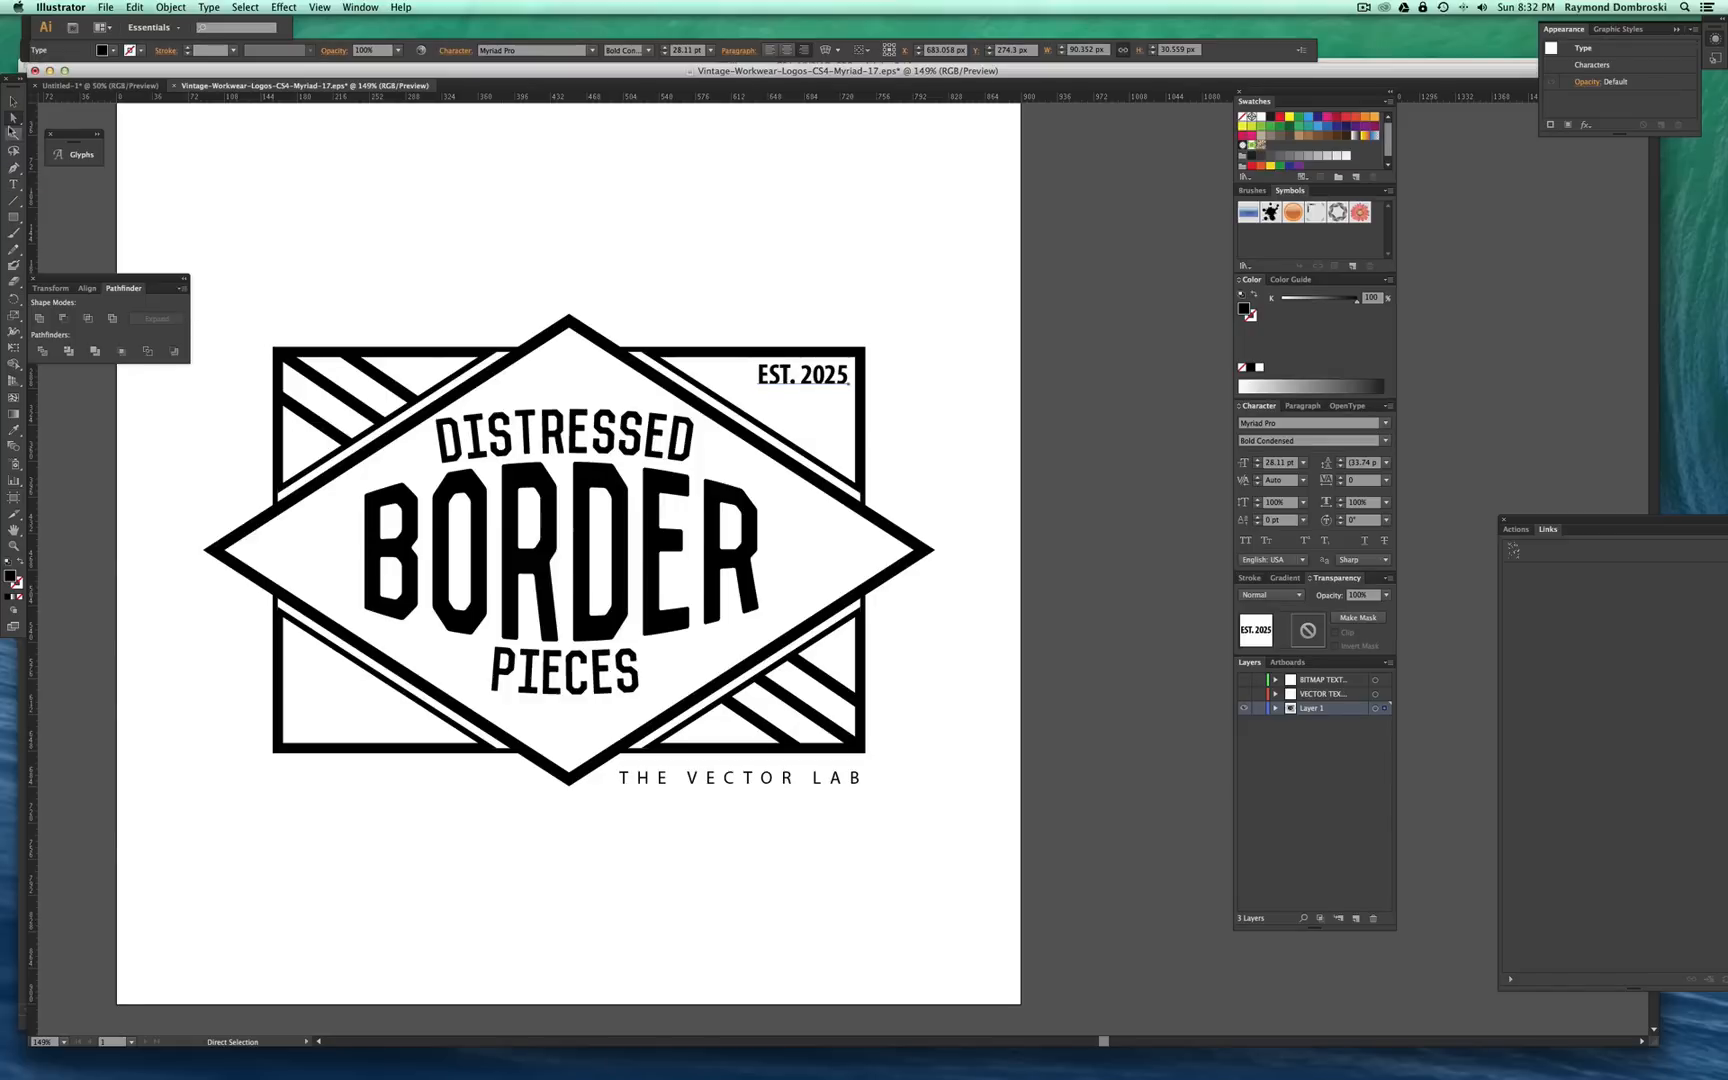
pyautogui.click(13, 184)
pyautogui.moveTo(765, 372); pyautogui.dragTo(953, 365)
pyautogui.write('FREE')
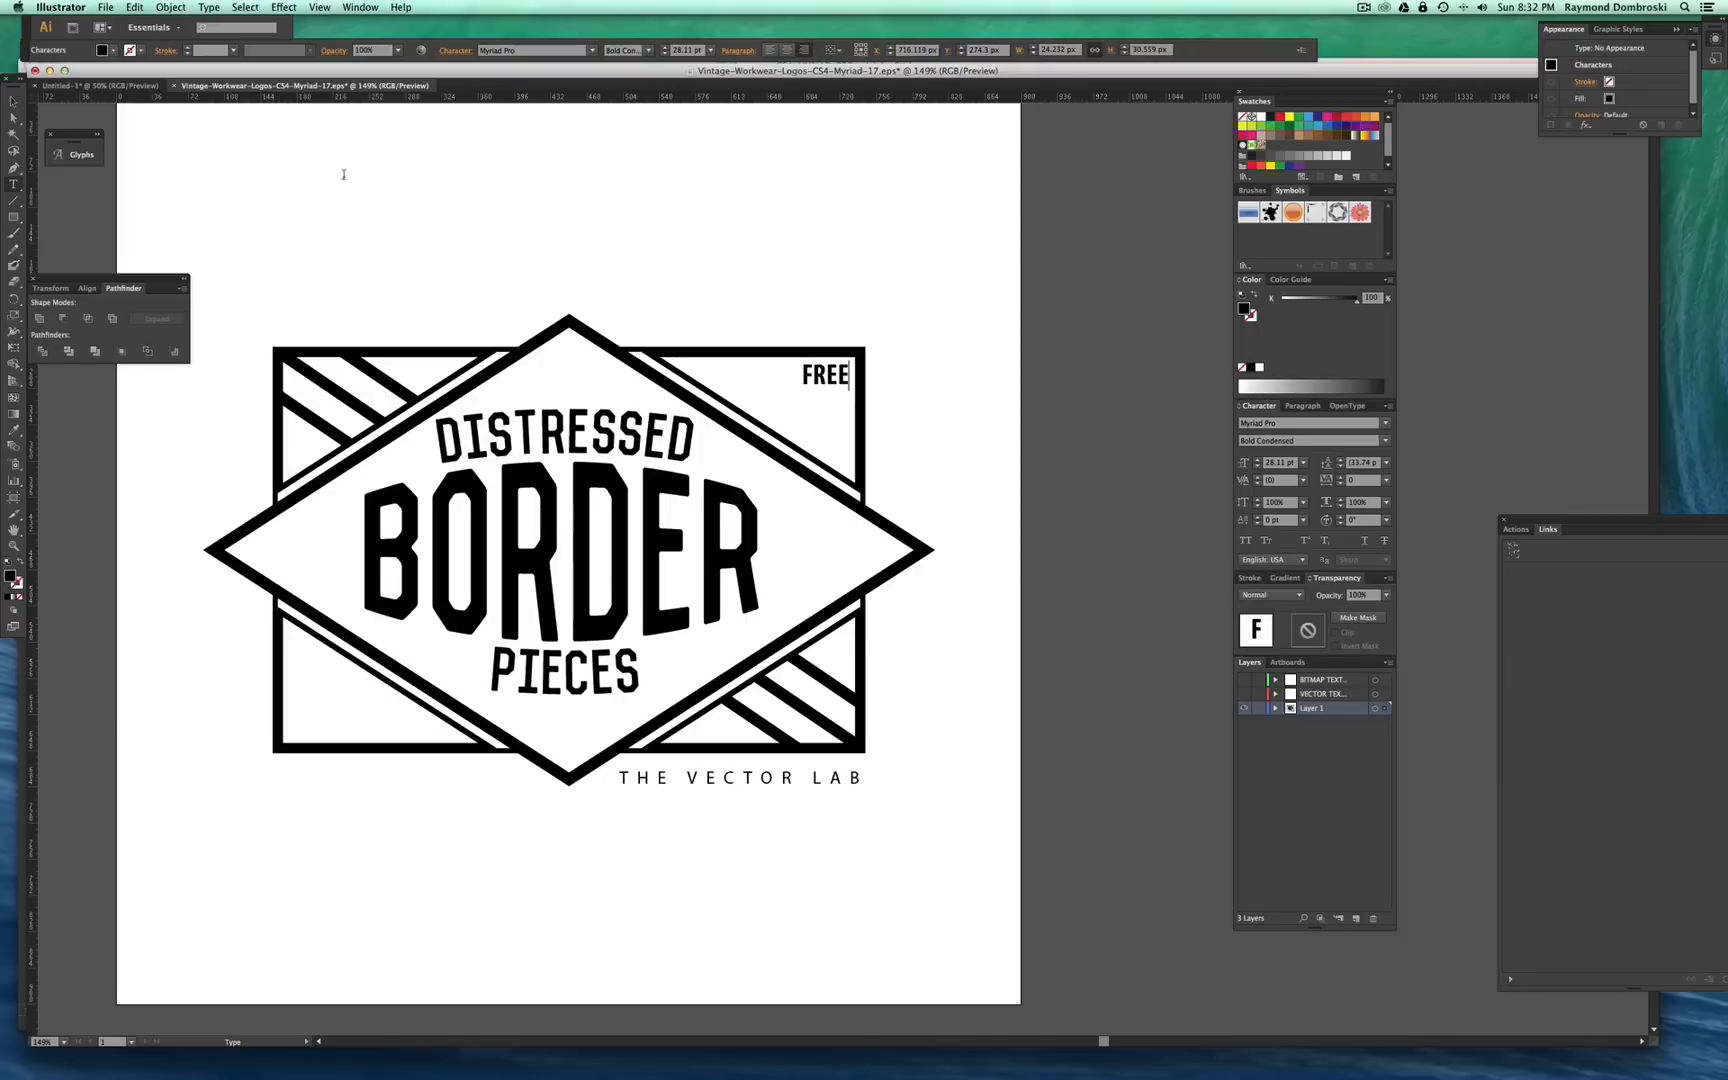
pyautogui.click(13, 101)
pyautogui.click(842, 817)
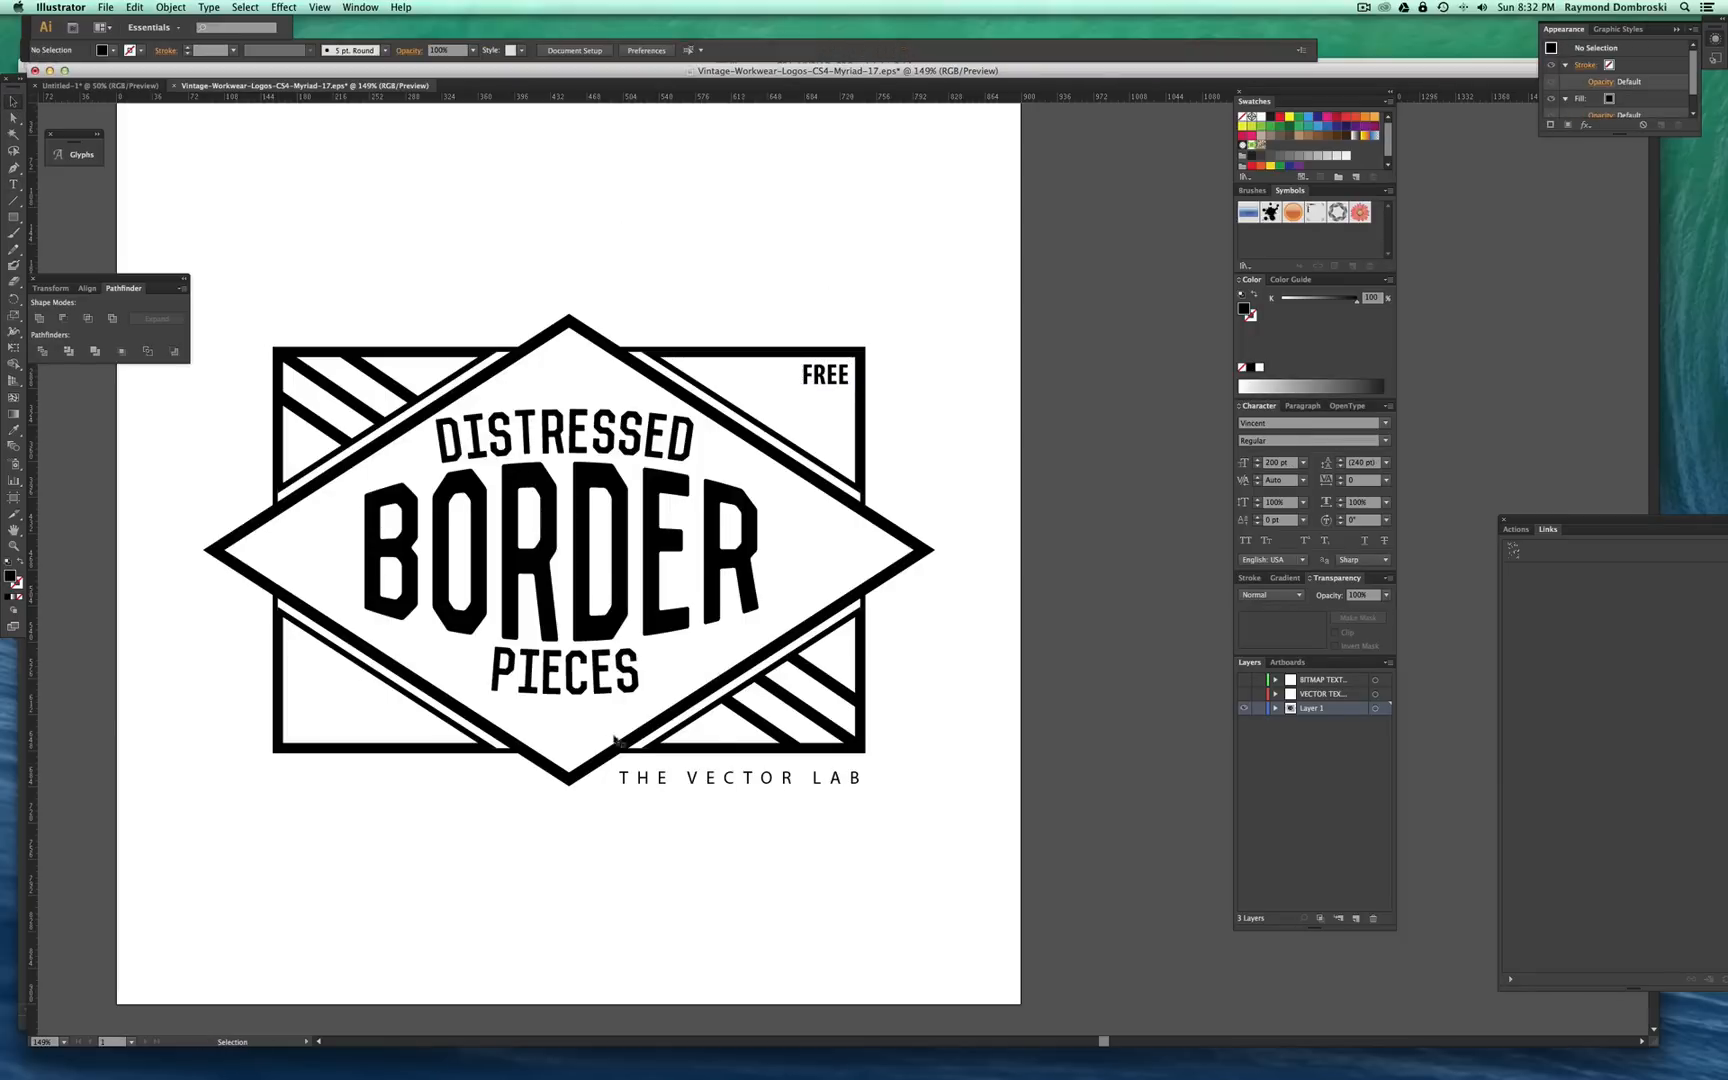
# Change the font of the THE VECTOR LAB line below the frame to Vincent
pyautogui.click(700, 783)
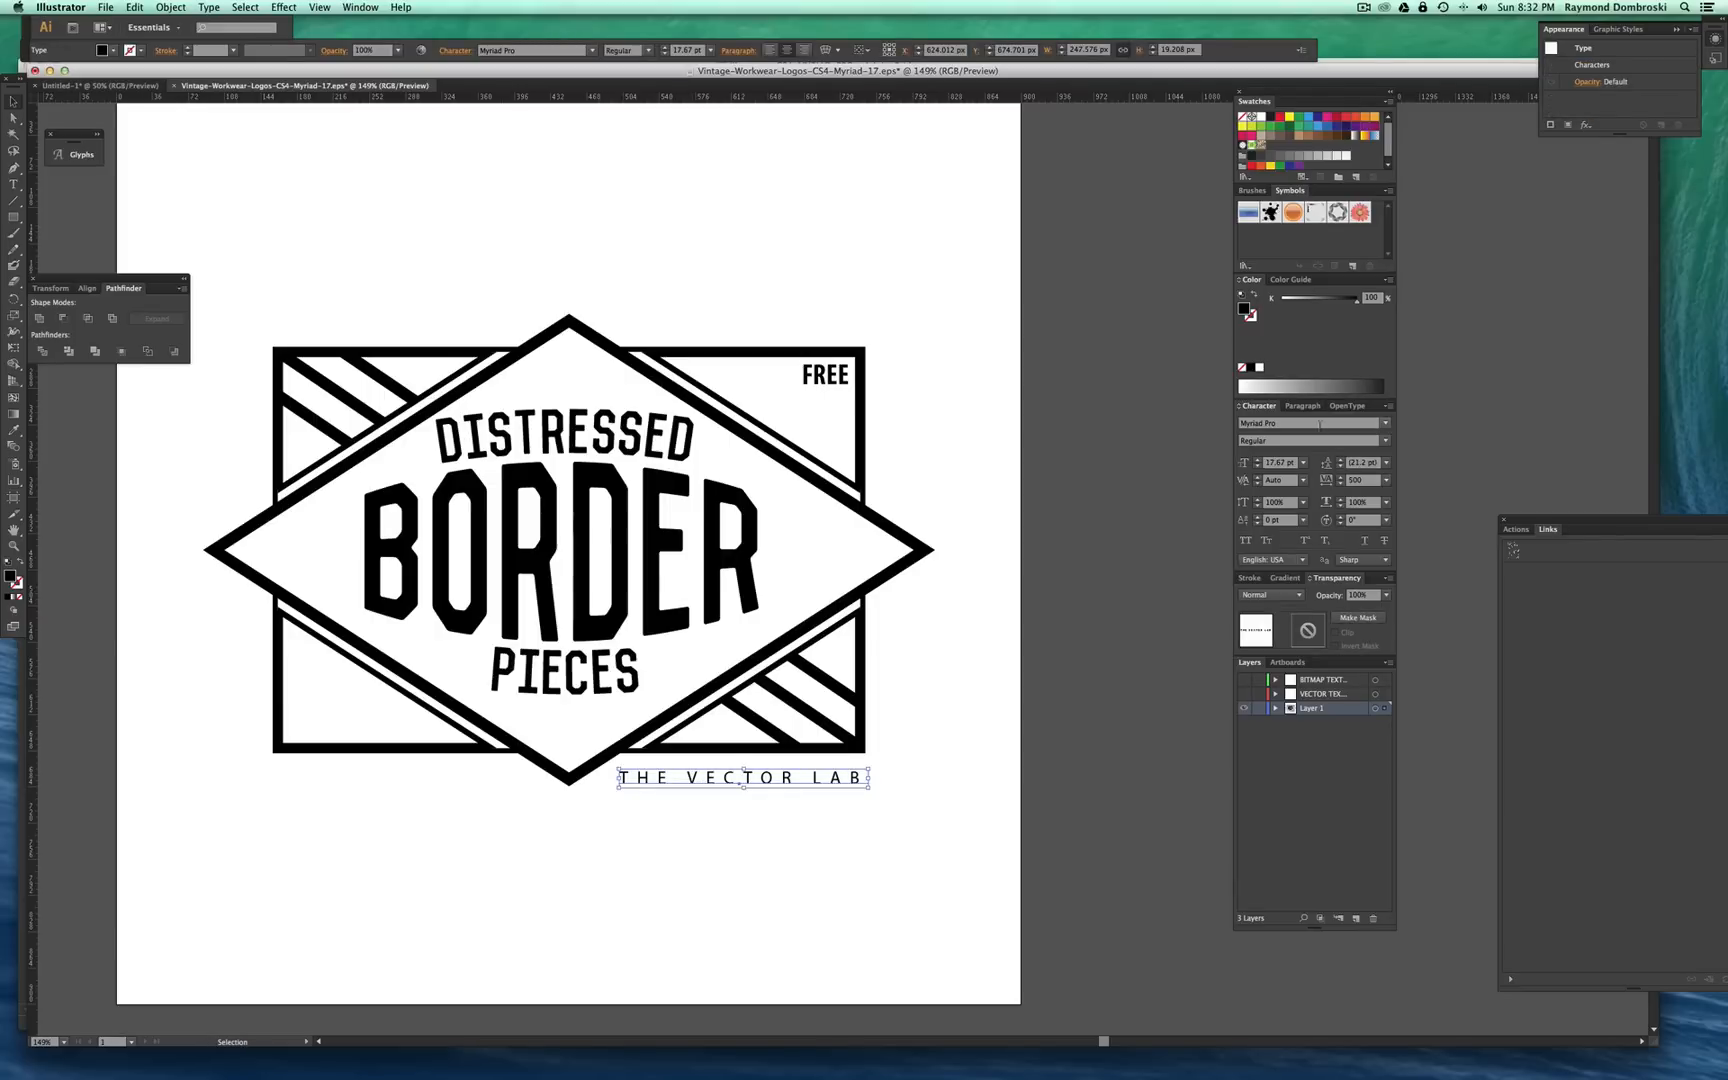
pyautogui.press('super+alt+shift+m')
pyautogui.write('Vincent')
pyautogui.press('Return')
pyautogui.click(887, 393)
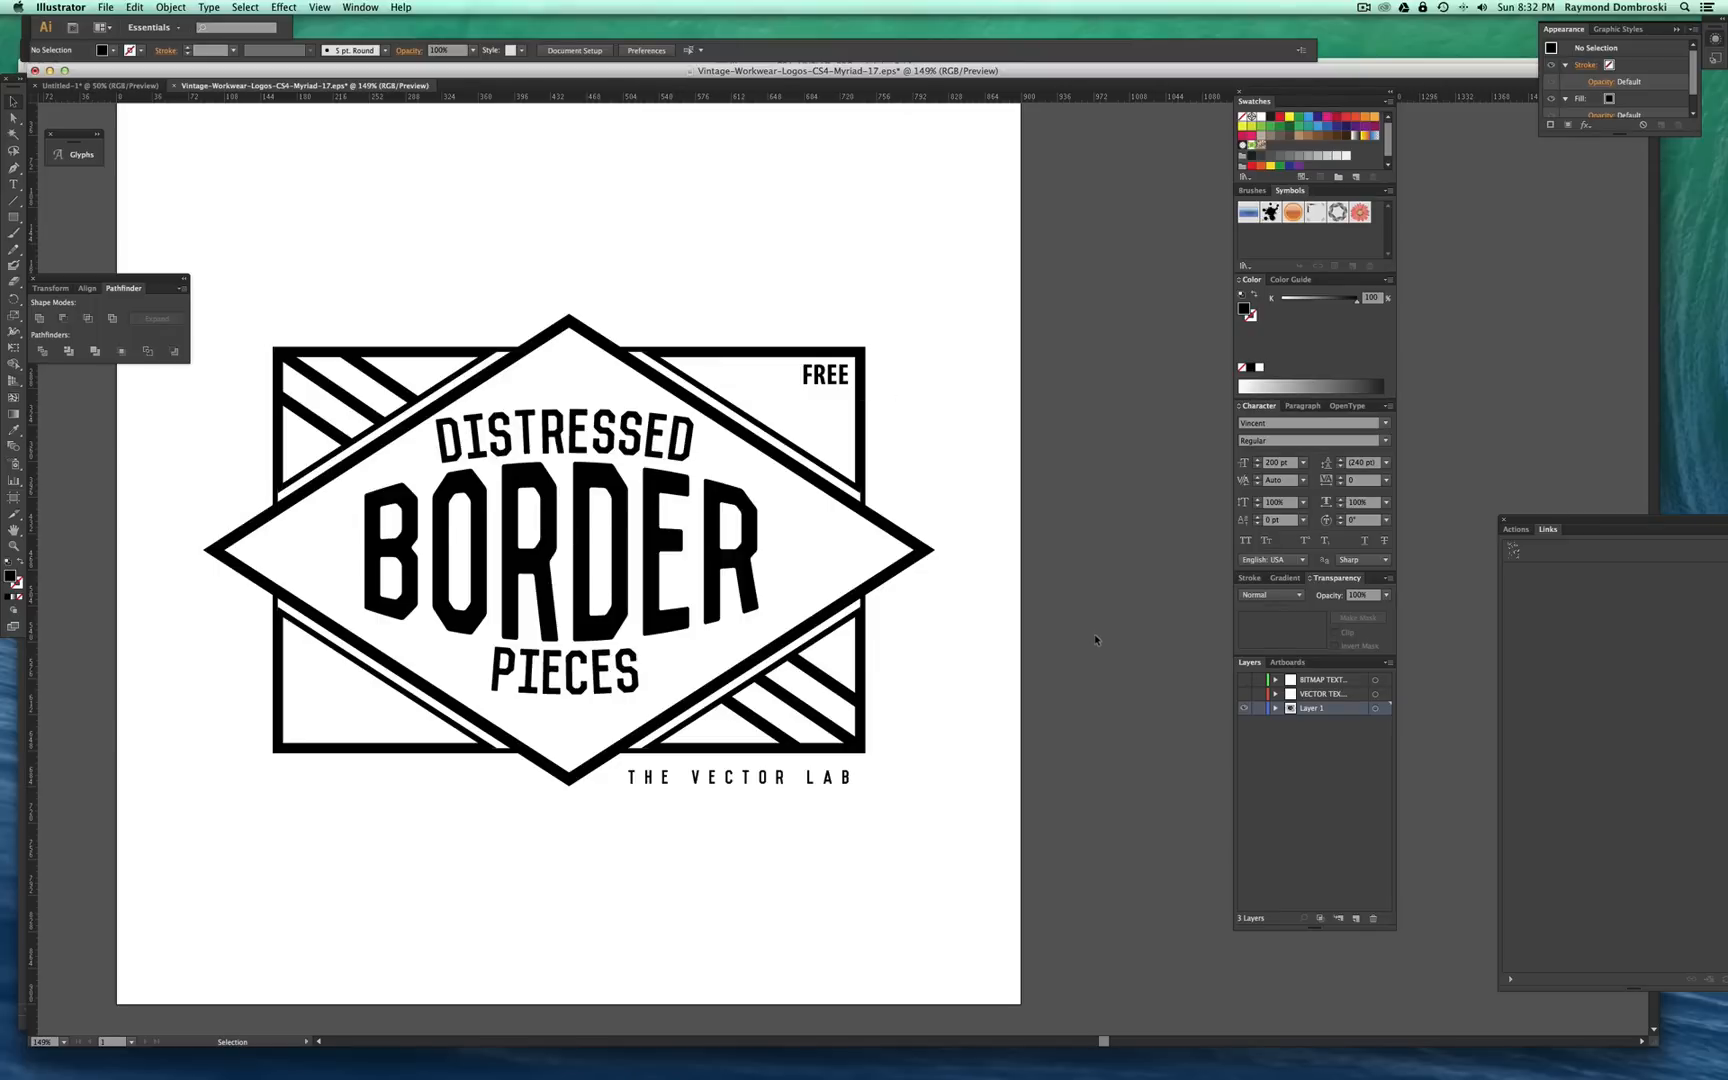
# Show the hidden vector texture and bitmap texture layers over the logo
pyautogui.click(1244, 695)
pyautogui.click(1252, 678)
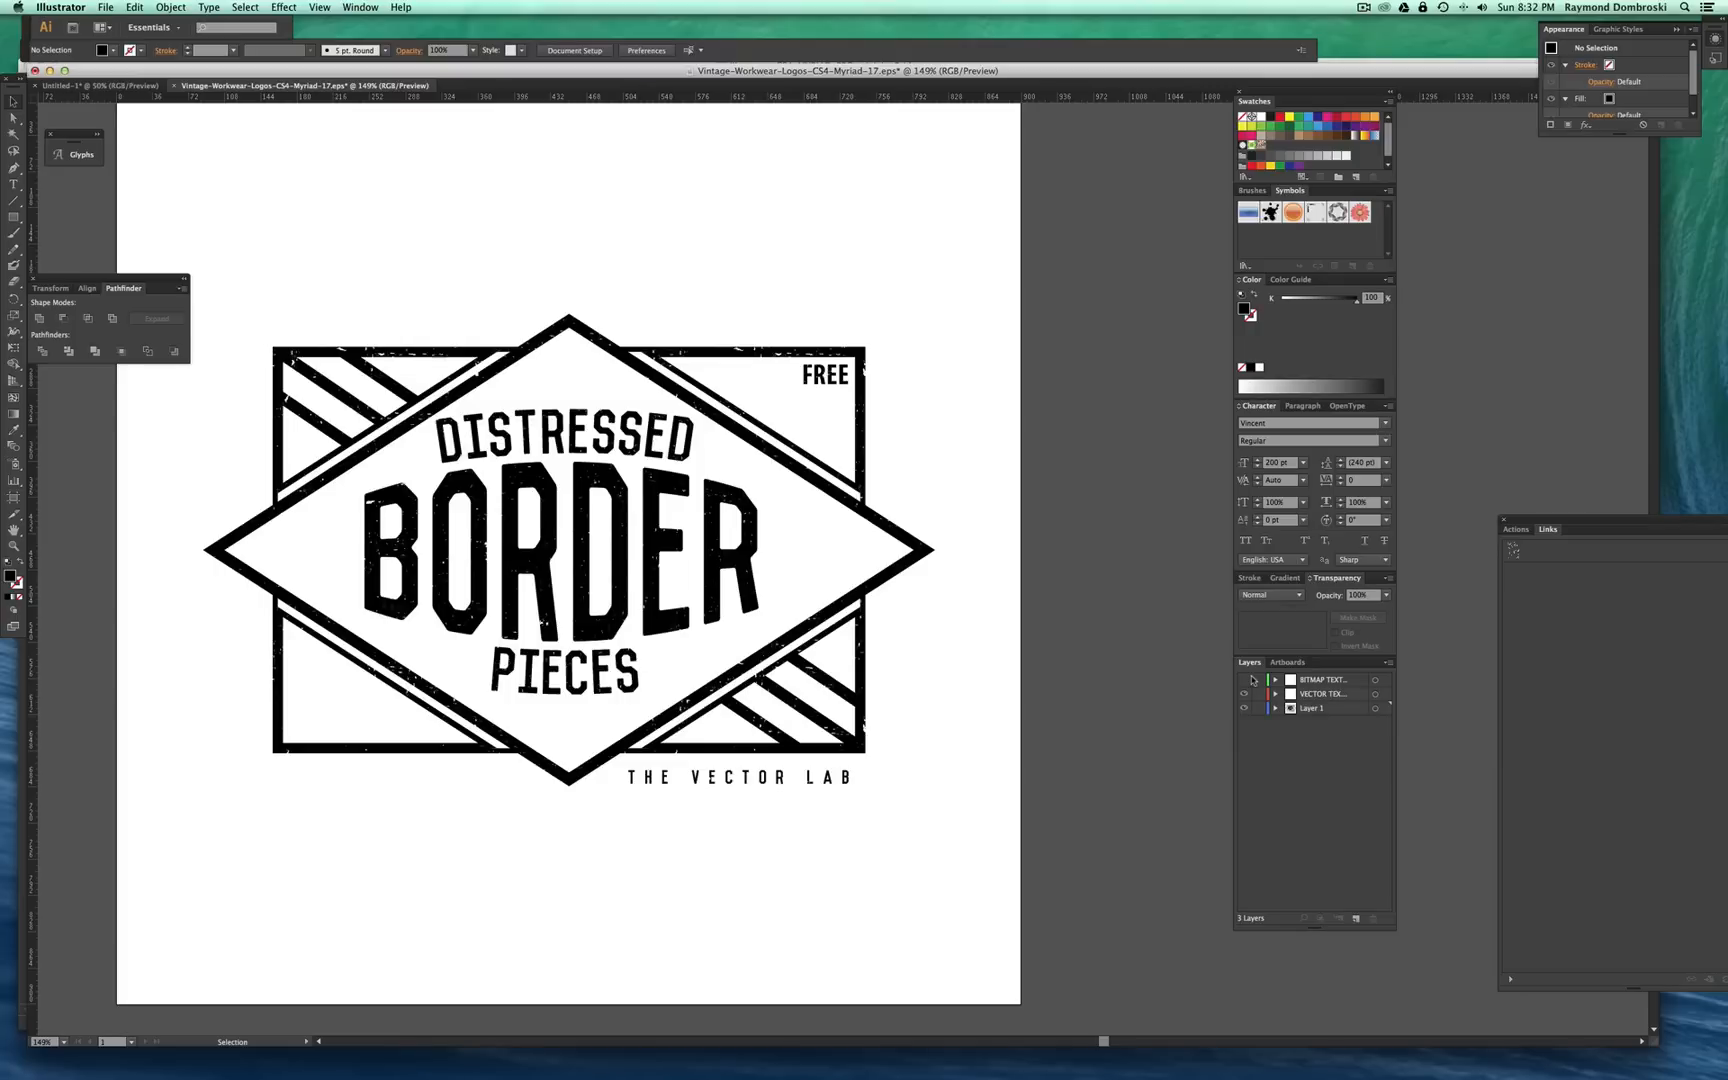
pyautogui.click(1243, 682)
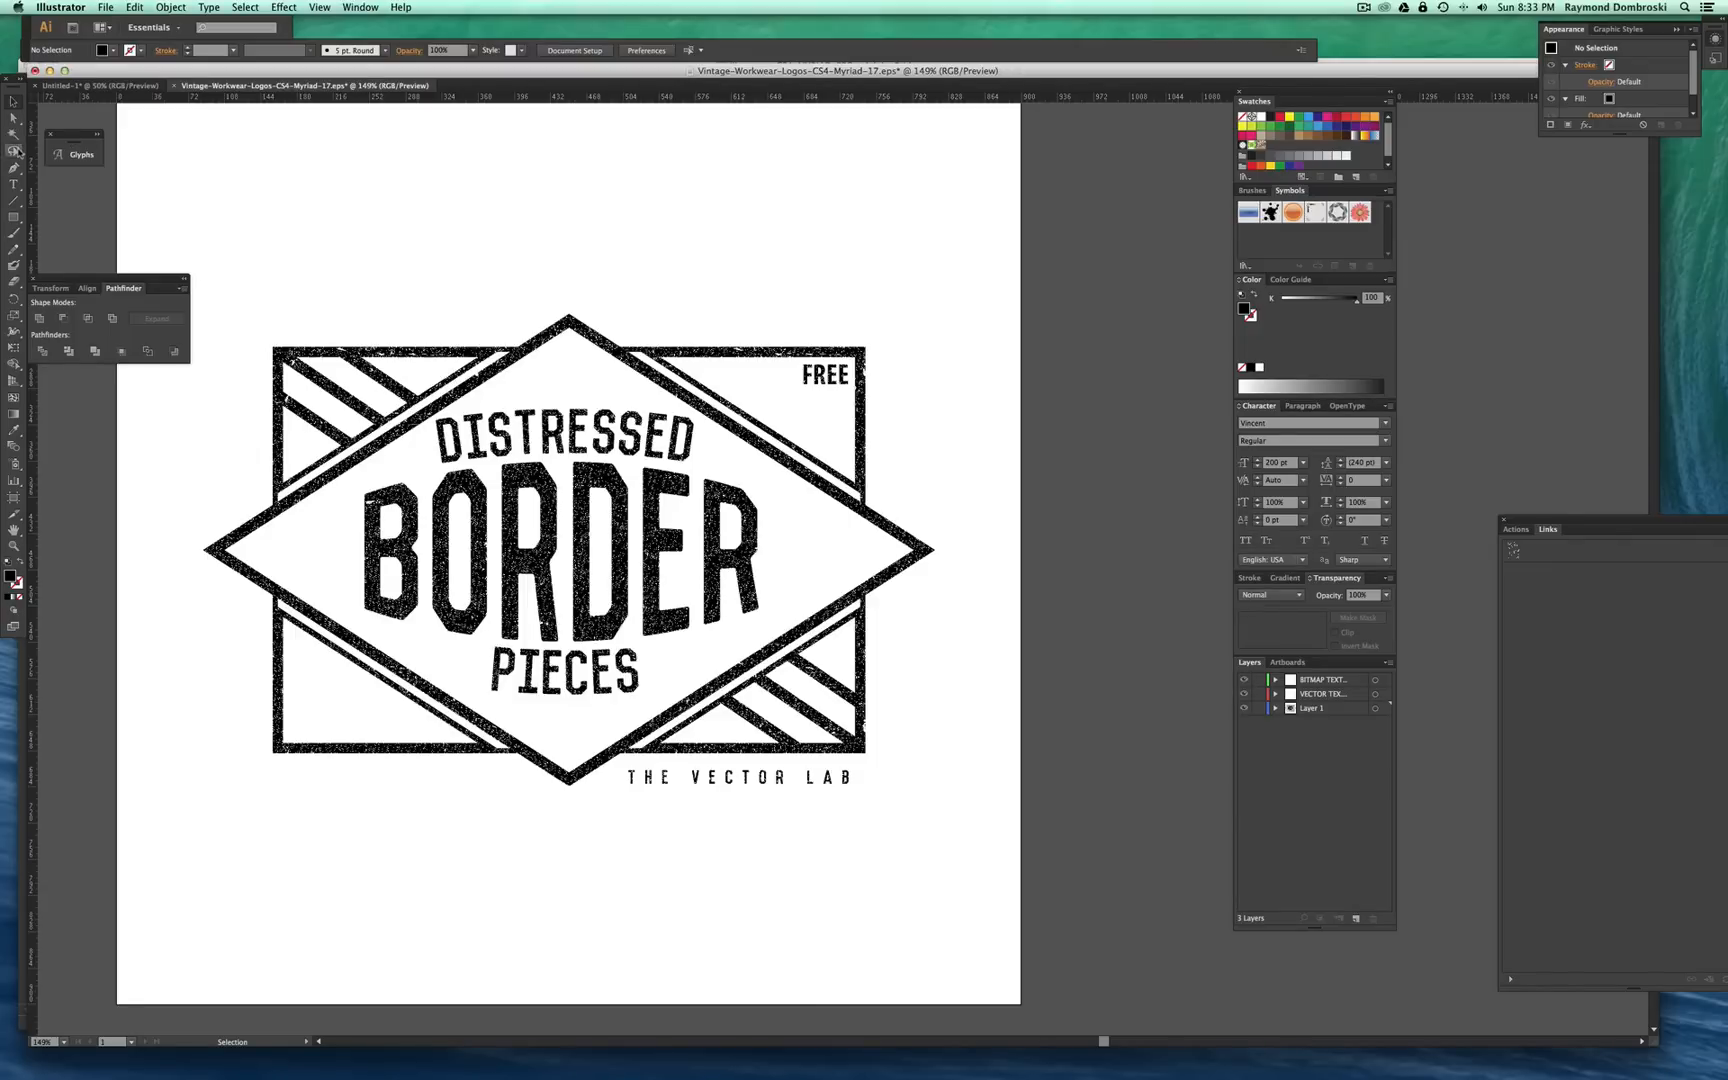
# Draw a black rectangle about 850 by 817 px over most of the artboard and send it behind the logo artwork
pyautogui.click(13, 218)
pyautogui.moveTo(156, 146); pyautogui.dragTo(1011, 967)
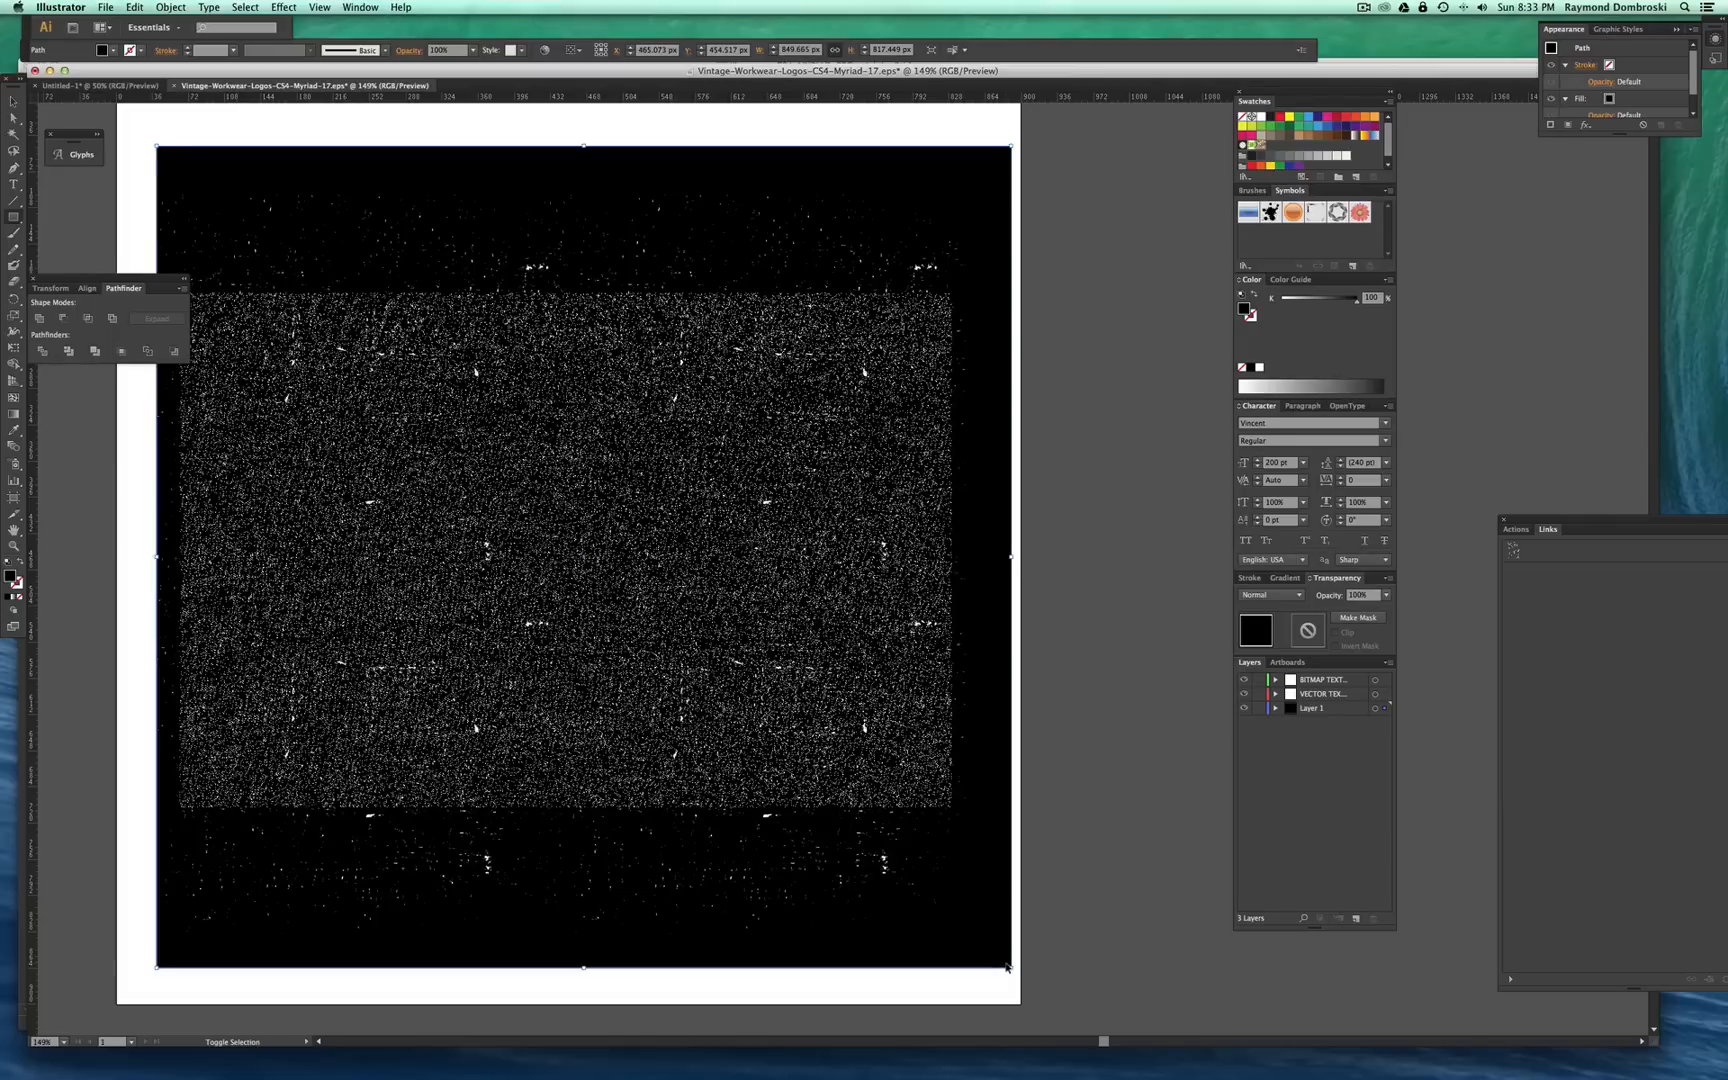
pyautogui.press('super+shift+bracketleft')
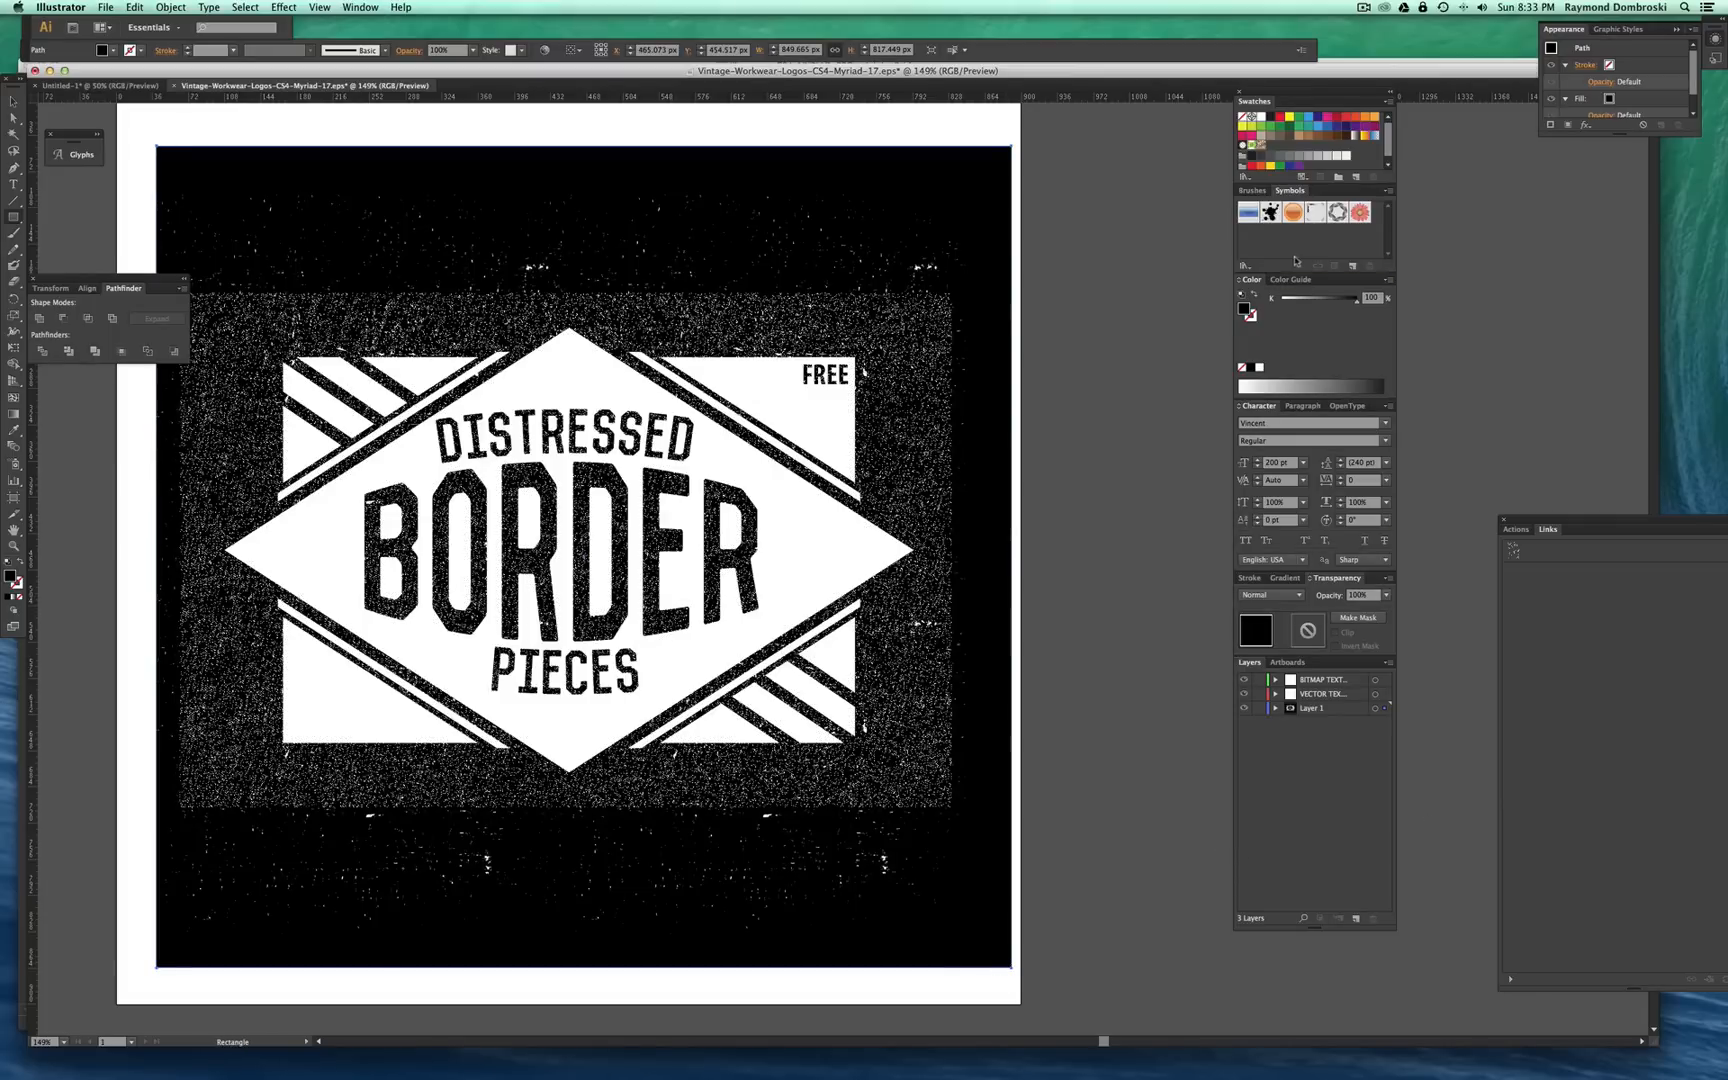
# Fill the background rectangle with the blue swatch (27AAE1) and recolor the bitmap texture with the same blue using the Eyedropper
pyautogui.click(1317, 128)
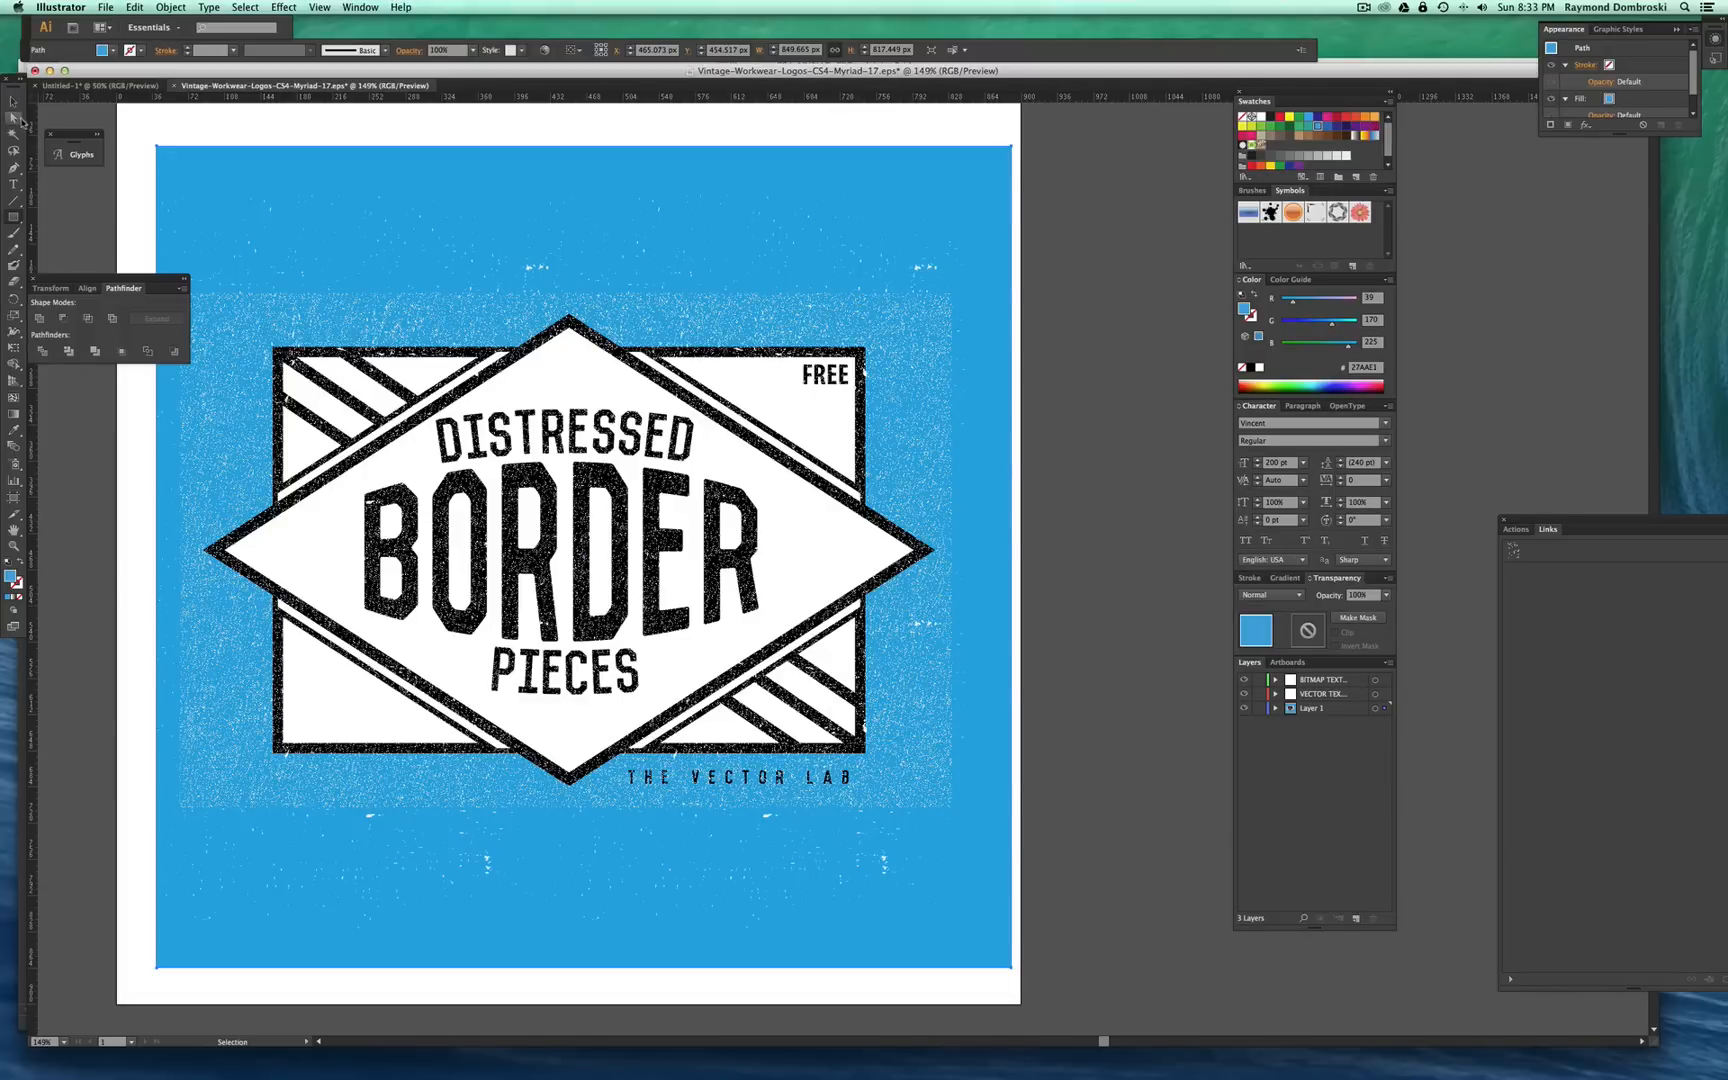
pyautogui.press('a')
pyautogui.click(928, 359)
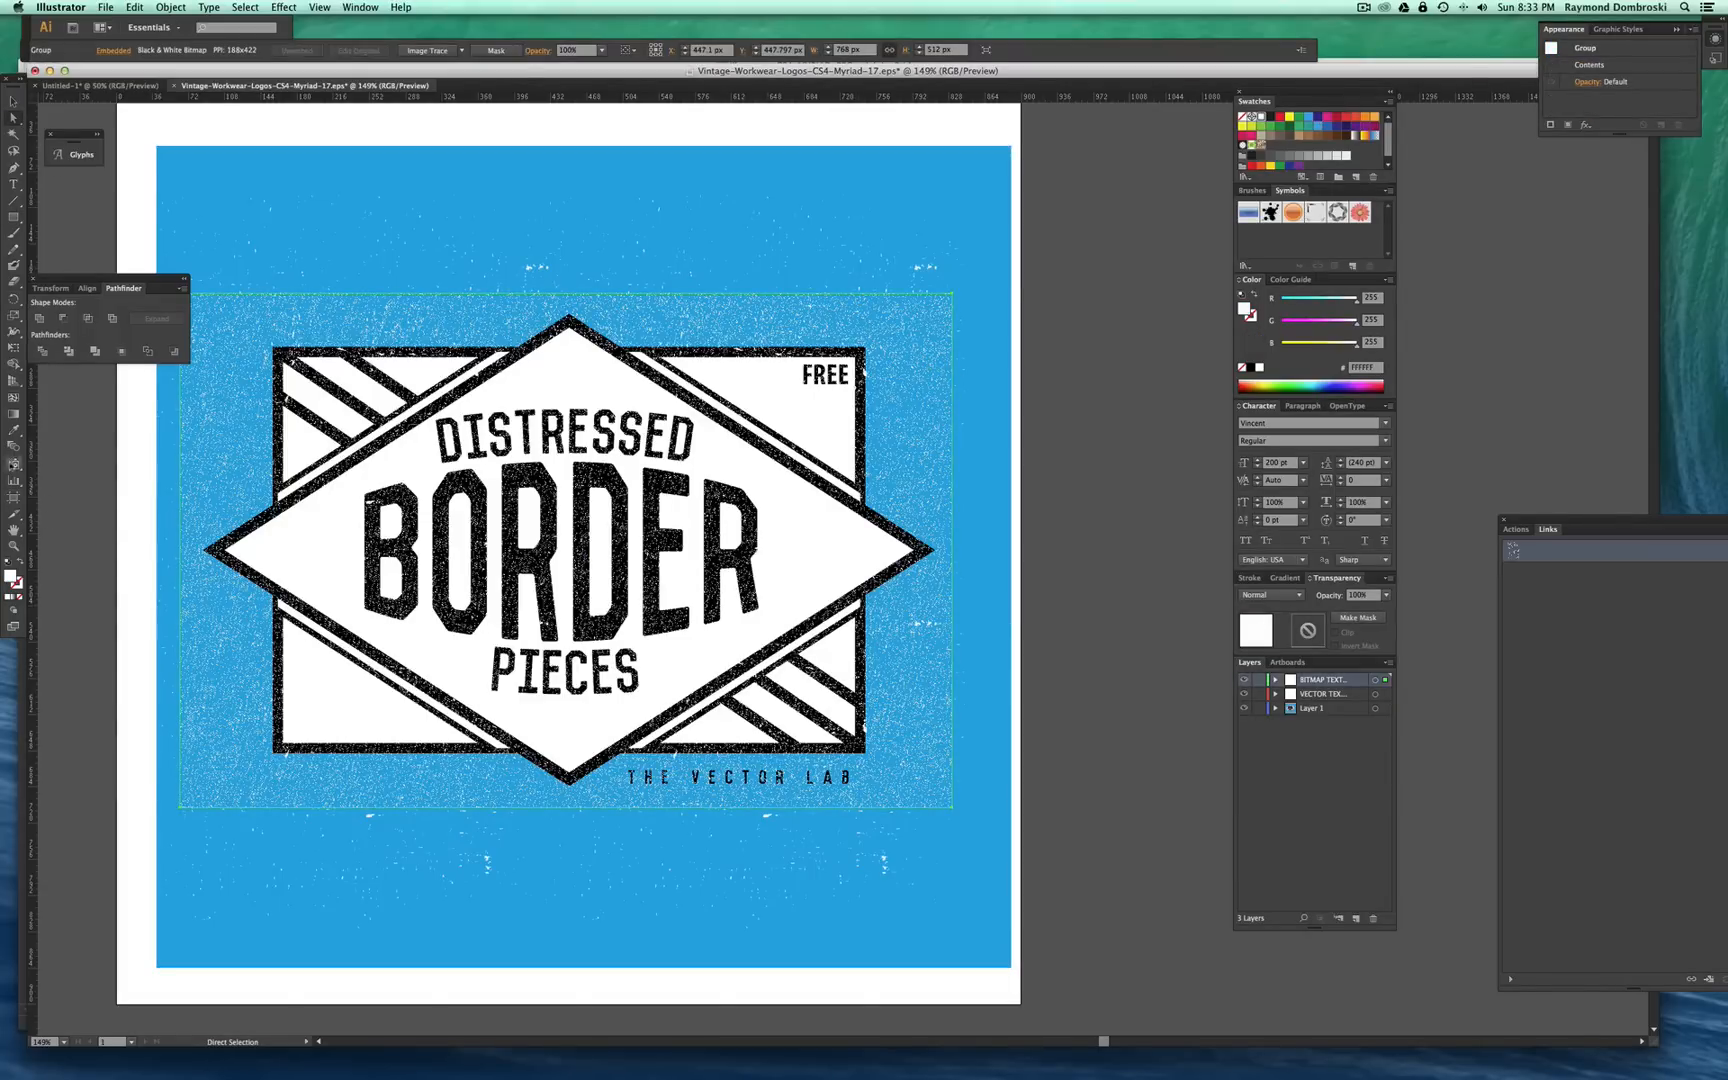
pyautogui.click(13, 430)
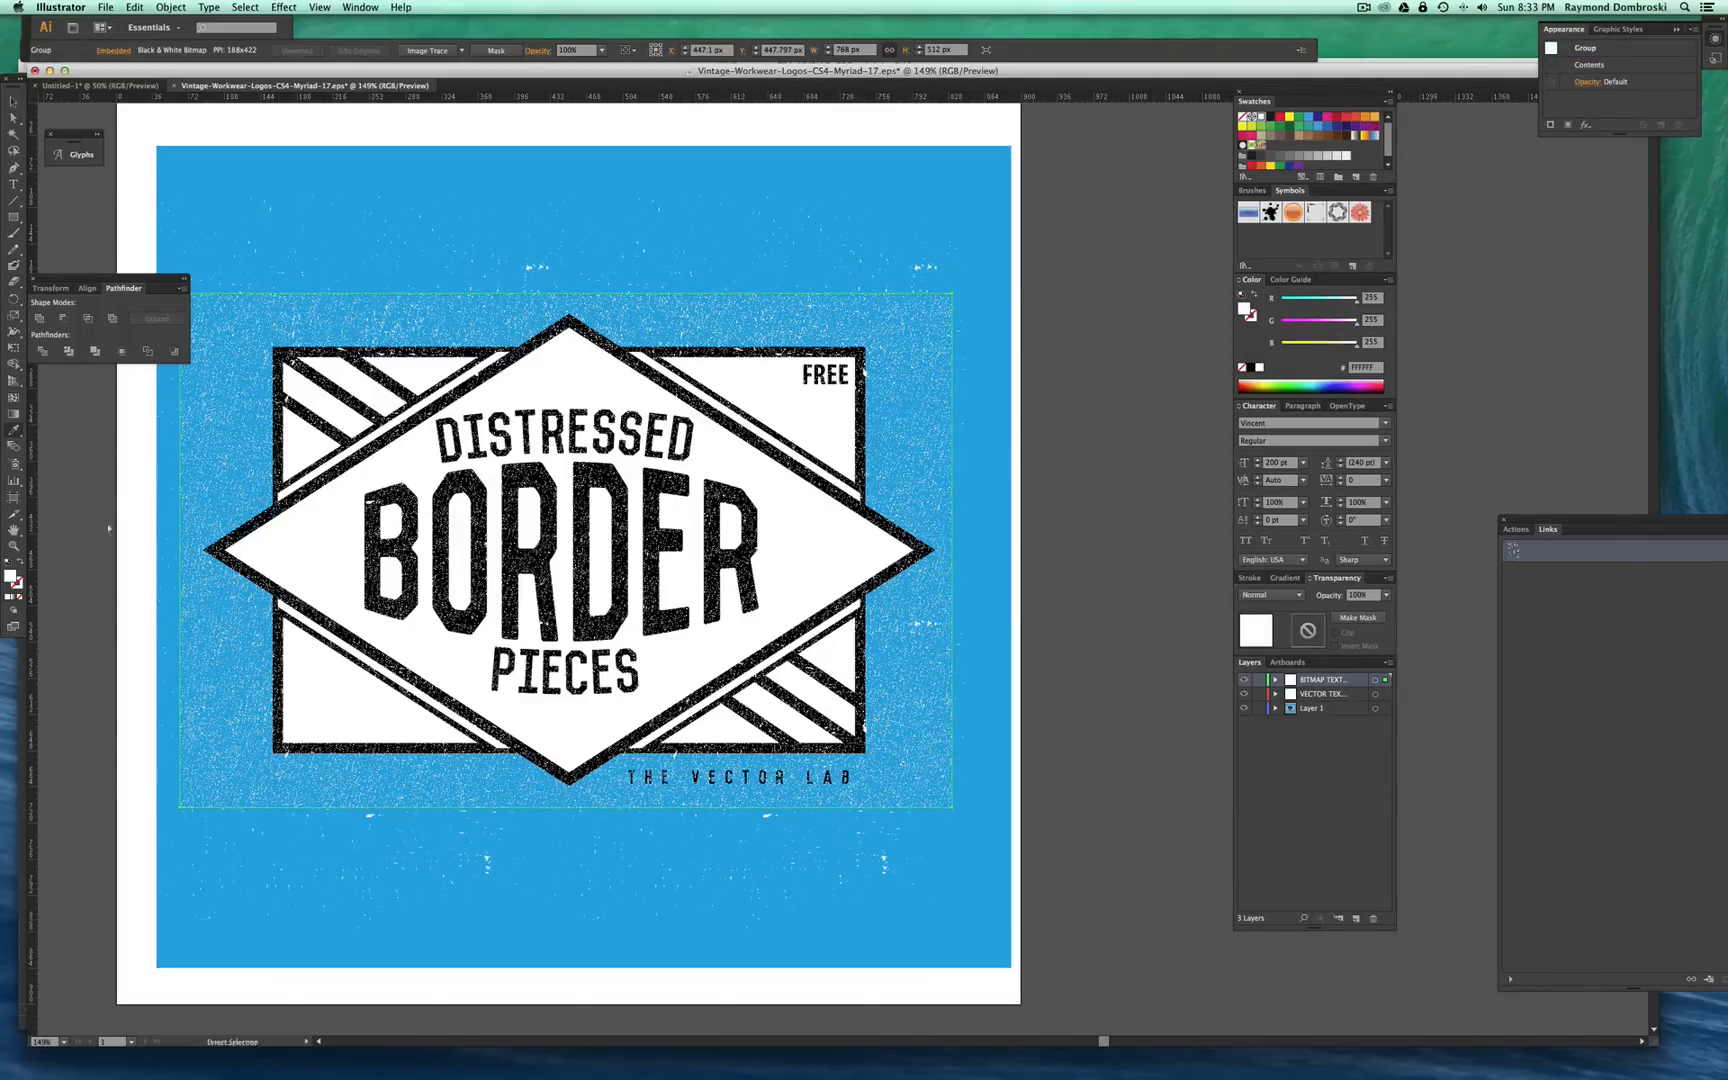
pyautogui.click(643, 961)
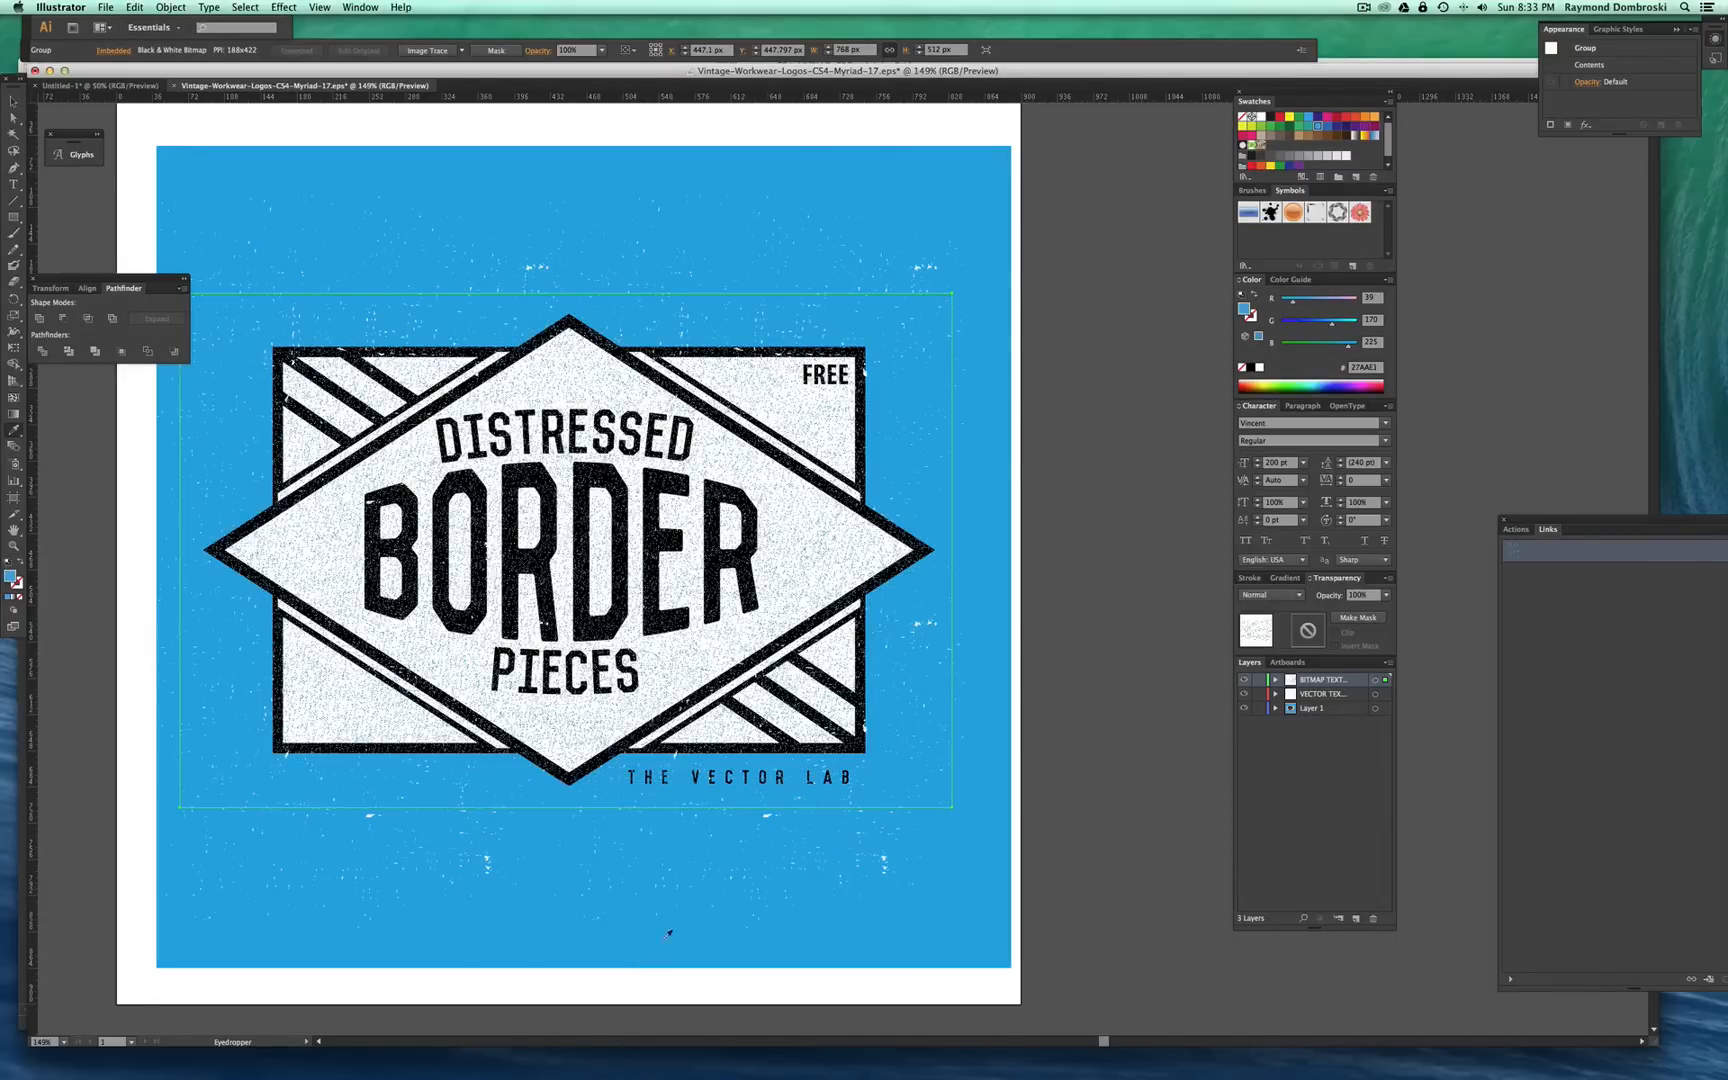
pyautogui.press('super+shift+a')
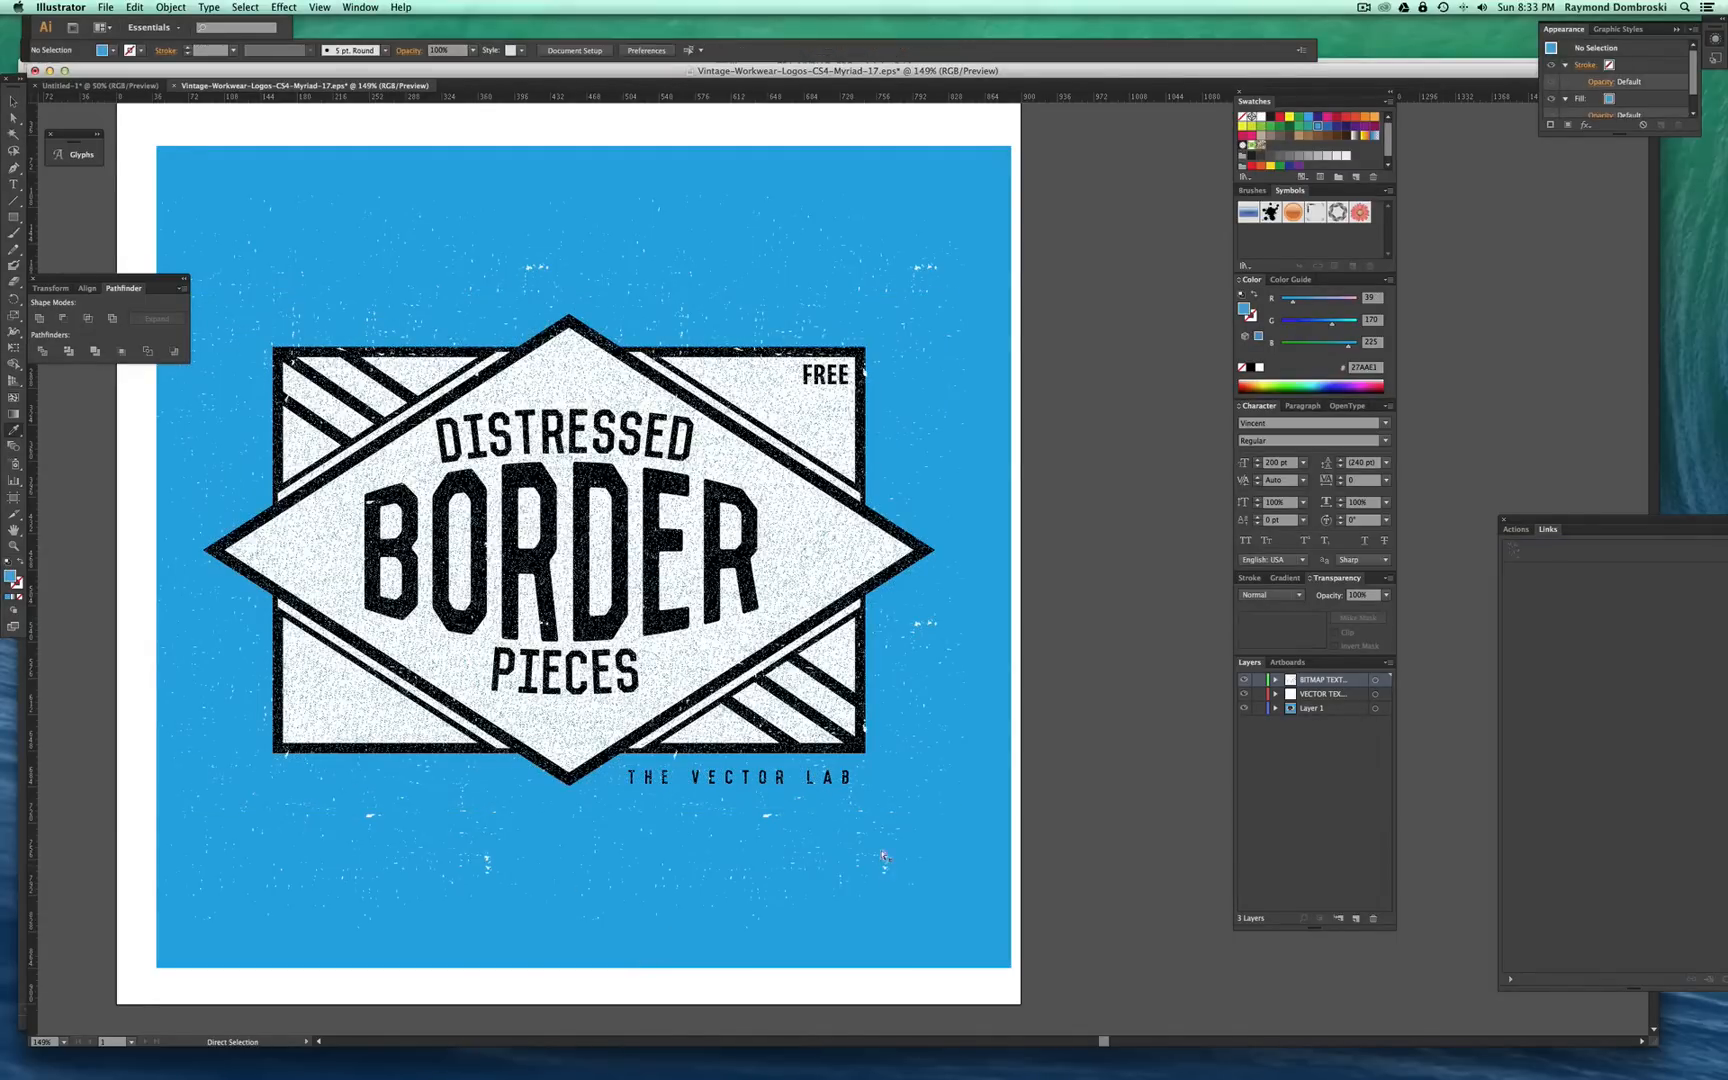
# Recolor the vector texture group over the logo with the blue sampled from the background rectangle
pyautogui.press('v')
pyautogui.click(527, 268)
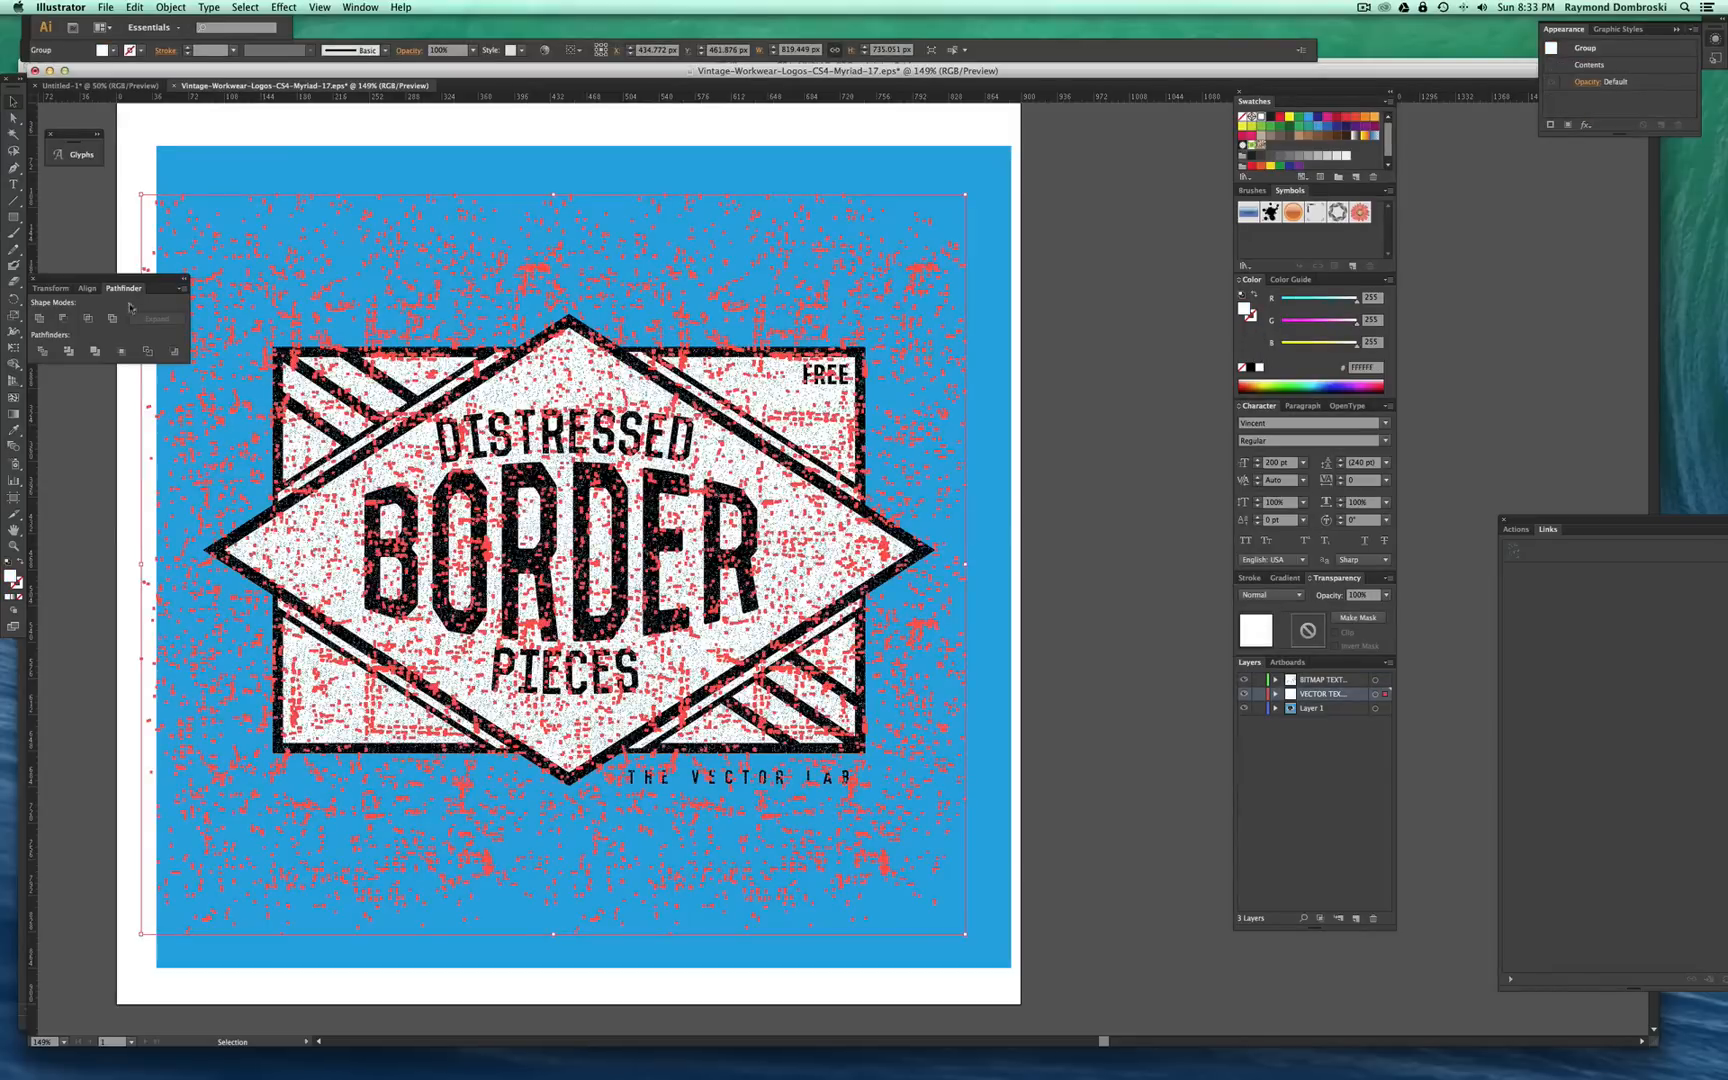
pyautogui.click(14, 429)
pyautogui.click(393, 153)
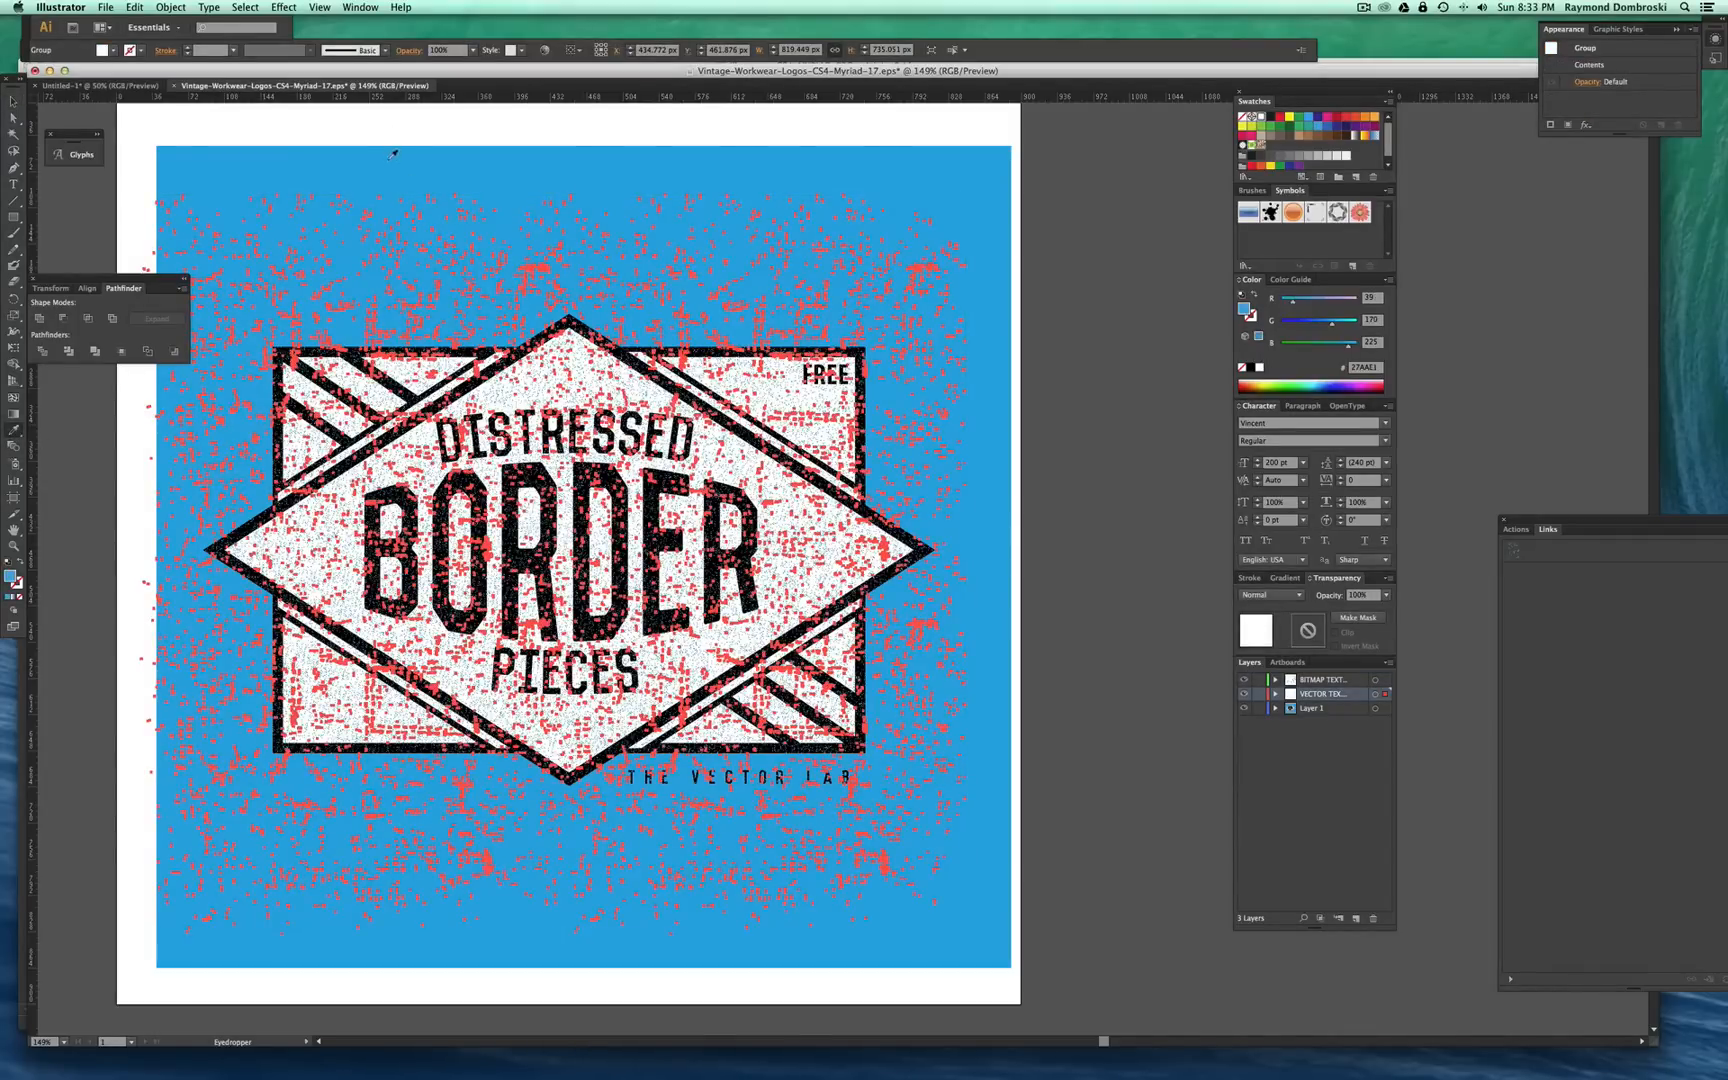
pyautogui.press('super+shift+a')
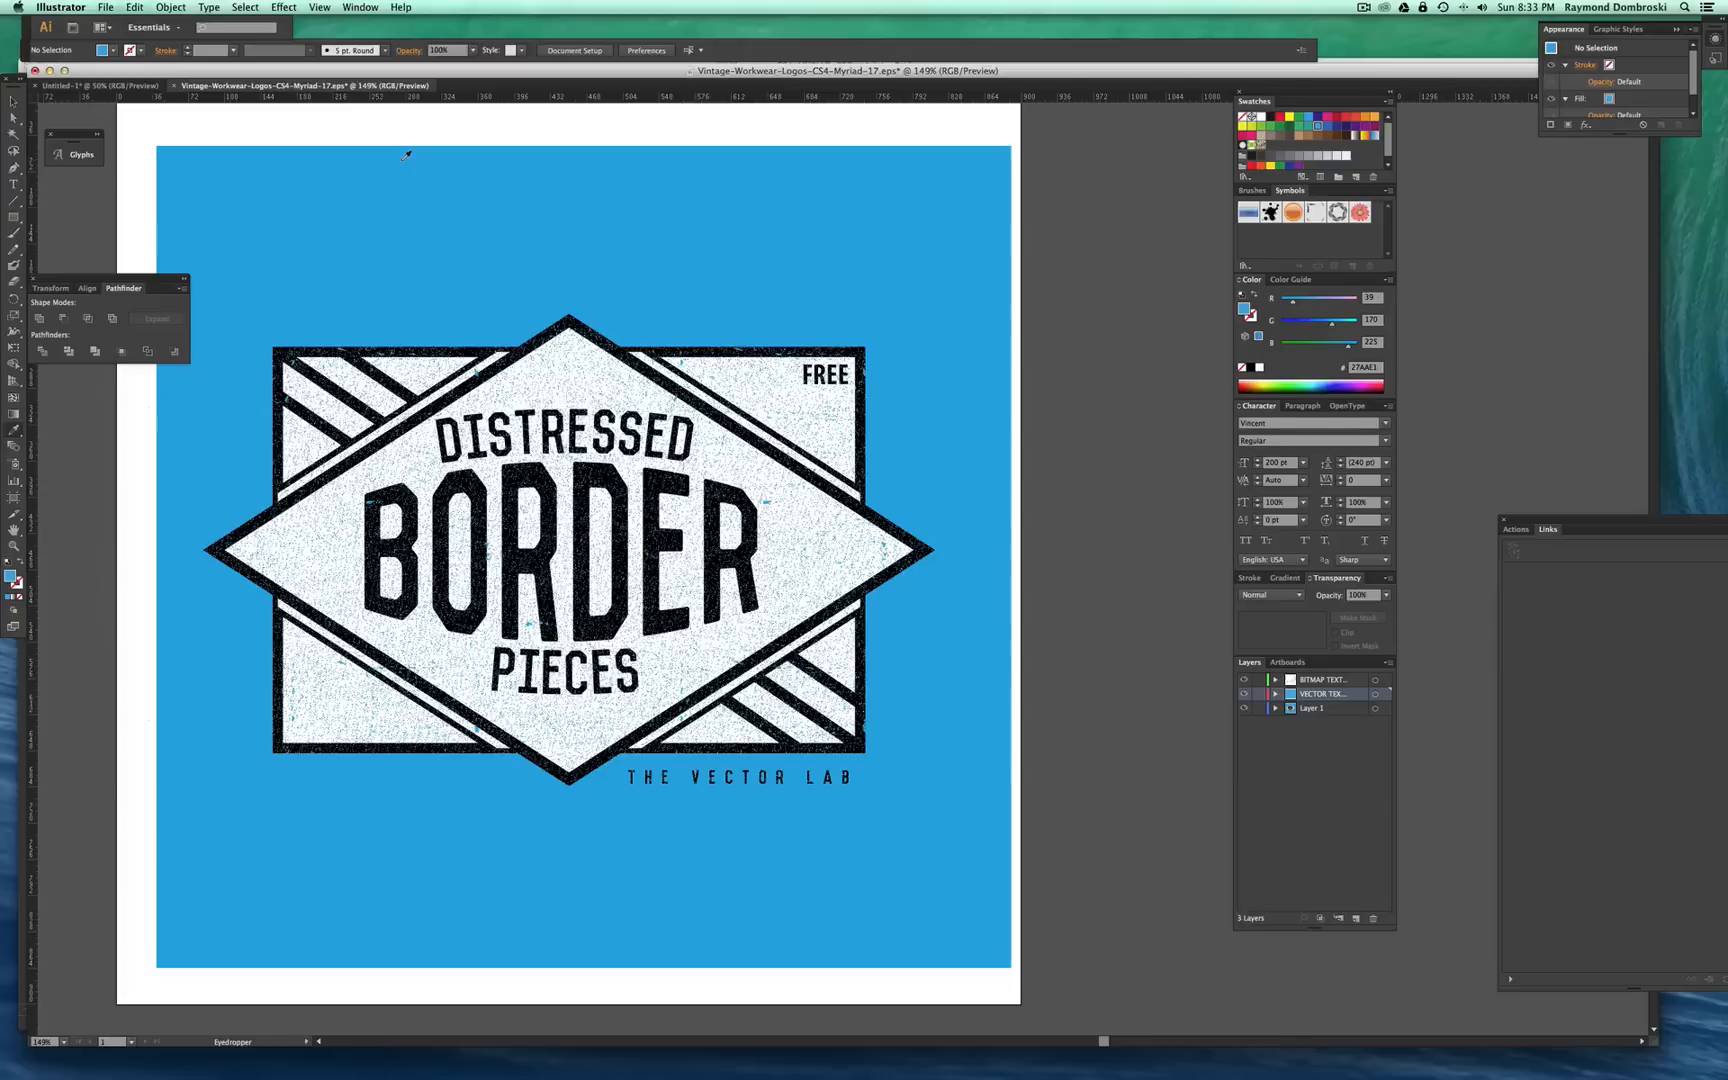
# Copy the whole logo artwork with its textures and background, and paste it into the Untitled-1 document
pyautogui.click(13, 102)
pyautogui.moveTo(234, 125); pyautogui.dragTo(856, 800)
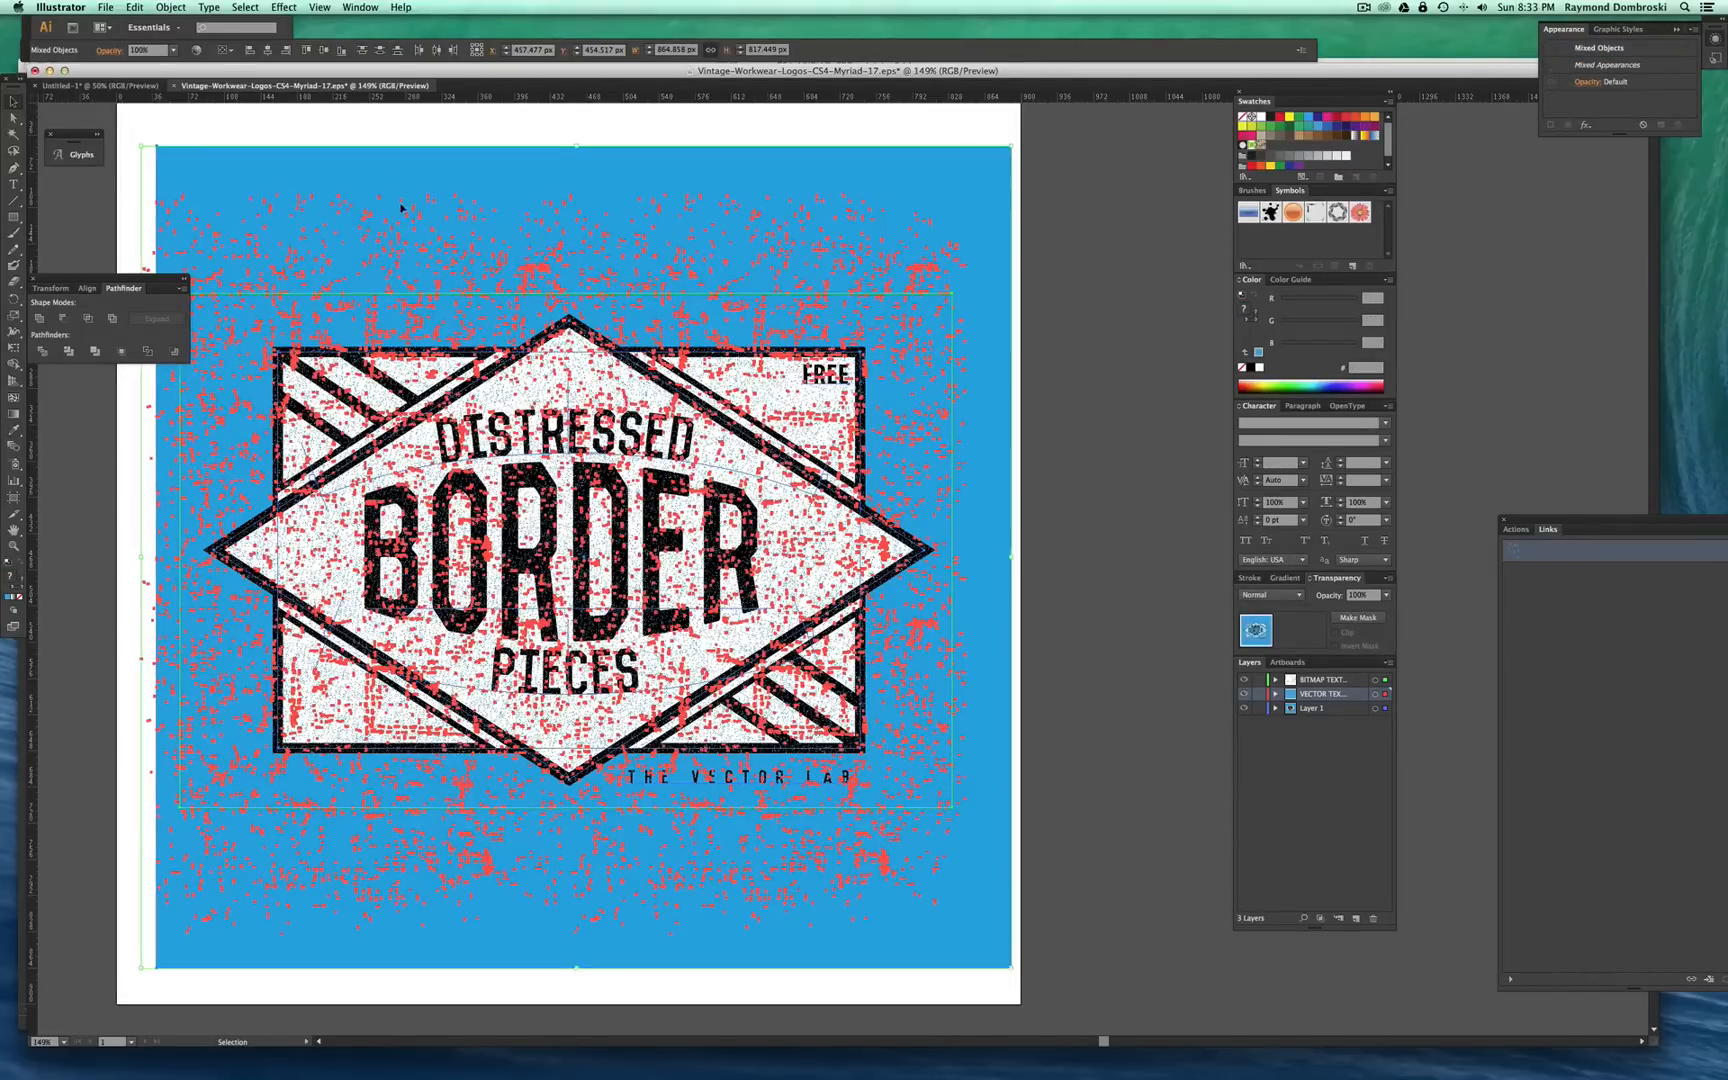
pyautogui.click(76, 87)
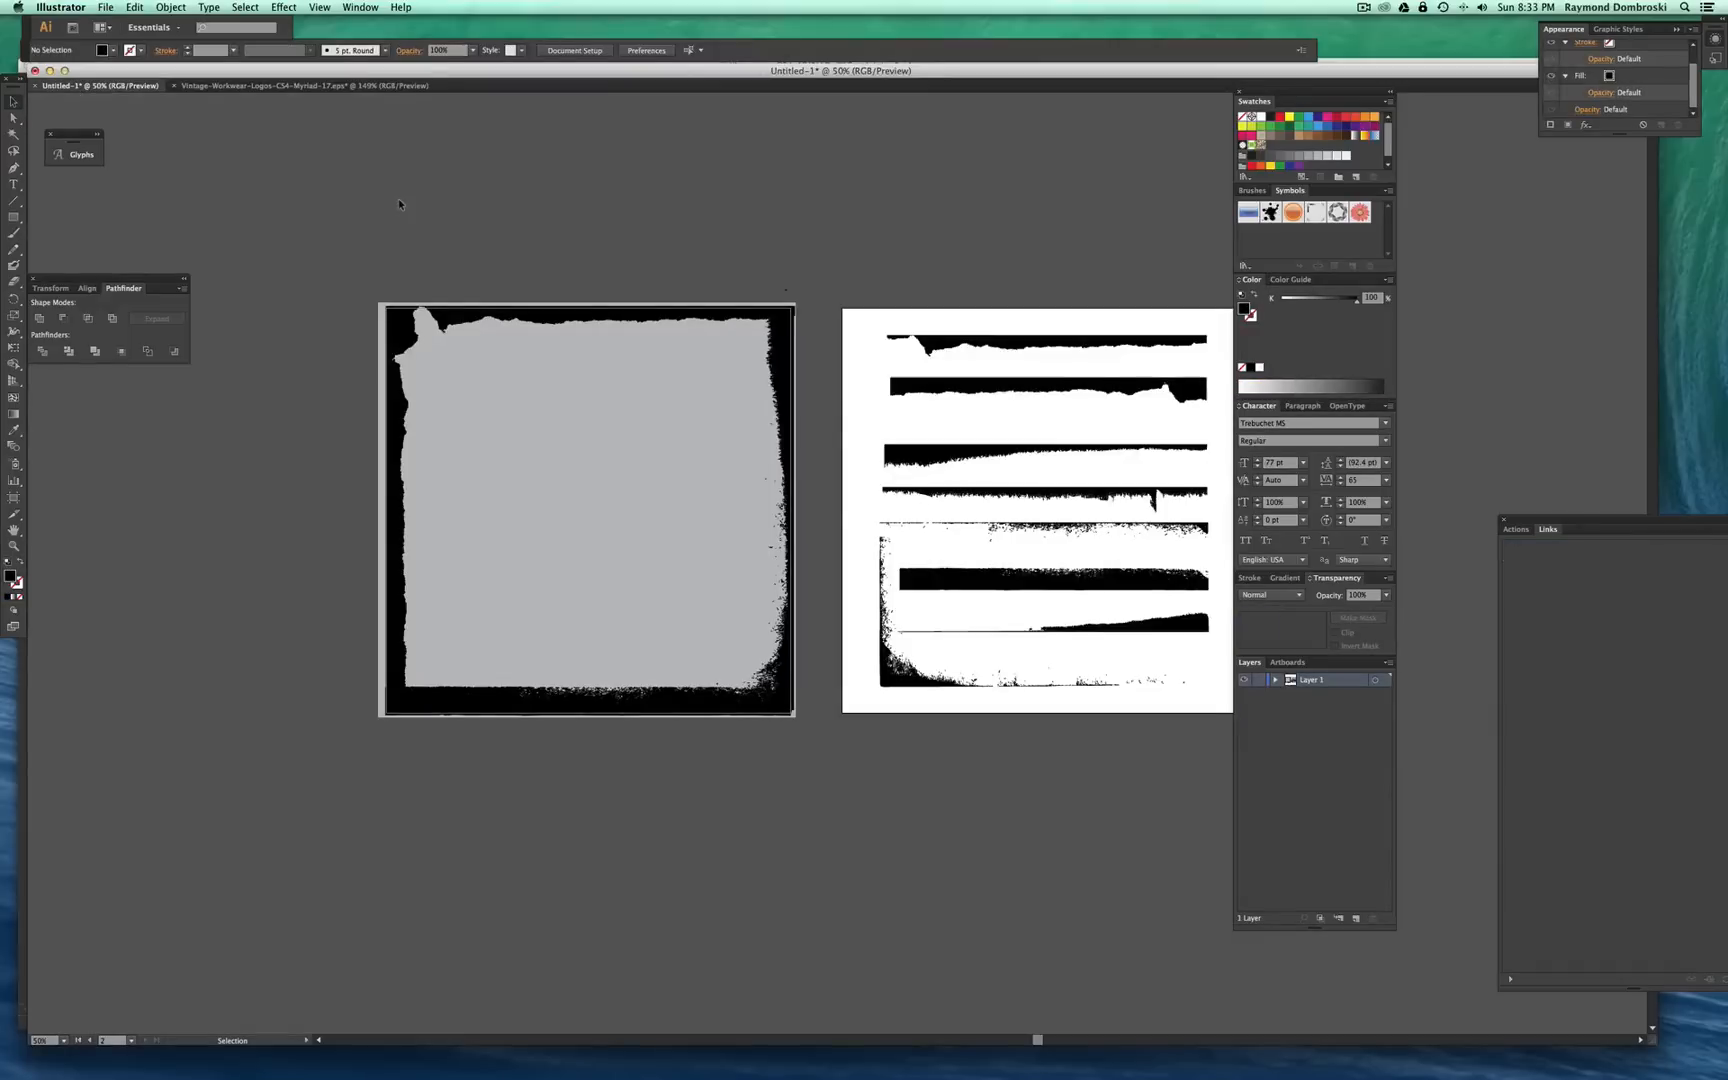
pyautogui.press('a')
pyautogui.press('super+v')
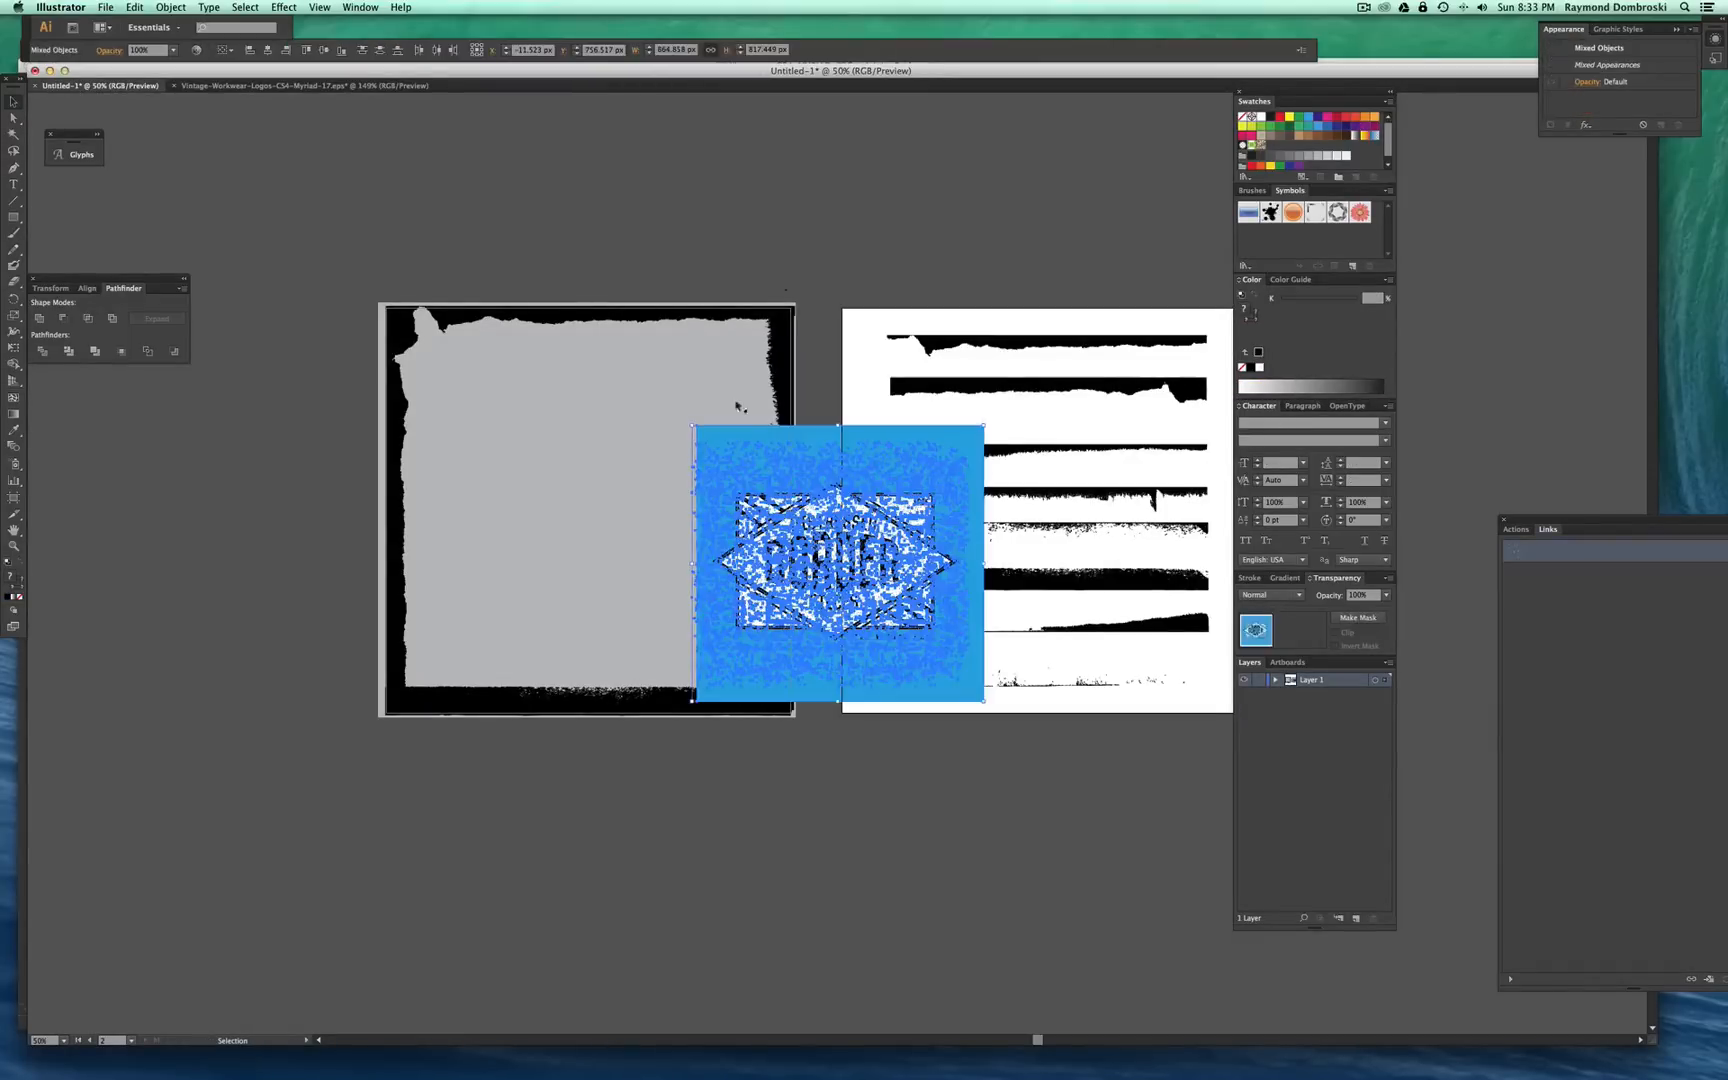
# Move the pasted artwork inside the distressed border and enlarge it to nearly fill the framed area
pyautogui.moveTo(915, 498); pyautogui.dragTo(685, 528)
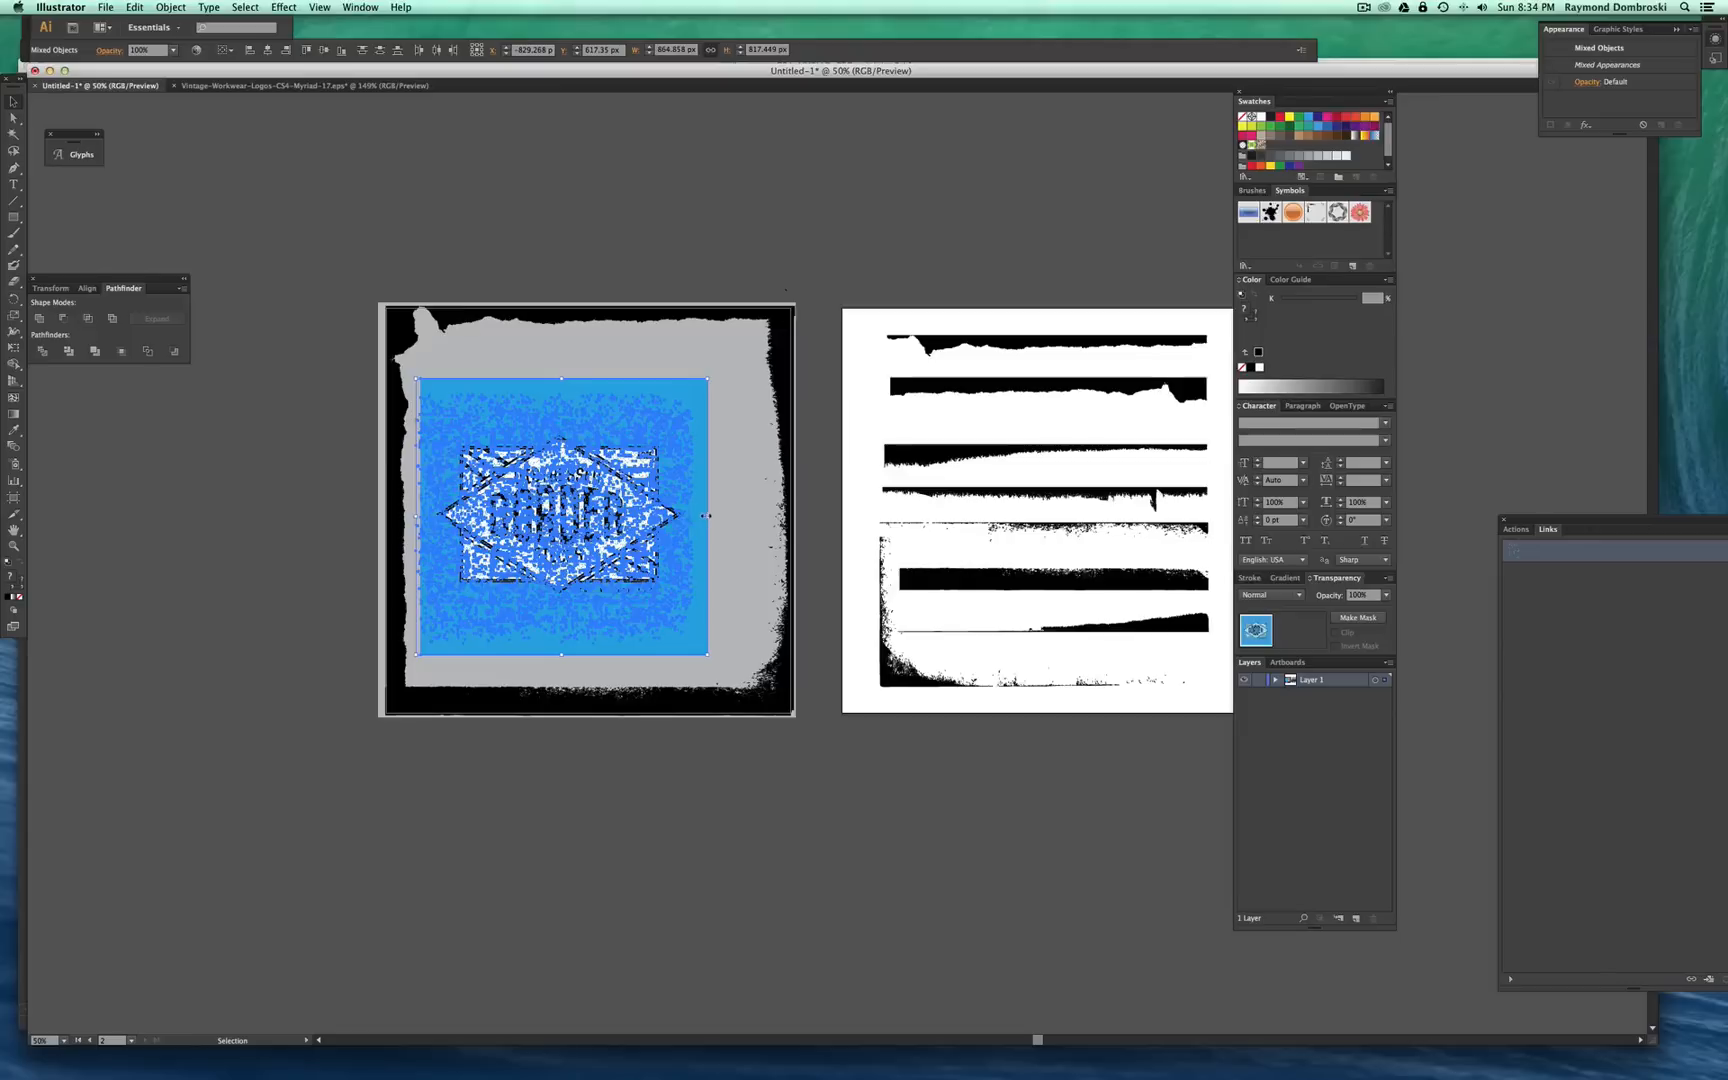
pyautogui.moveTo(706, 515); pyautogui.dragTo(768, 506)
pyautogui.press('super+shift+a')
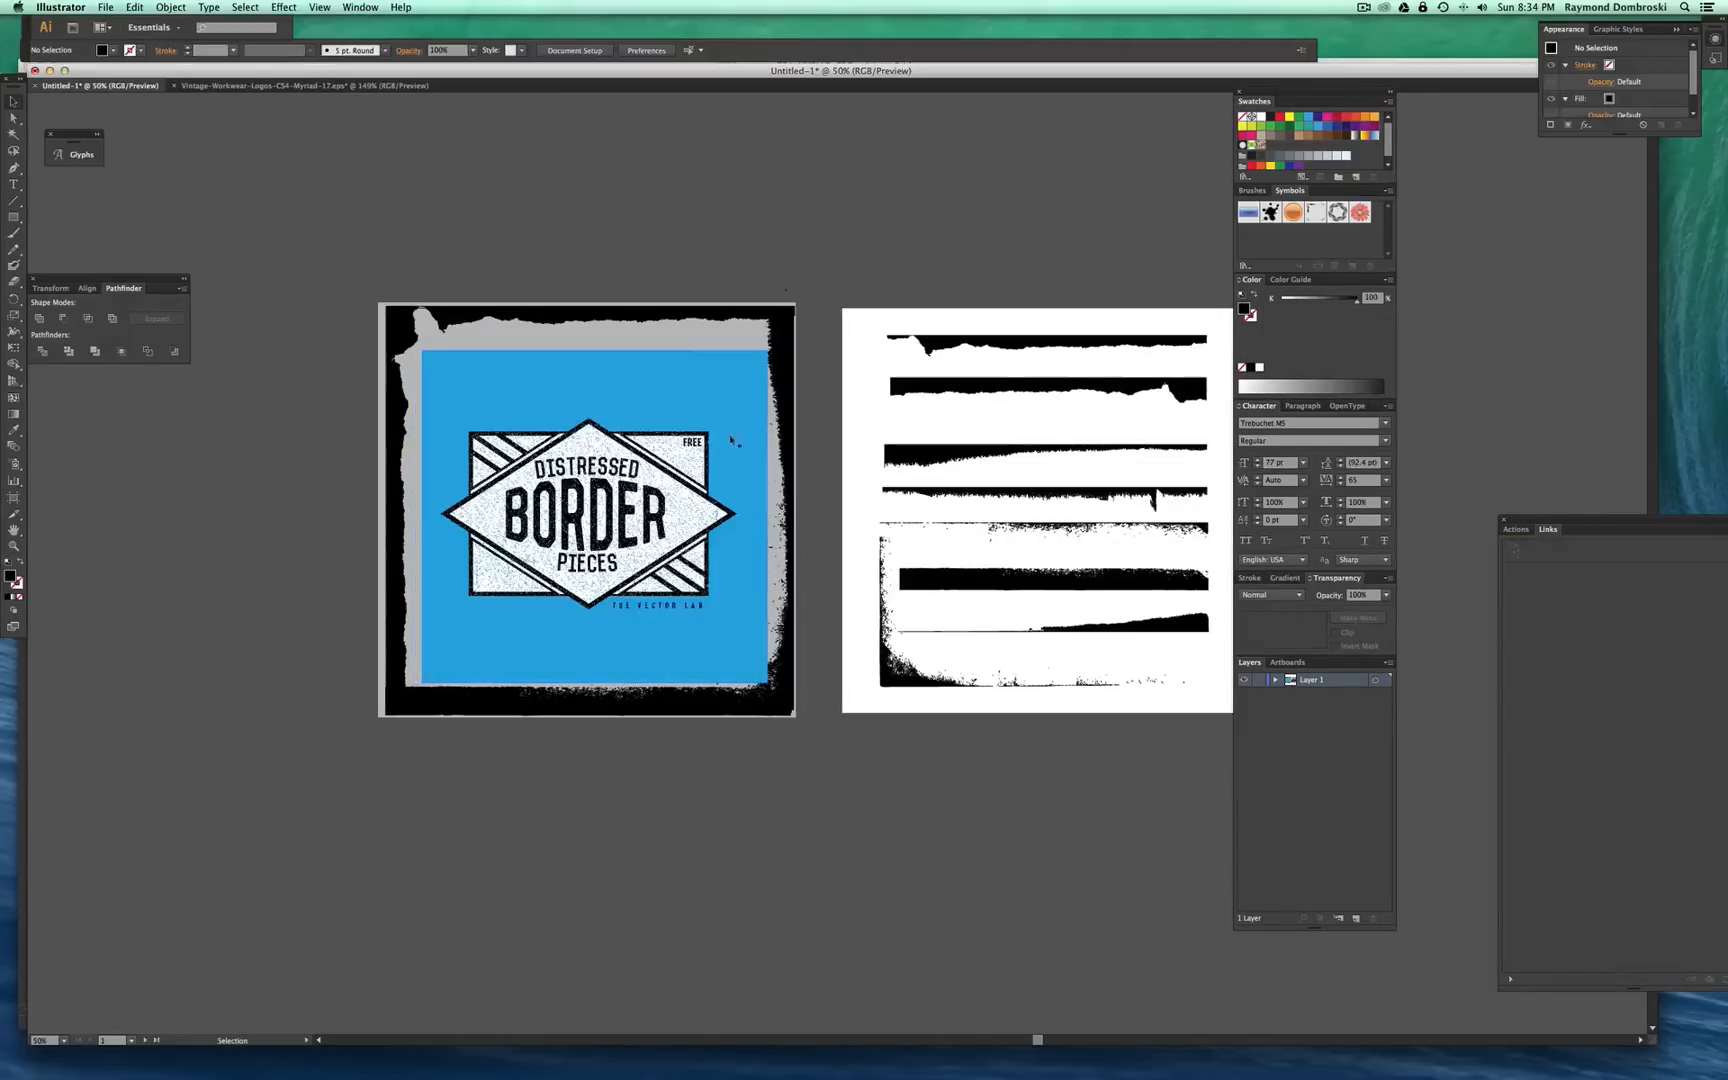
# Delete the pasted blue rectangle and recolor the grey background behind the distressed border with the same blue
pyautogui.click(707, 362)
pyautogui.press('Delete')
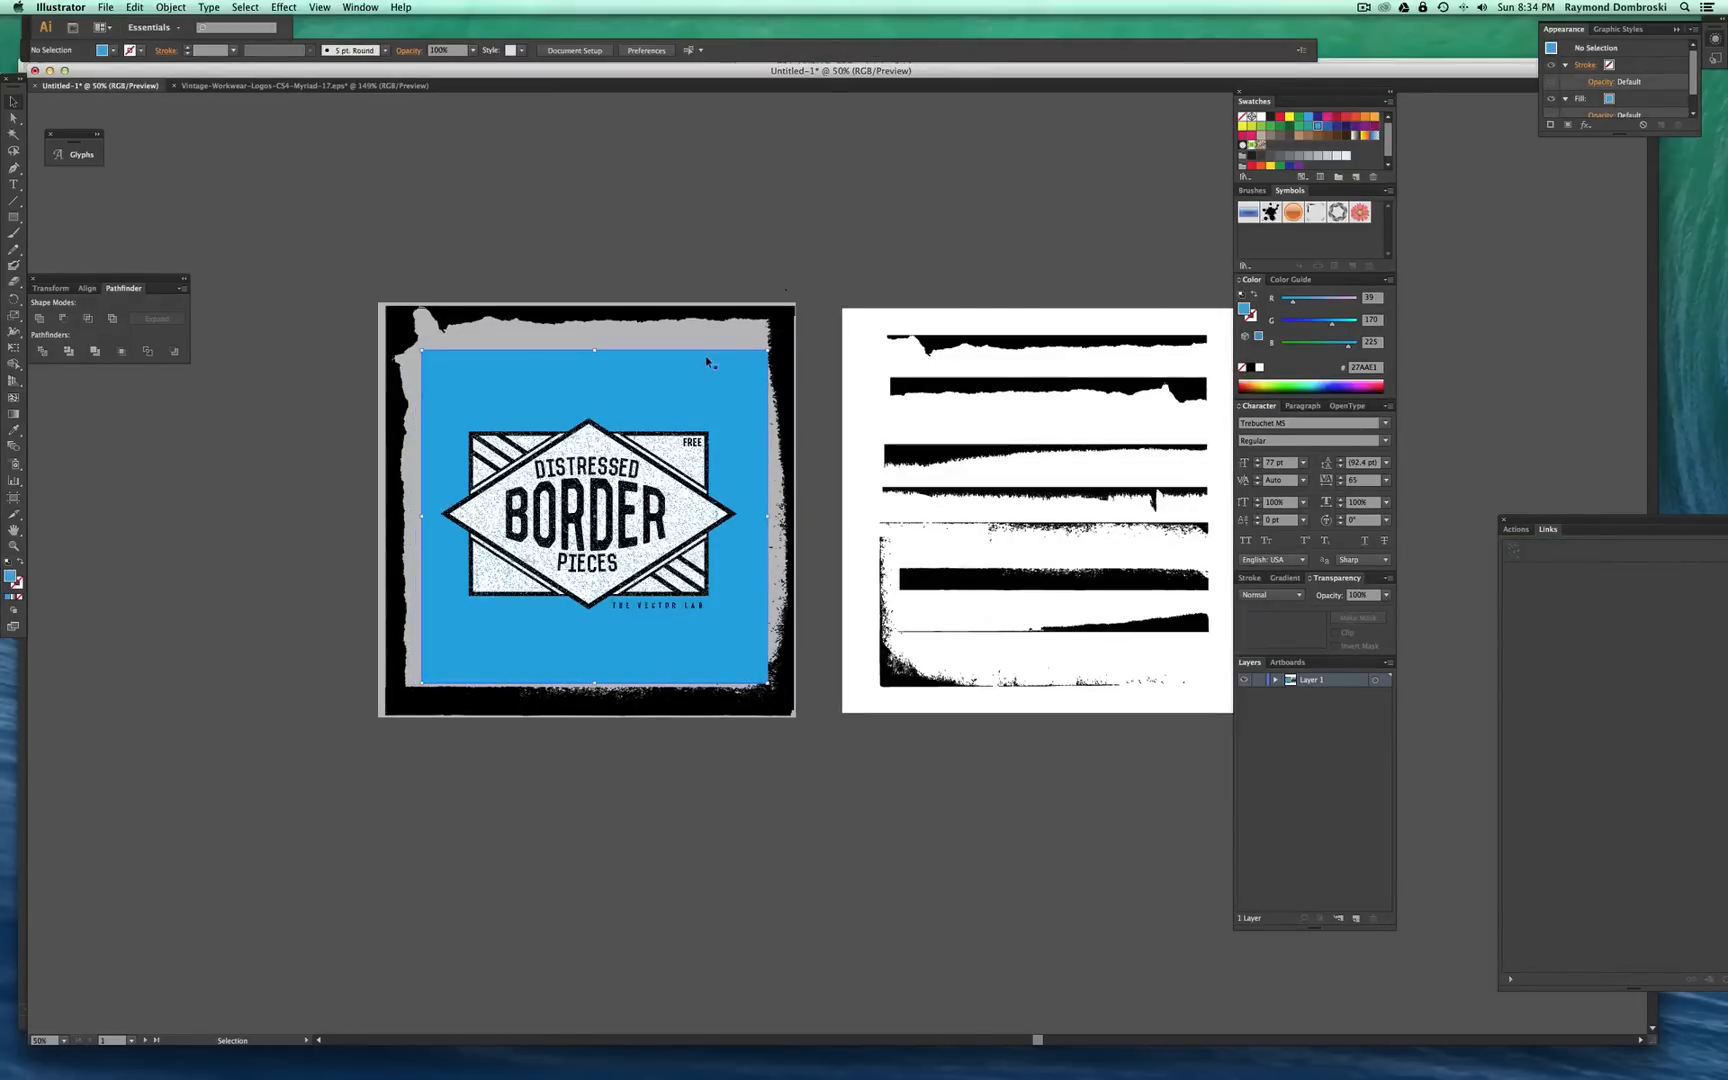
pyautogui.click(18, 431)
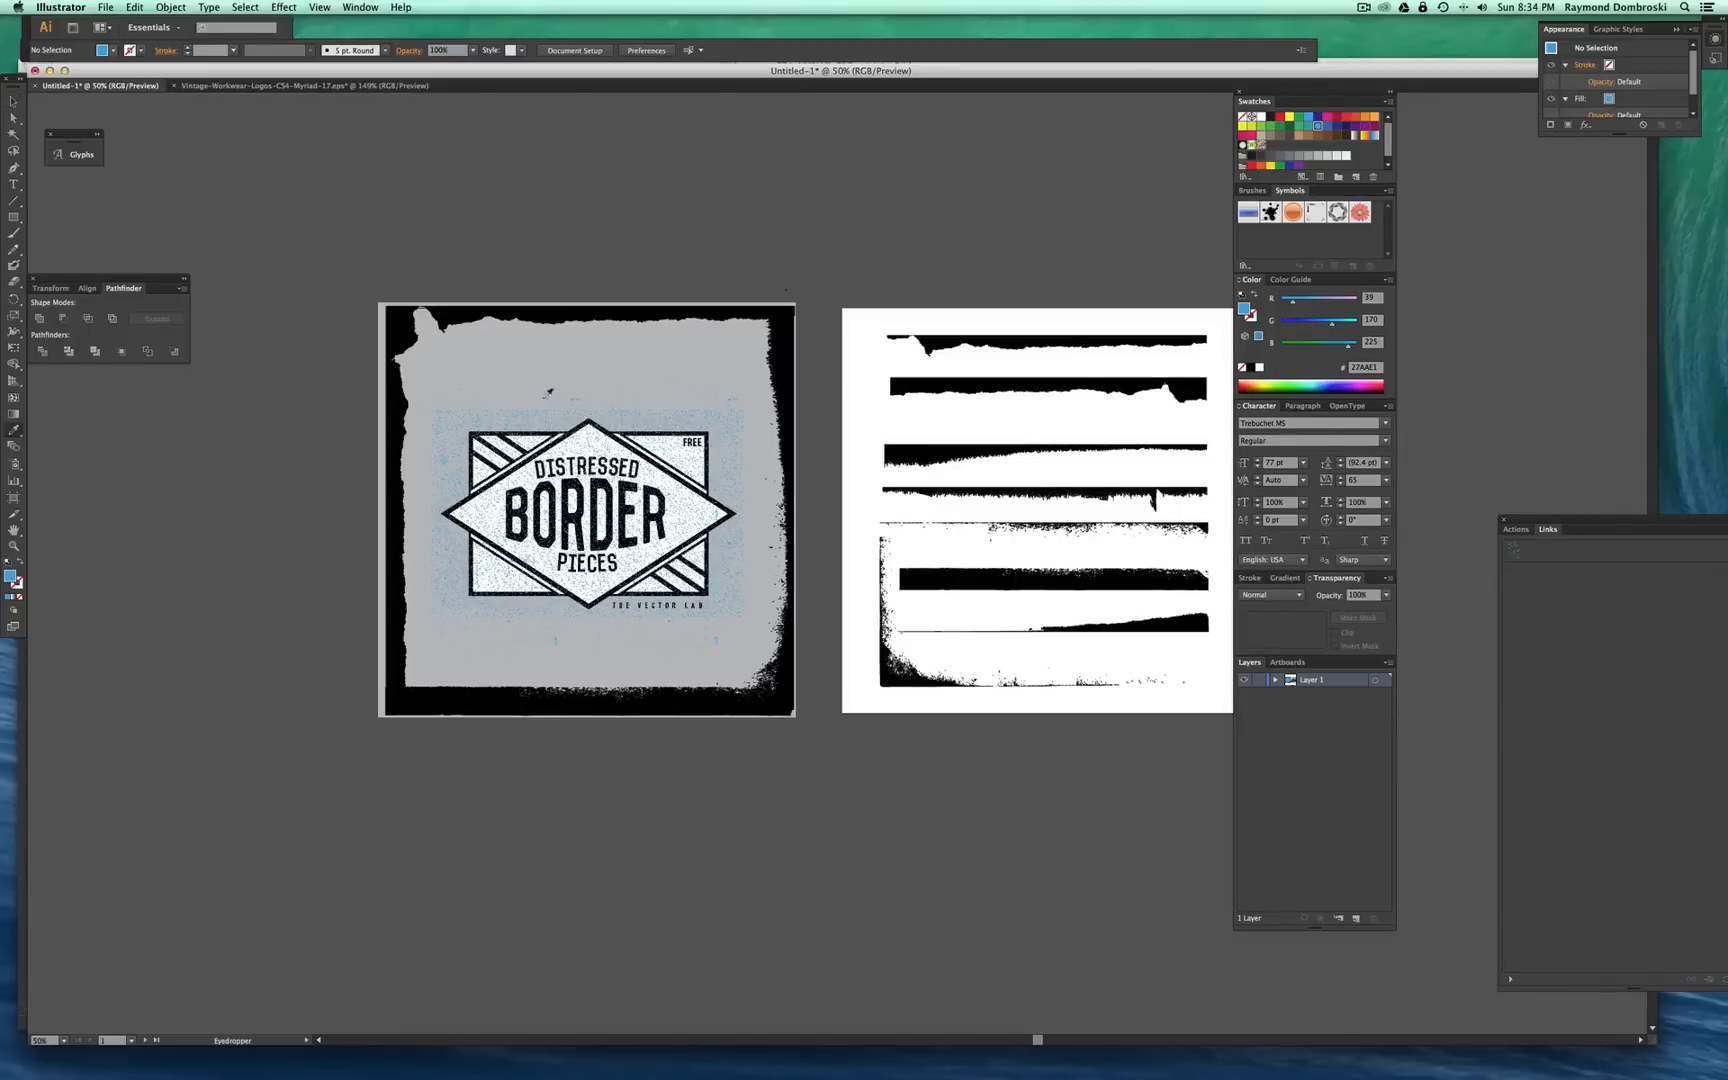
pyautogui.keyDown('alt'); pyautogui.click(646, 349); pyautogui.keyUp('alt')
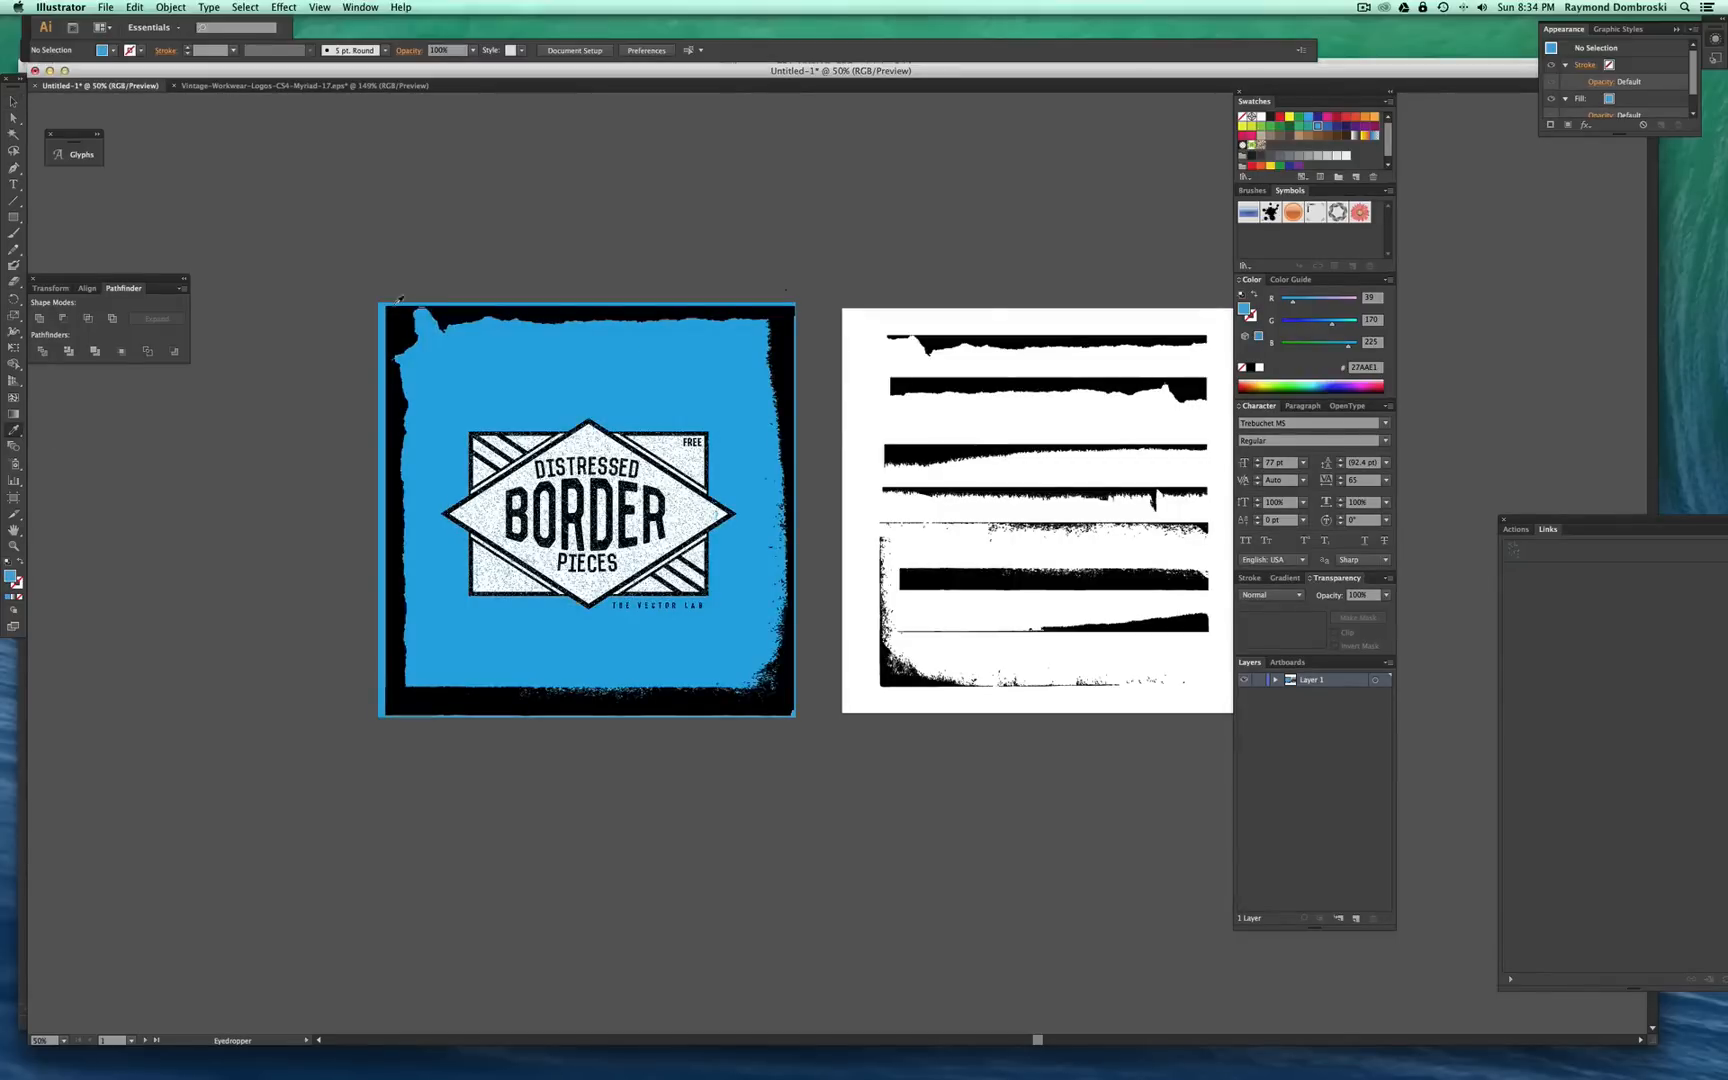
# Select the logo with its textures, excluding the blue background and border pieces, and scale it down slightly around its center
pyautogui.click(13, 101)
pyautogui.moveTo(333, 389); pyautogui.dragTo(723, 642)
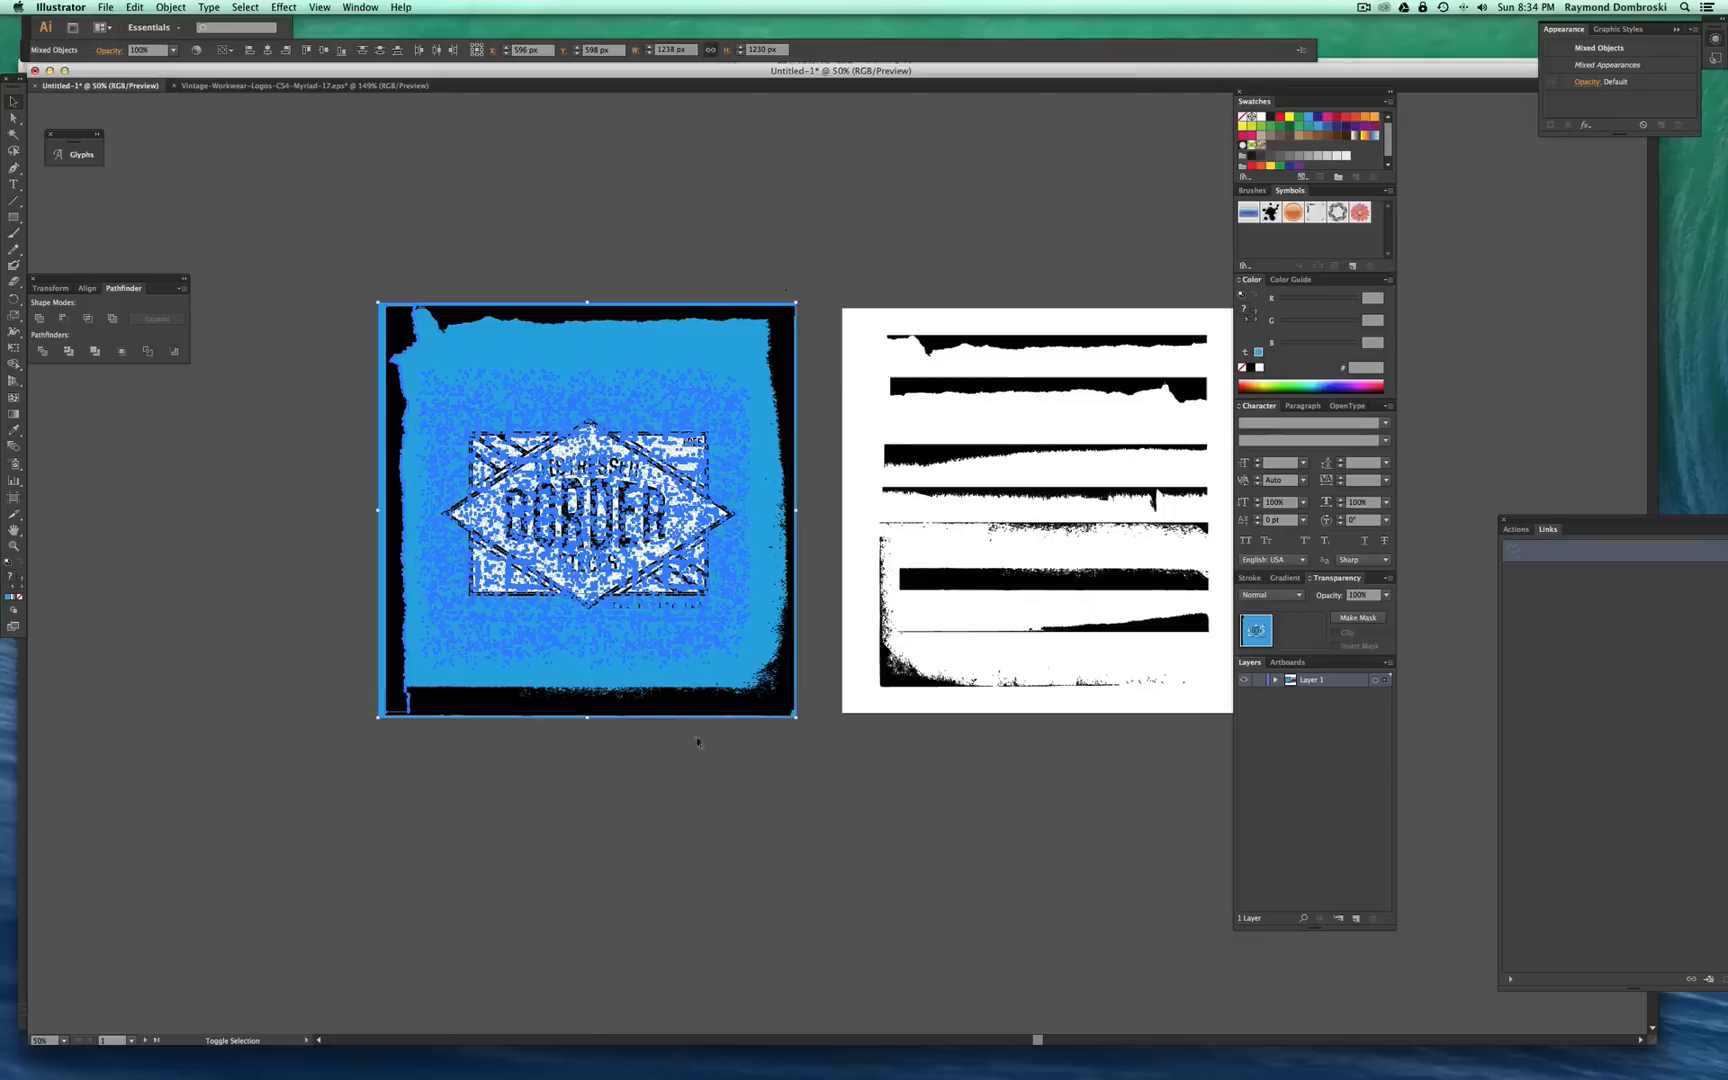
pyautogui.press('super+g')
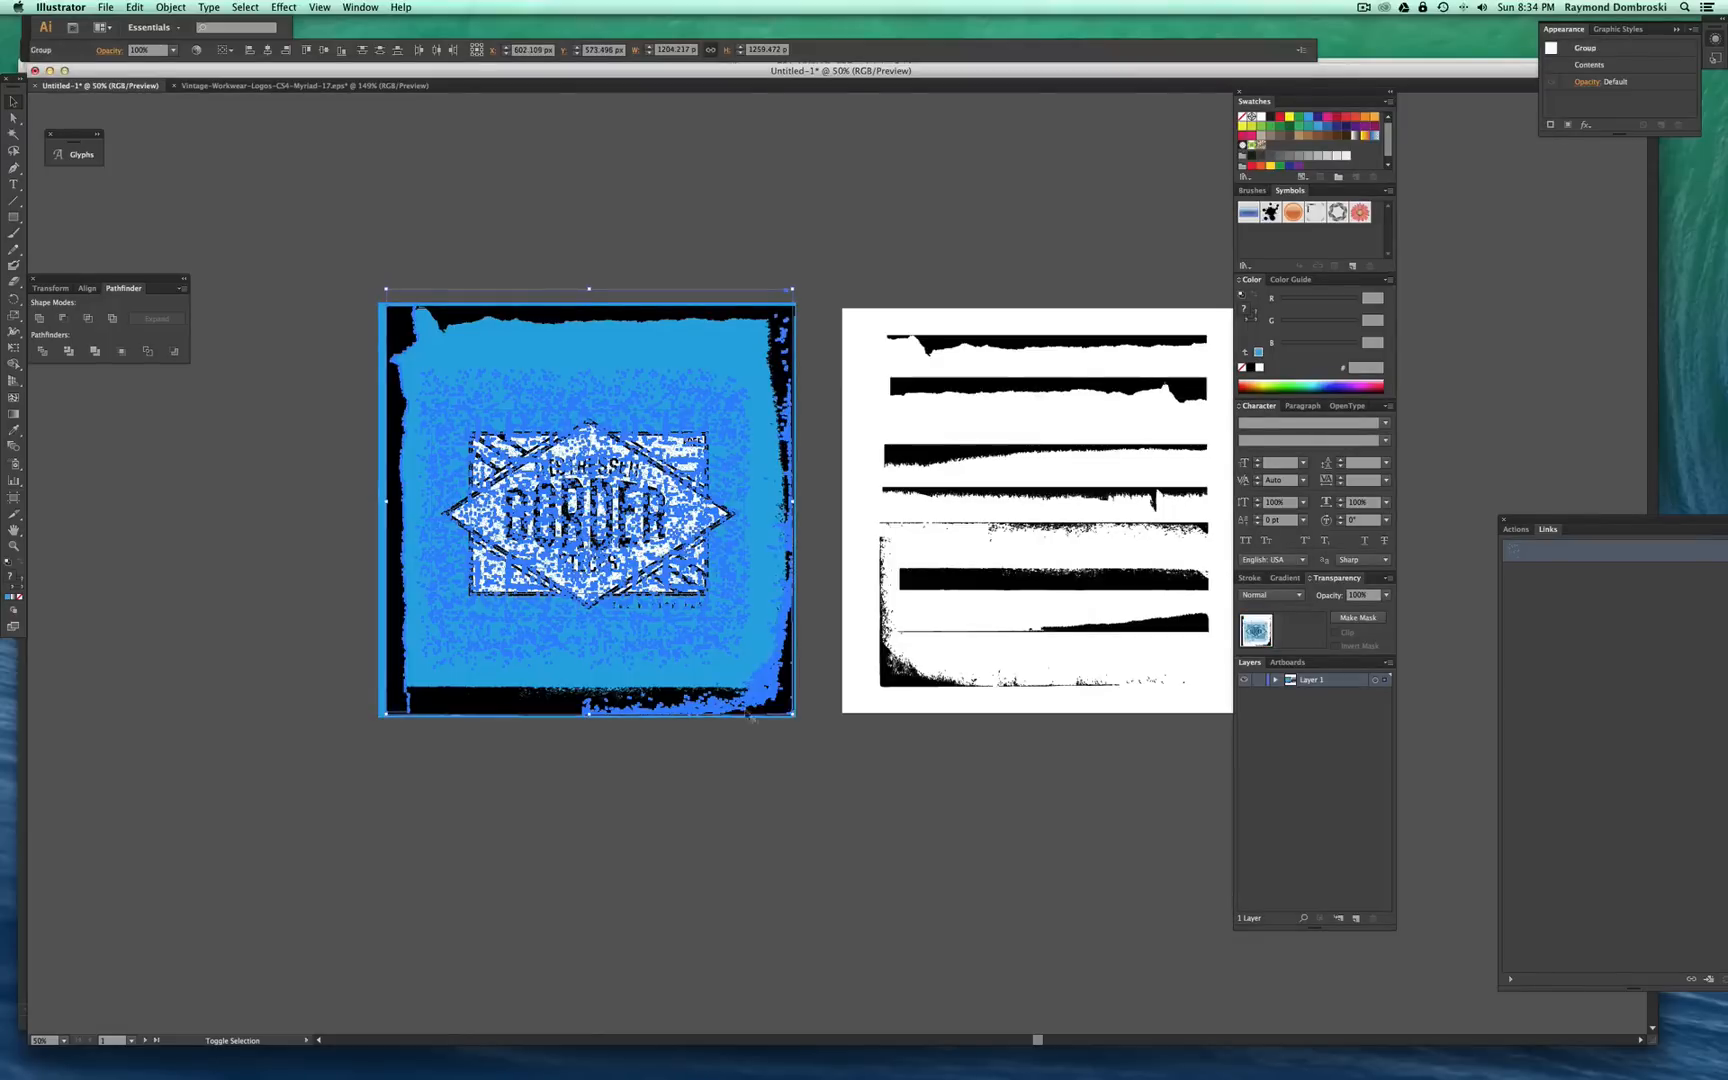
pyautogui.keyDown('shift'); pyautogui.click(769, 705); pyautogui.keyUp('shift')
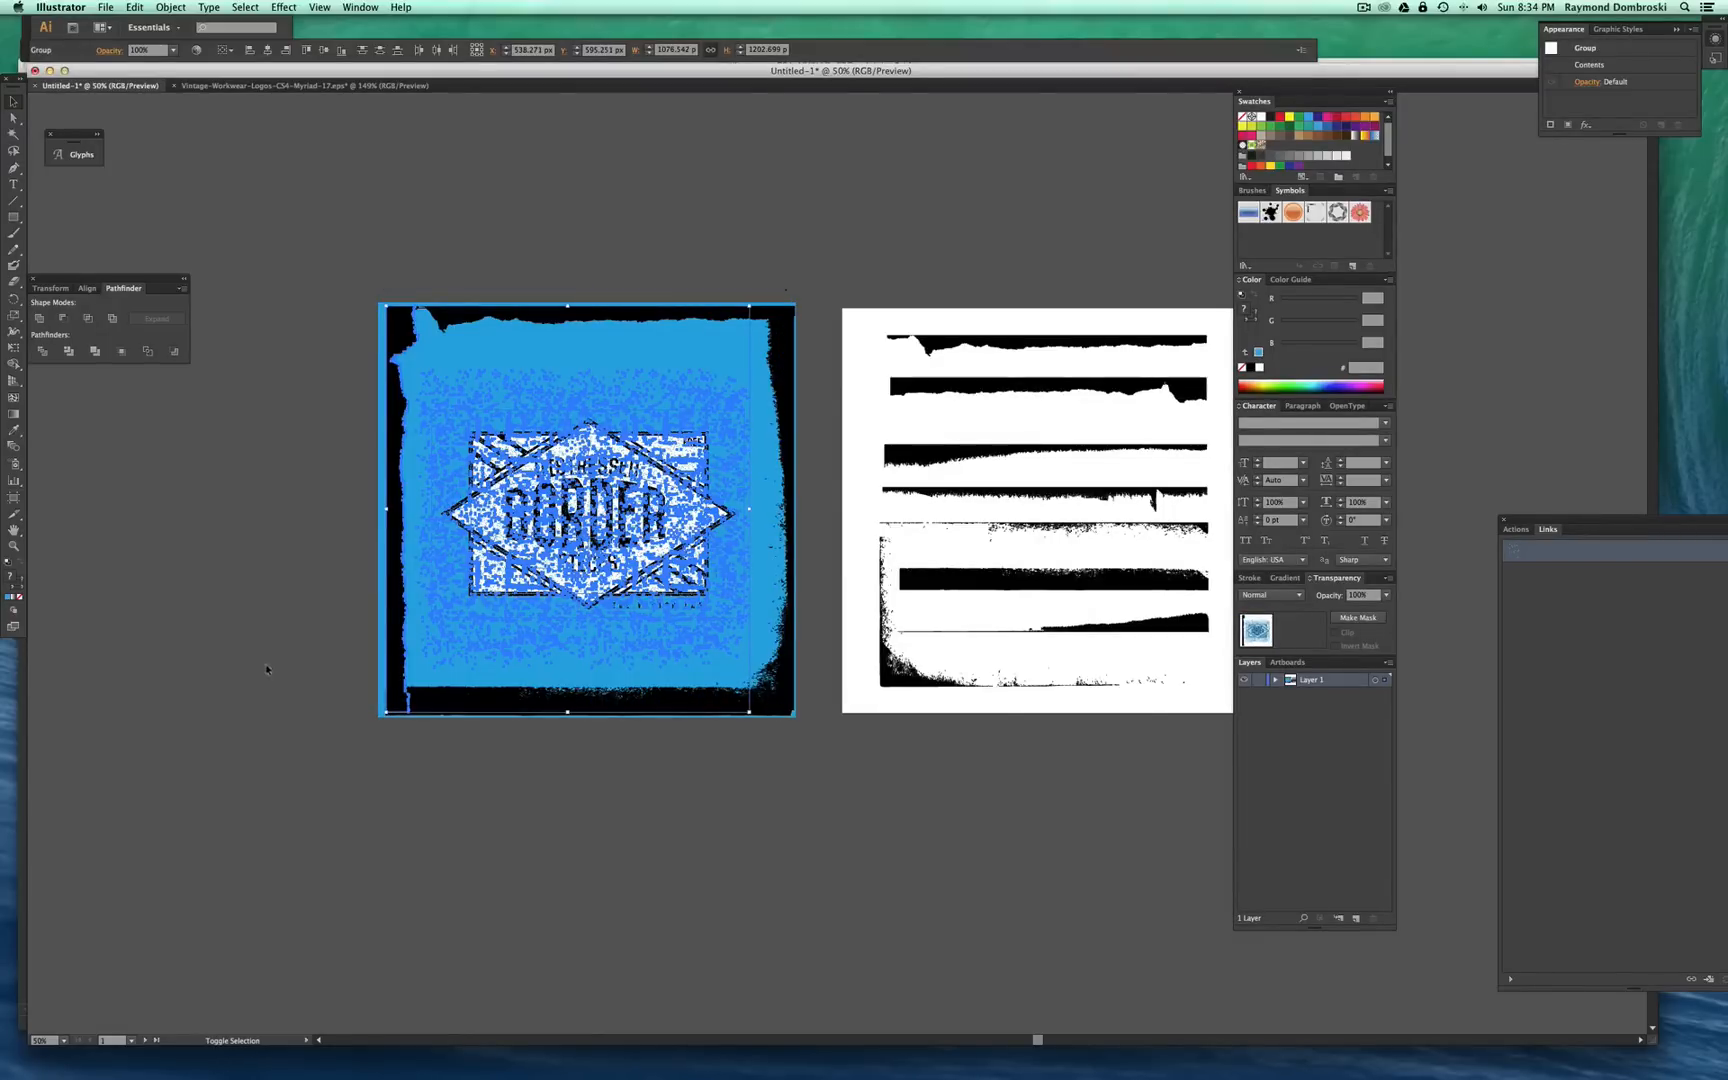
pyautogui.keyDown('shift'); pyautogui.click(396, 635); pyautogui.keyUp('shift')
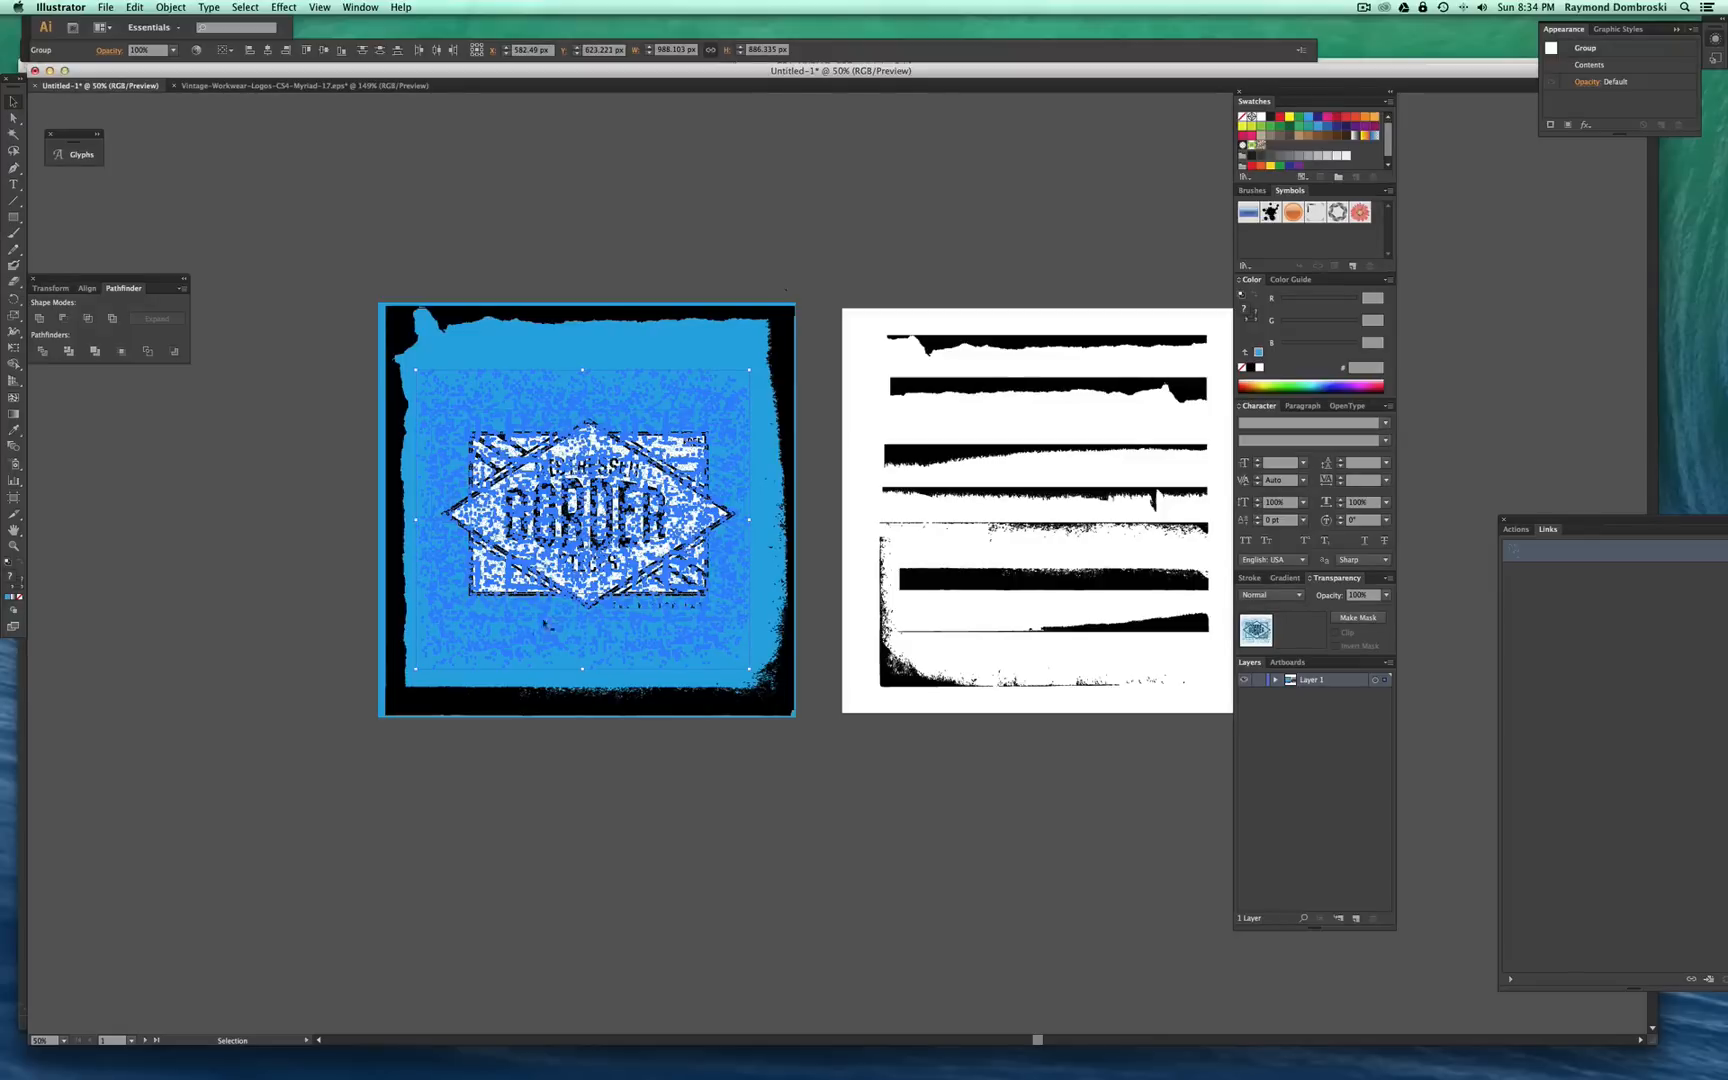
pyautogui.press('Up')
pyautogui.press('Up')
pyautogui.moveTo(749, 520); pyautogui.dragTo(728, 519)
pyautogui.press('shift+super+a')
# Fill the logo's white diamond and frame shapes with the blue swatch (27AAE1), keeping their black outlines
pyautogui.click(13, 430)
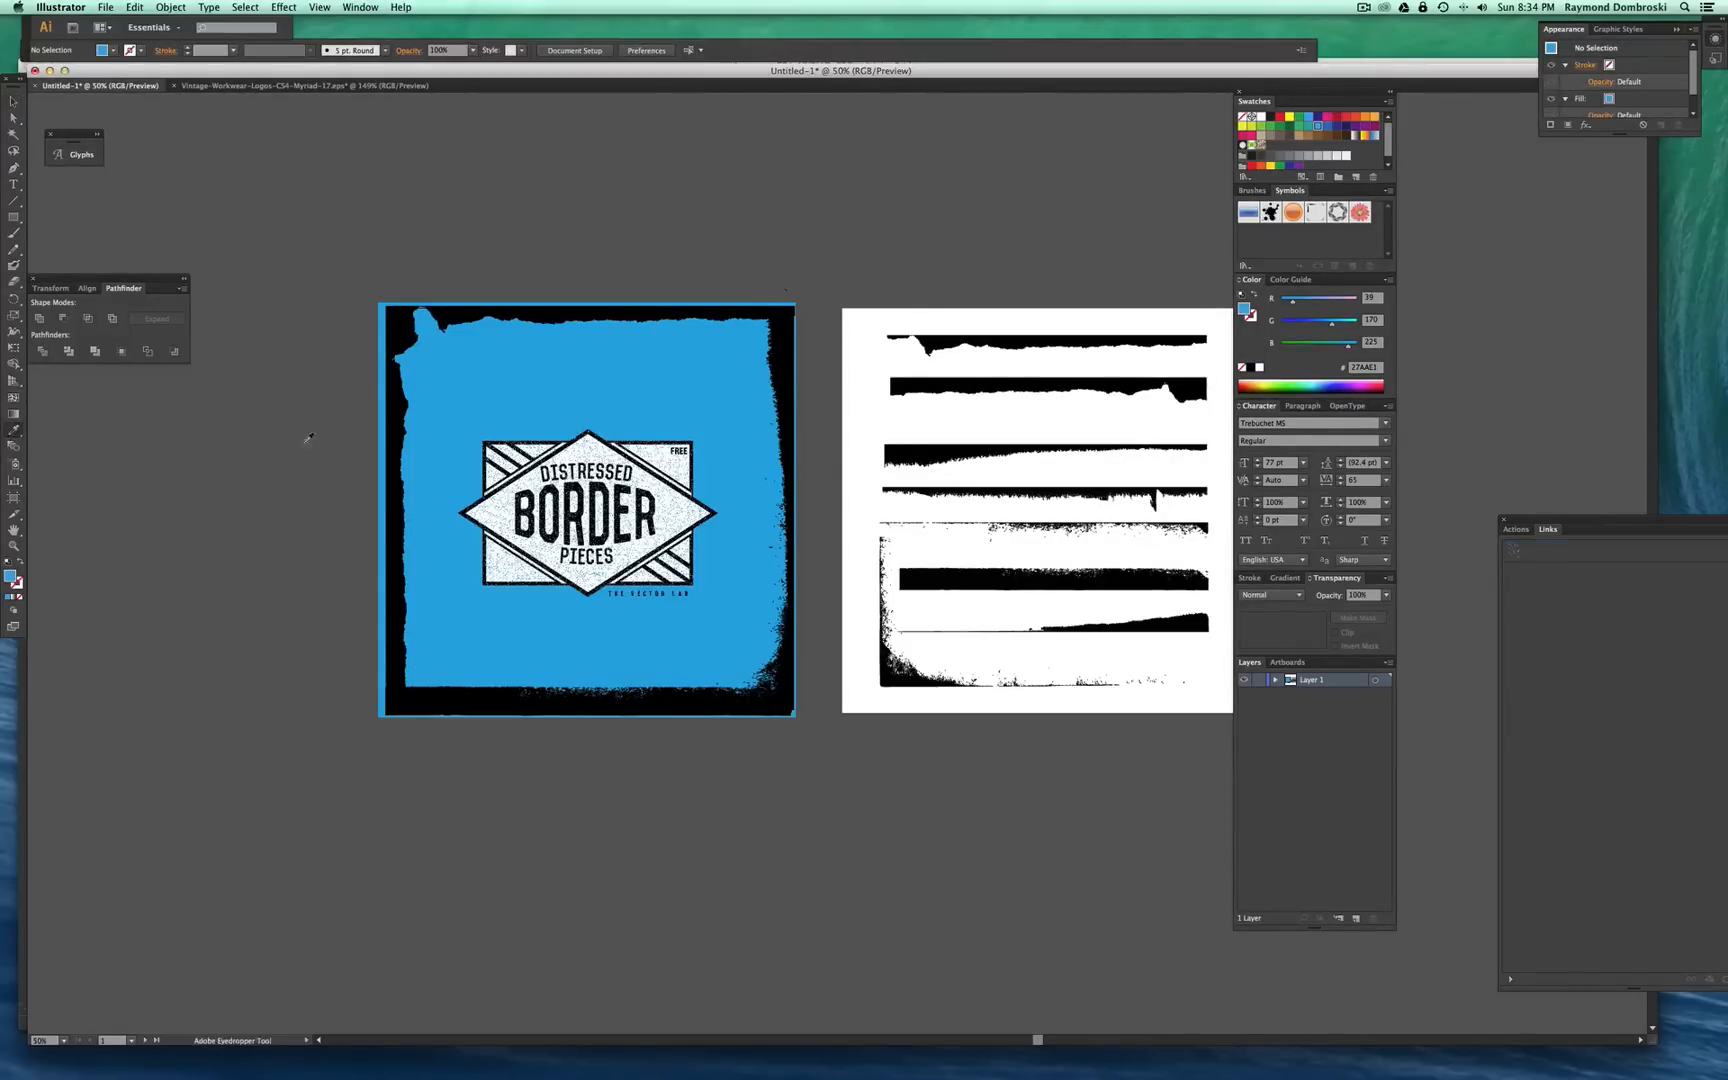
pyautogui.click(13, 118)
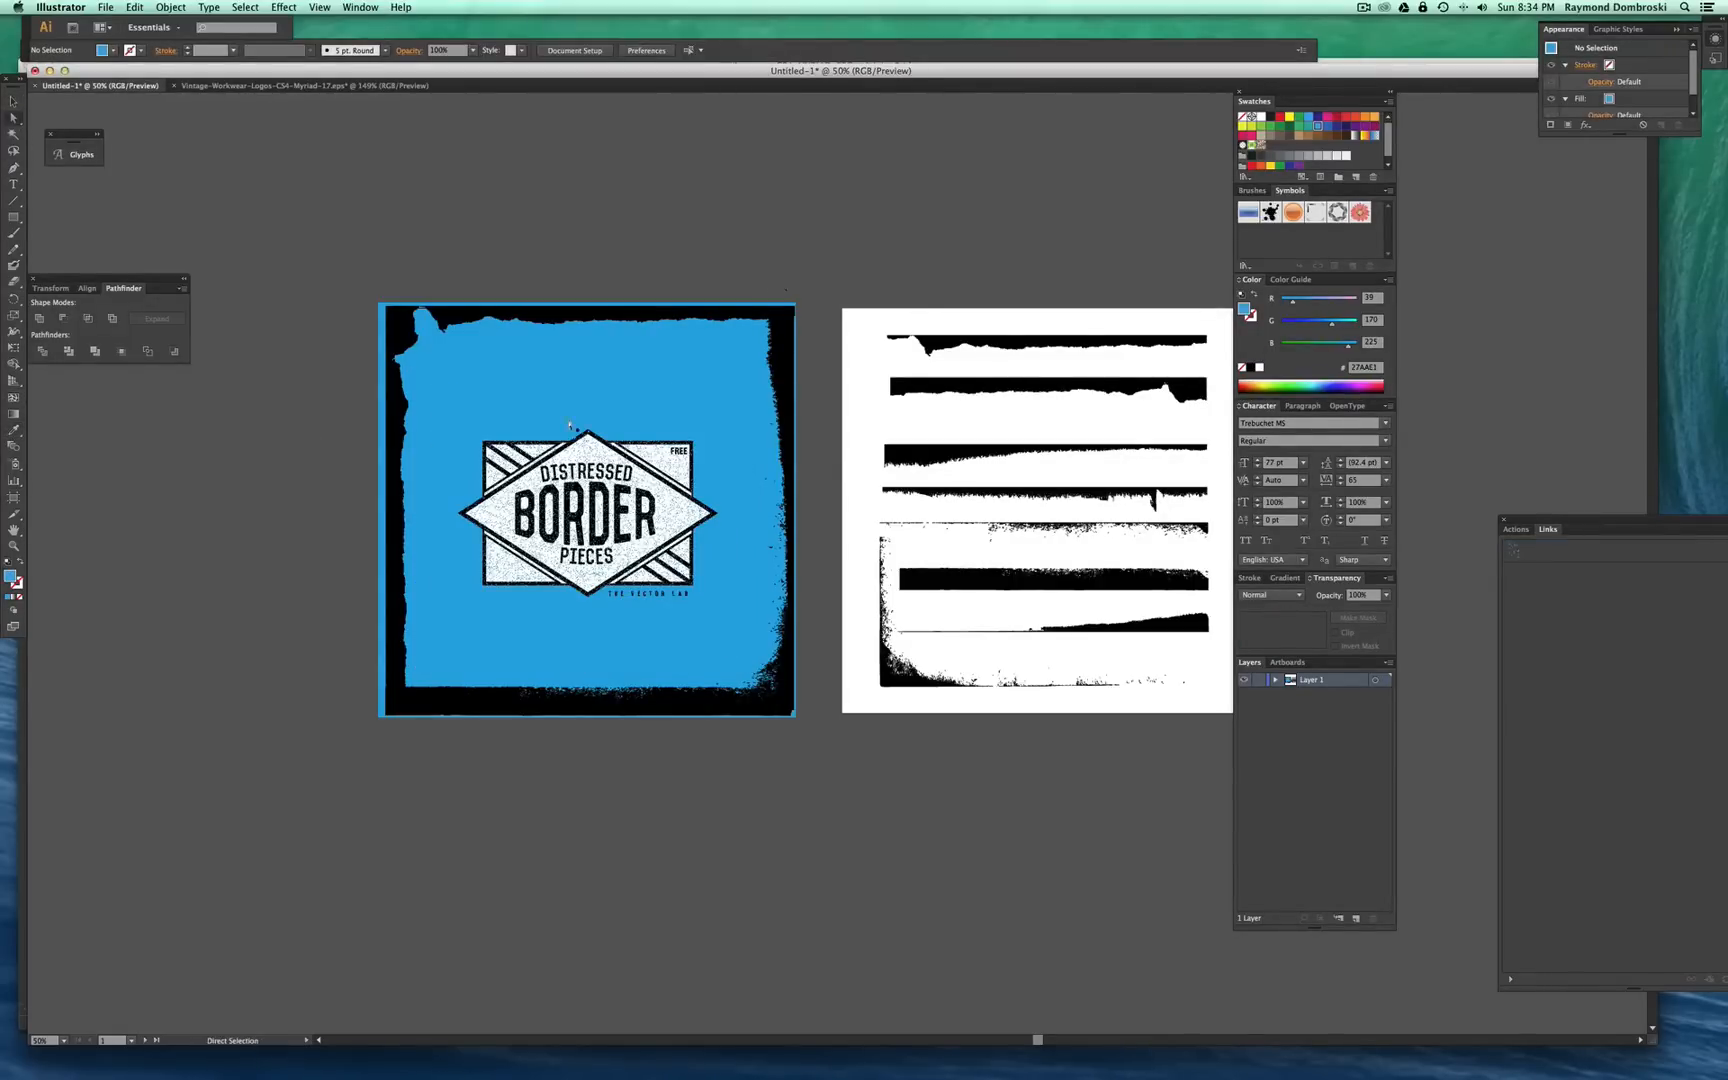
pyautogui.click(670, 500)
pyautogui.click(670, 500)
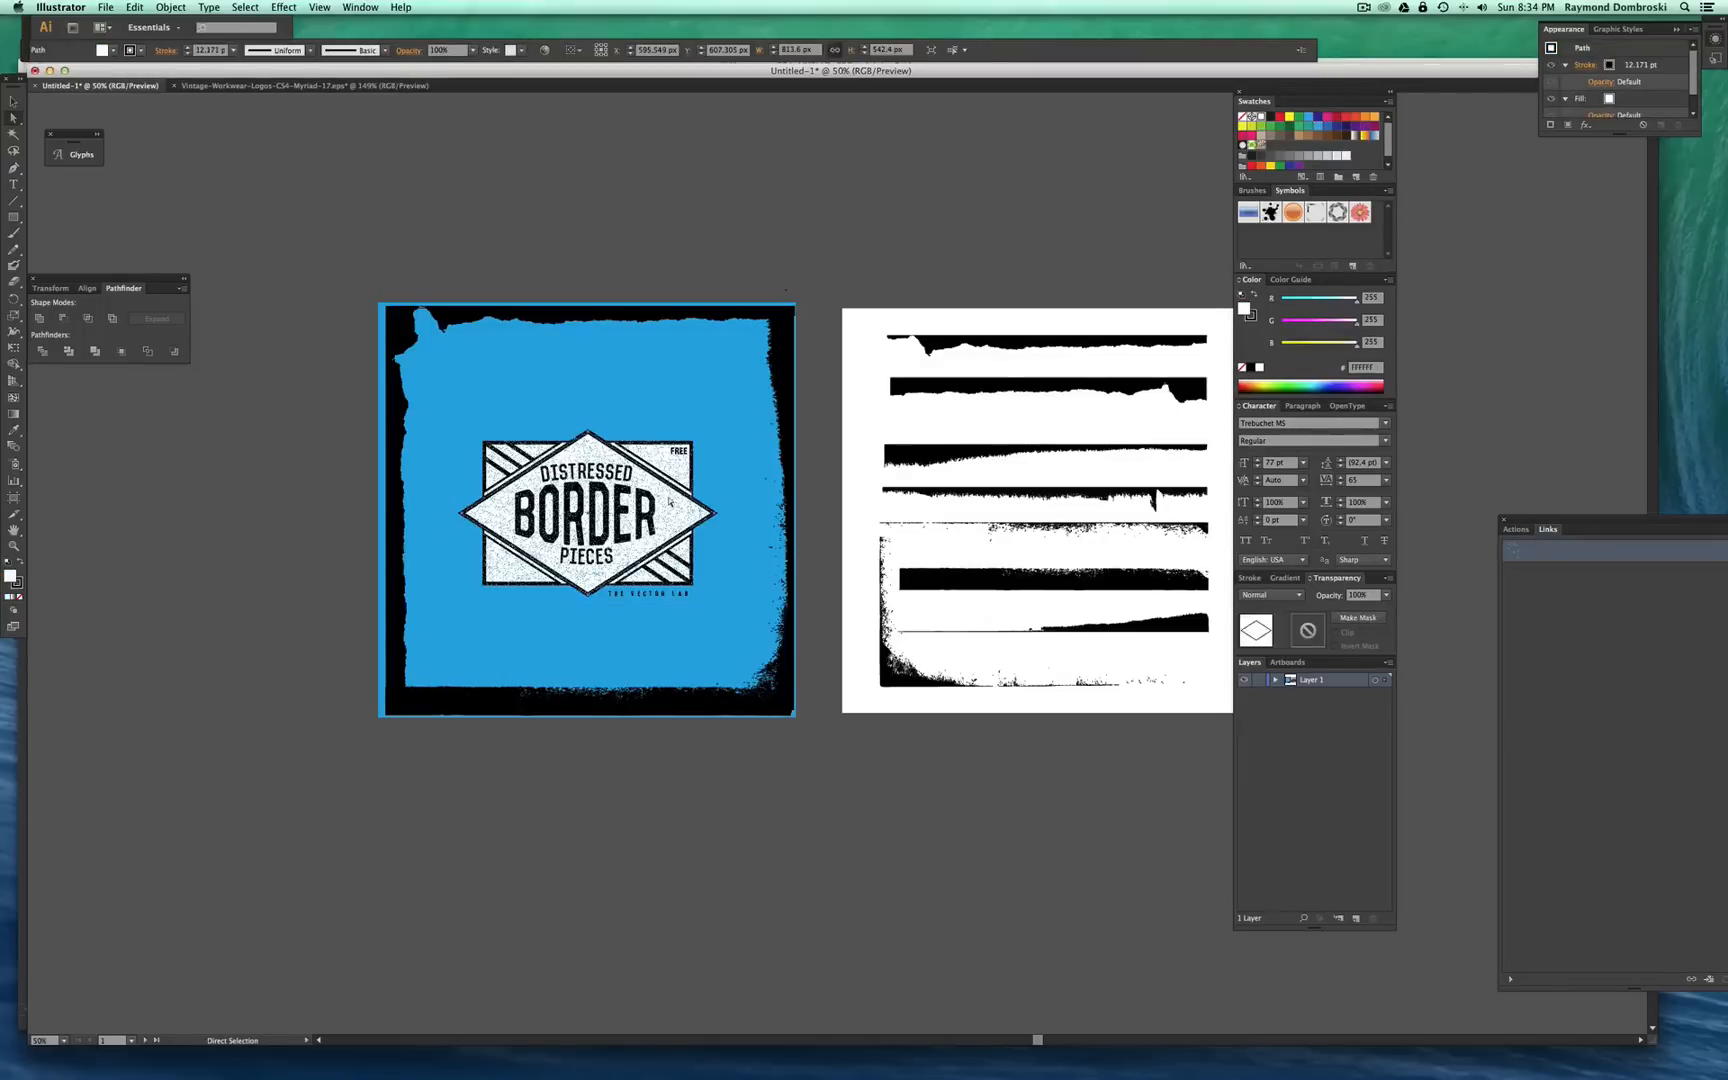
pyautogui.keyDown('alt'); pyautogui.click(670, 500); pyautogui.keyUp('alt')
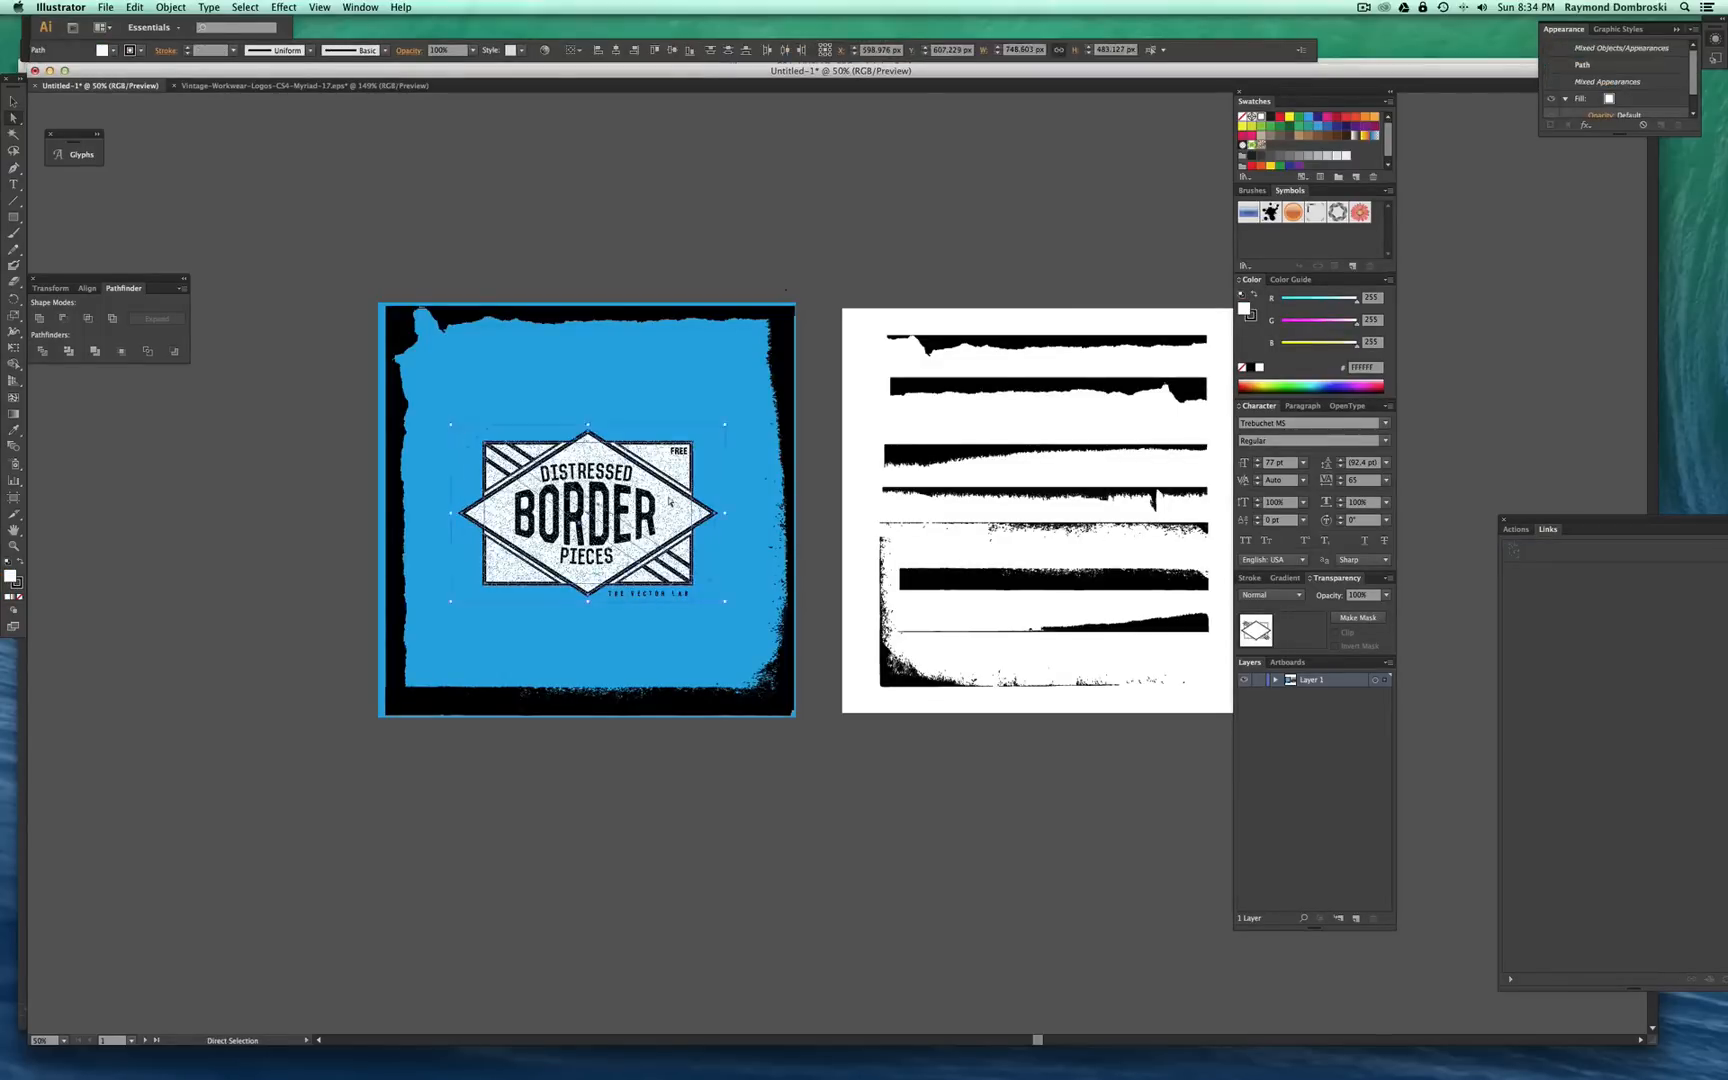
pyautogui.click(1318, 128)
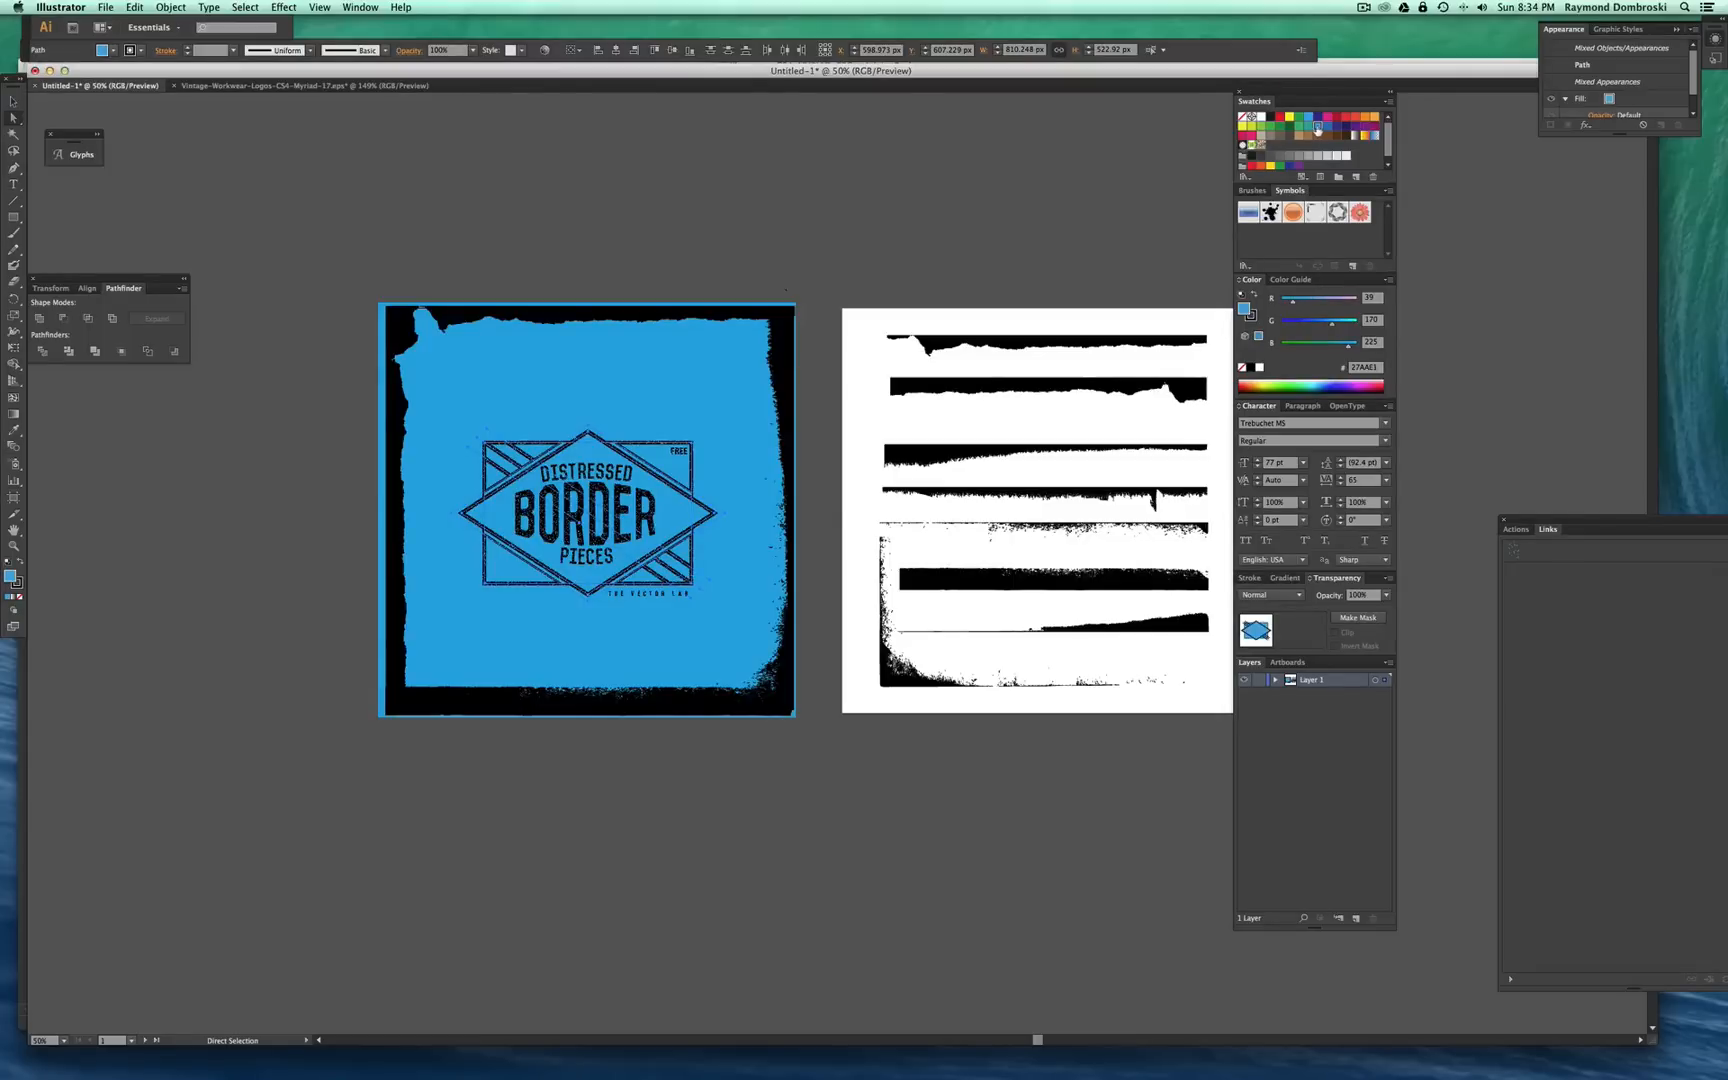
pyautogui.click(1207, 121)
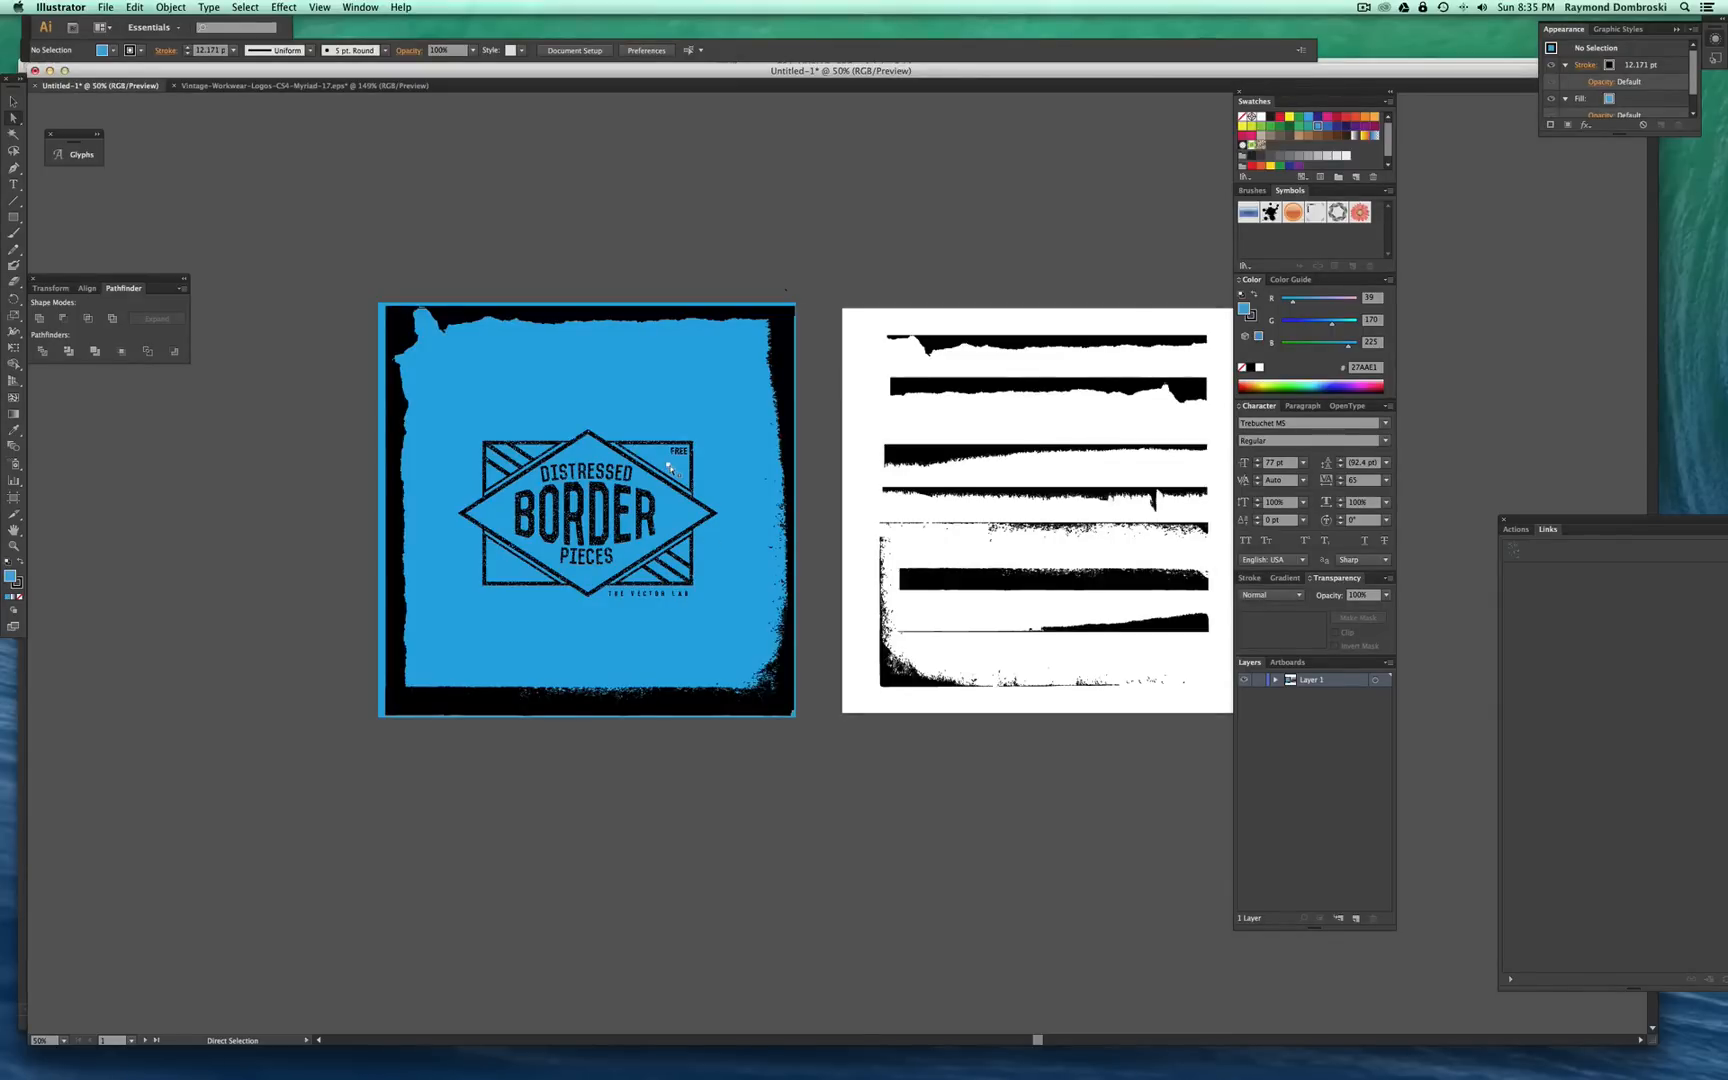
# Switch to Firefox and browse The Vector Lab home page down to the Deals This Week section
pyautogui.press('super+Tab')
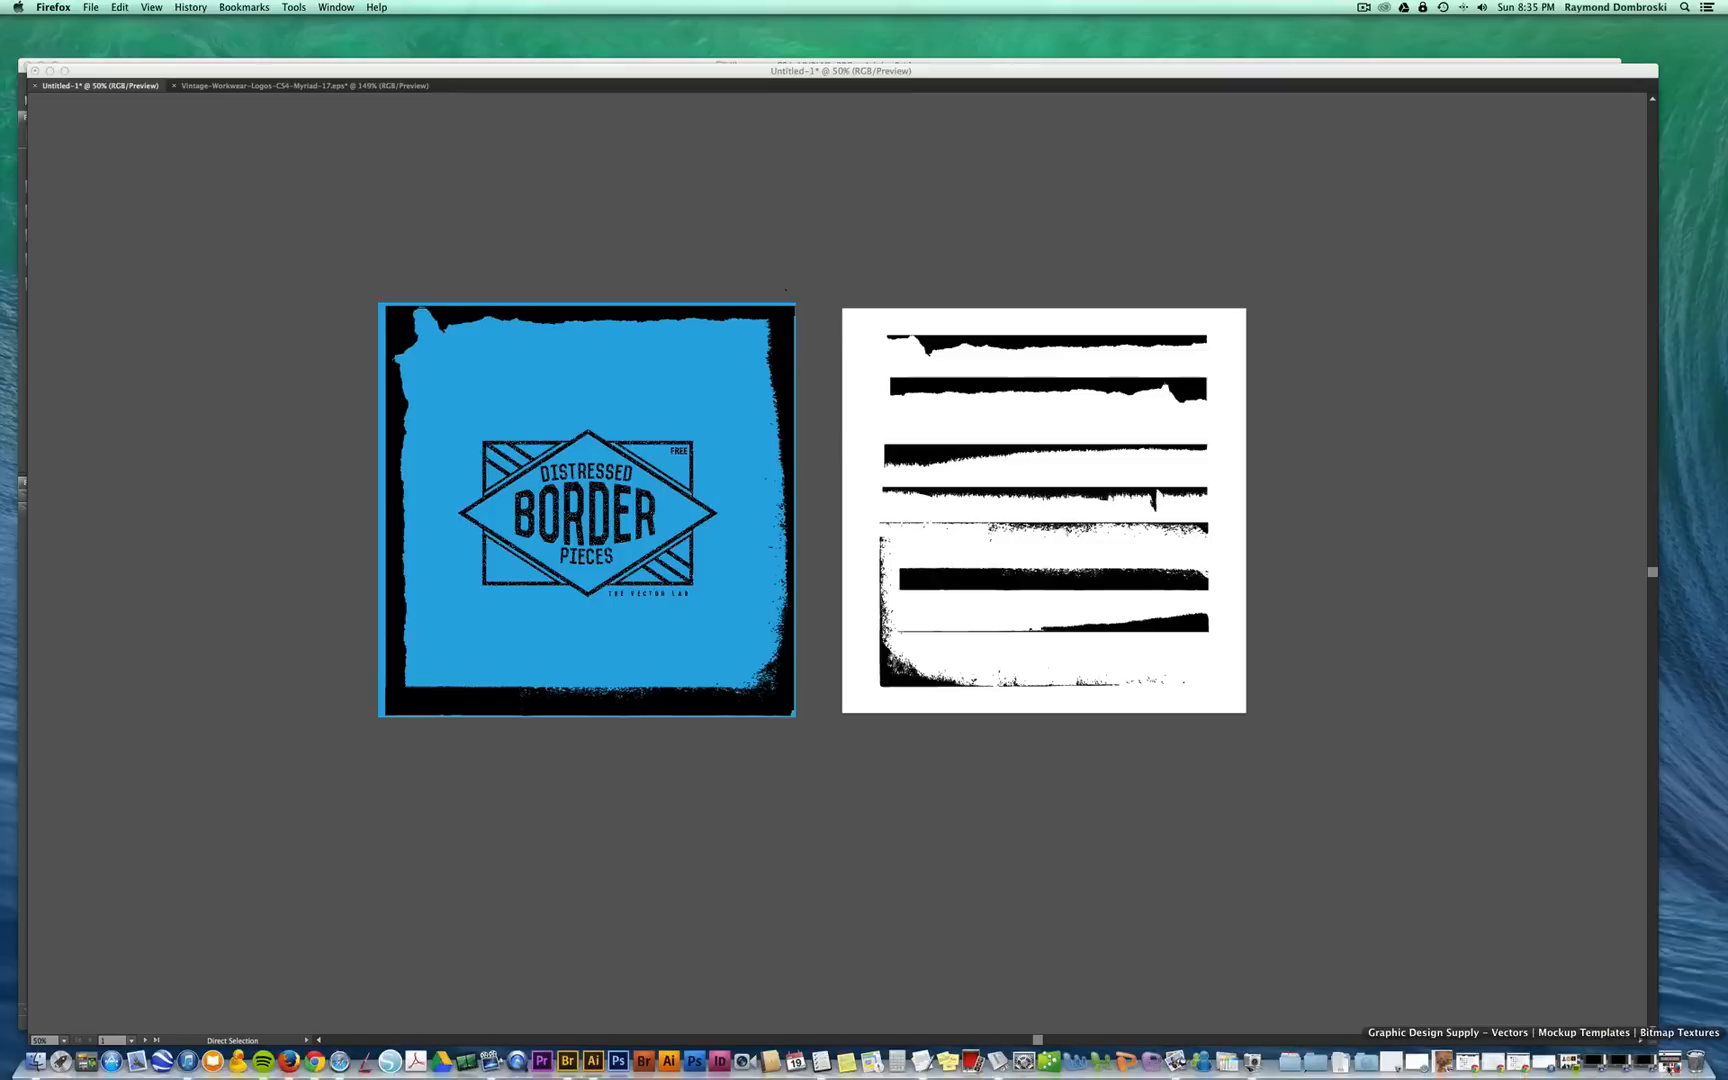
pyautogui.click(1670, 1064)
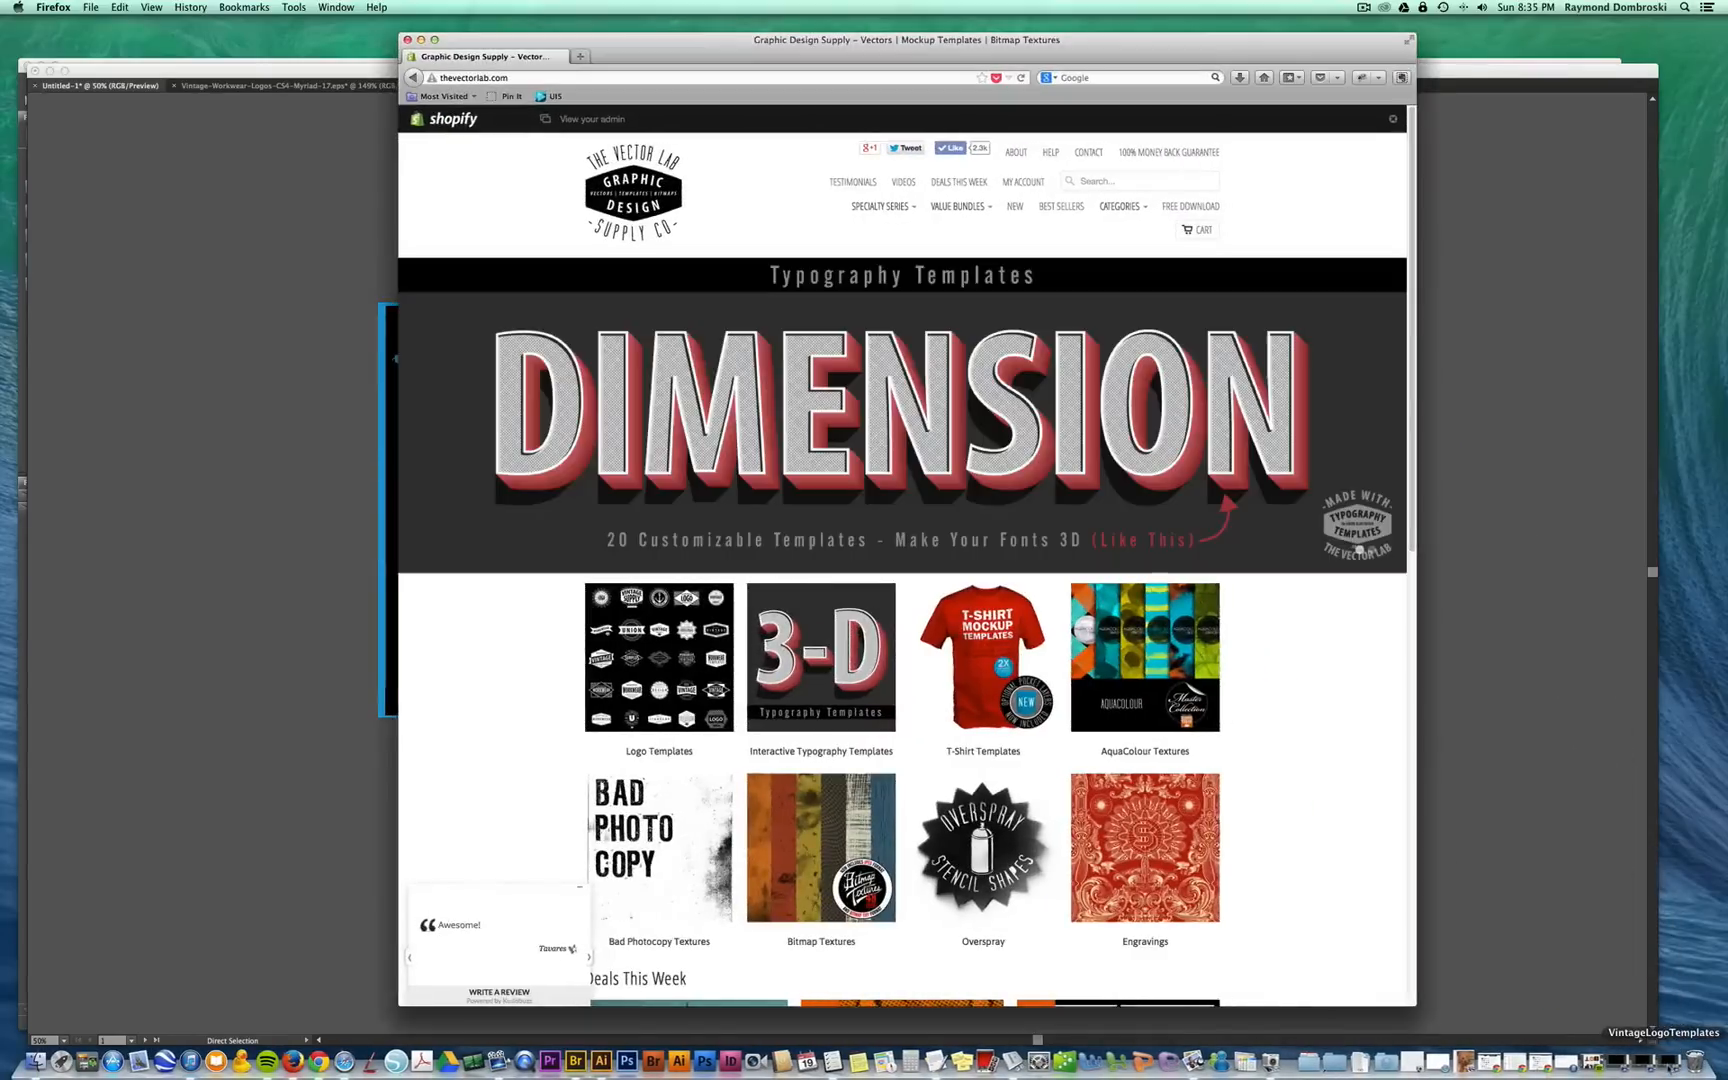
pyautogui.scroll(-6, 575, 471)
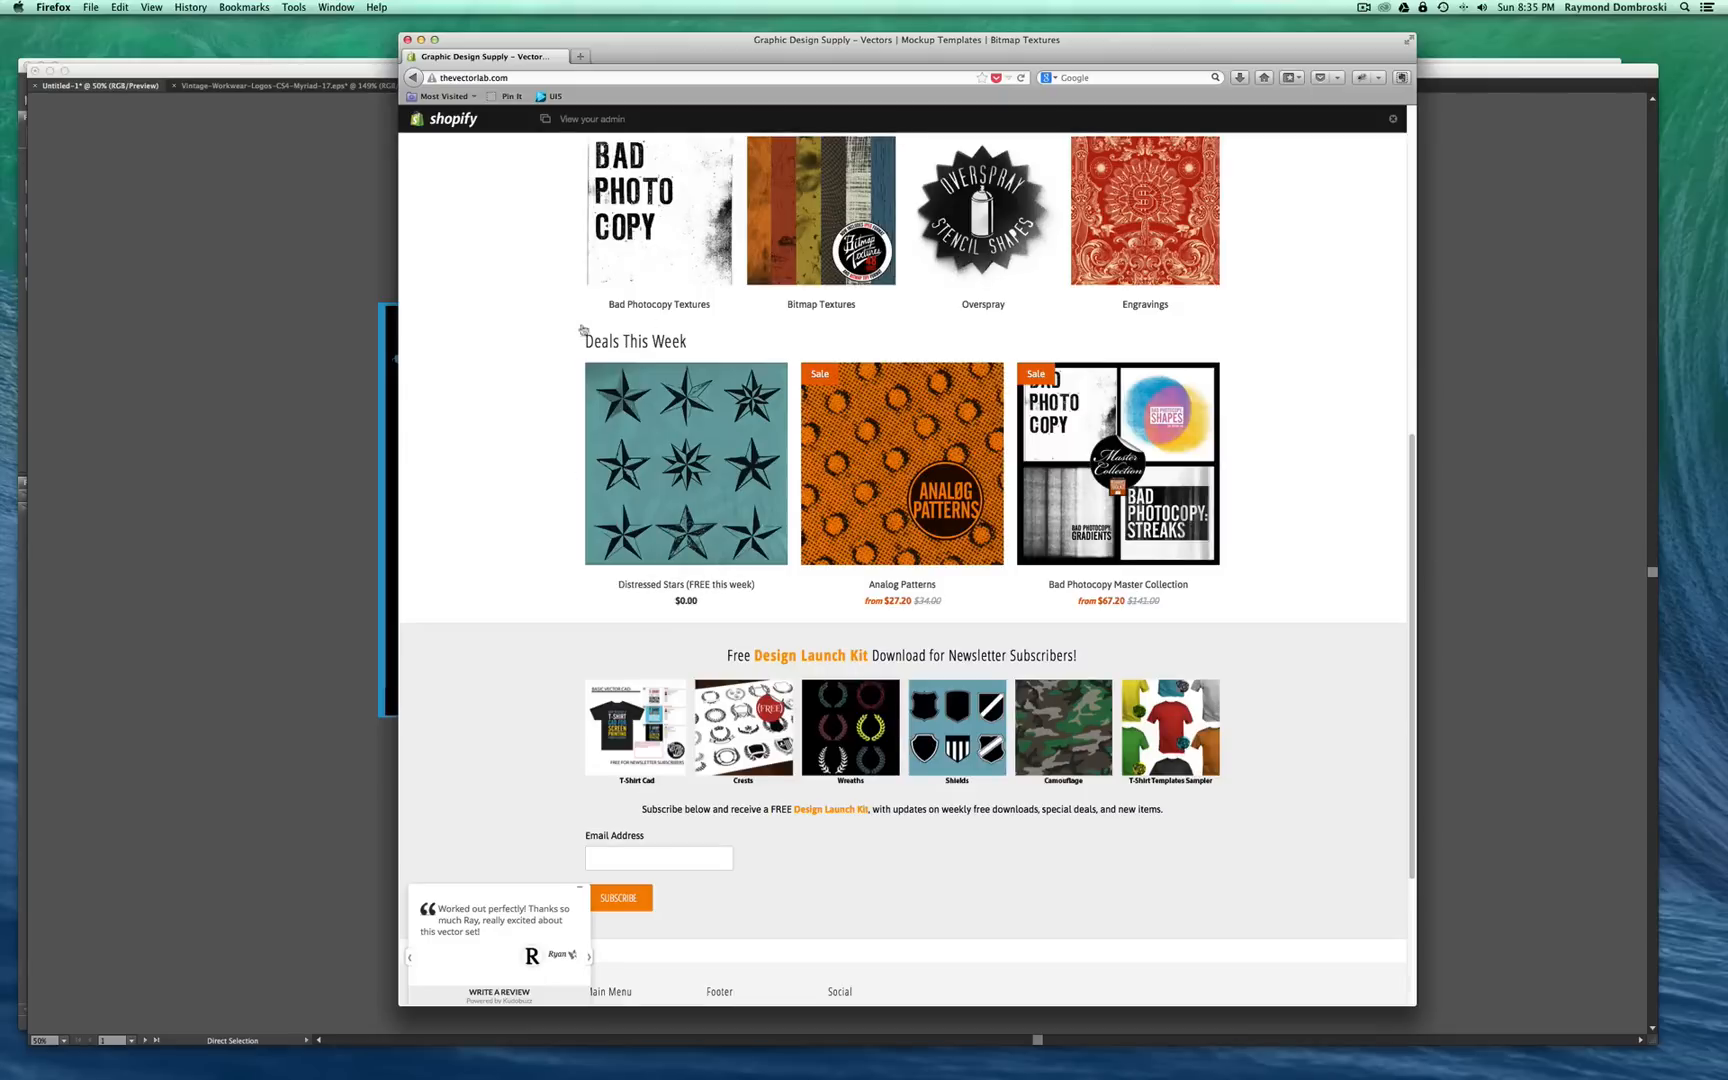